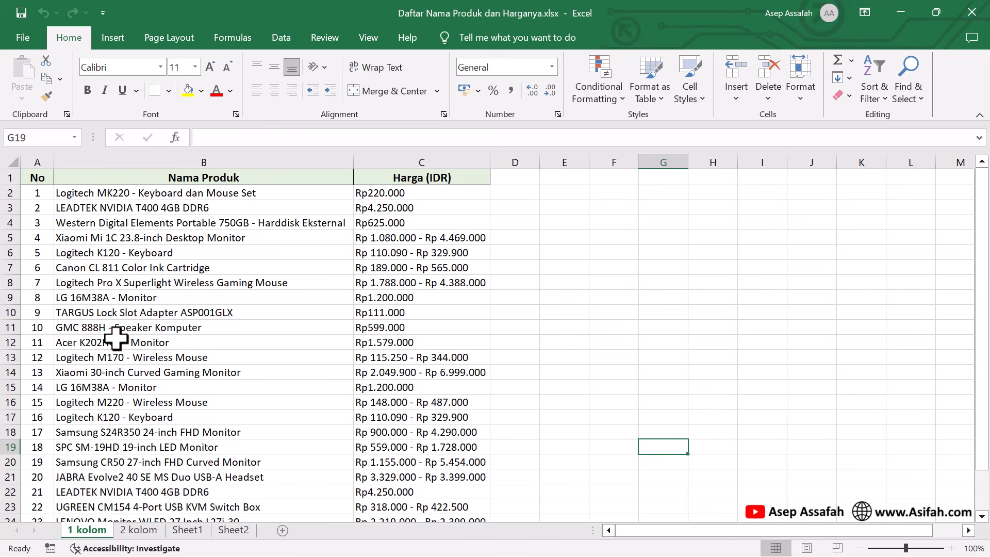
- Look over the product tables on the 2 kolom, Sheet1 and Sheet2 worksheets, and return to the 1 kolom sheet
{"action": "left_click", "coordinate": [133, 530]}
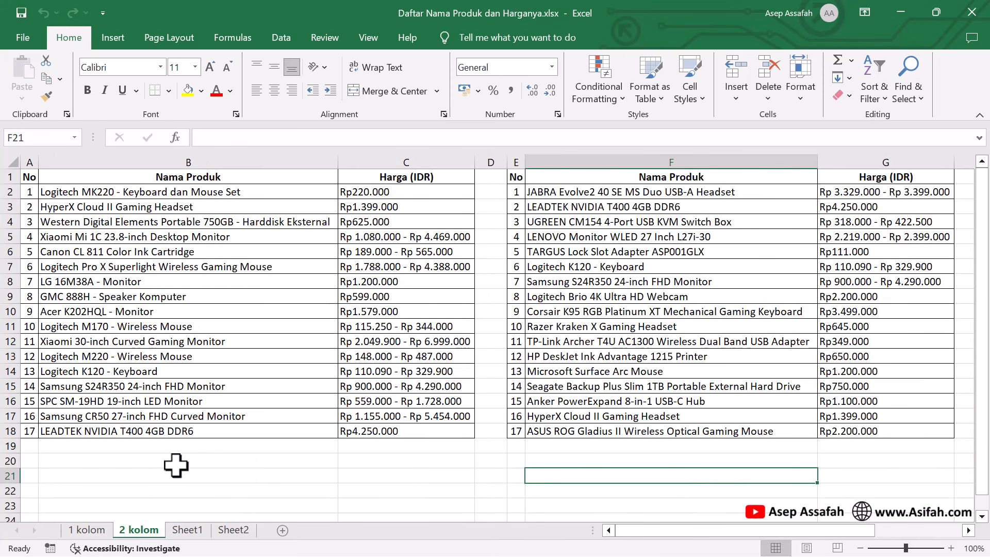
{"action": "left_click_drag", "start_coordinate": [250, 194], "coordinate": [206, 357]}
{"action": "left_click_drag", "start_coordinate": [648, 206], "coordinate": [646, 296]}
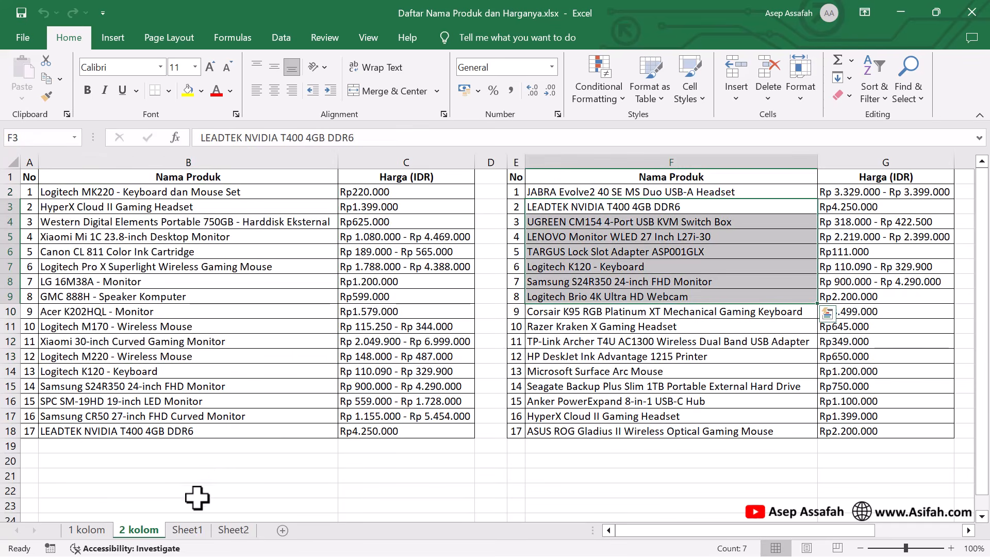
{"action": "left_click", "coordinate": [191, 530]}
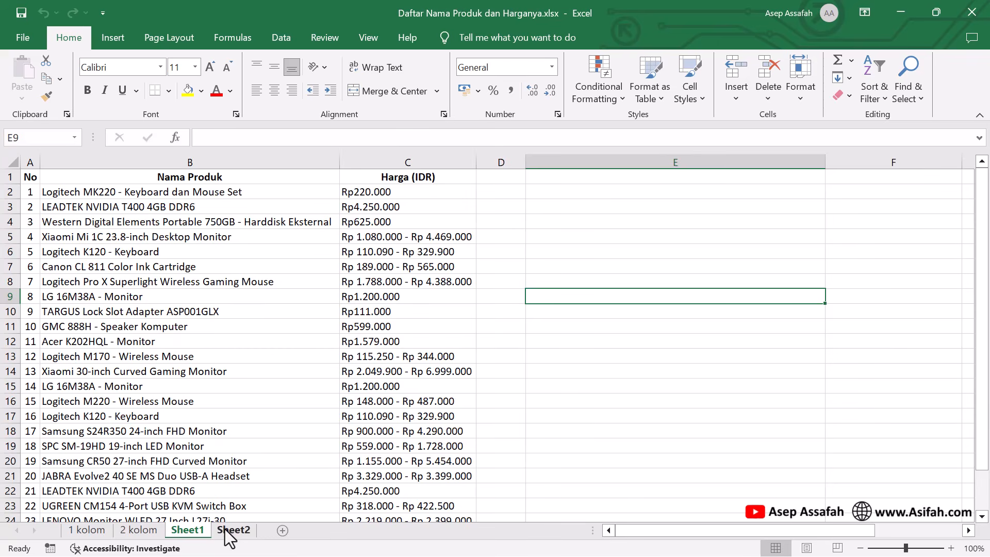
{"action": "left_click", "coordinate": [228, 531]}
{"action": "left_click", "coordinate": [189, 531]}
{"action": "left_click", "coordinate": [232, 531]}
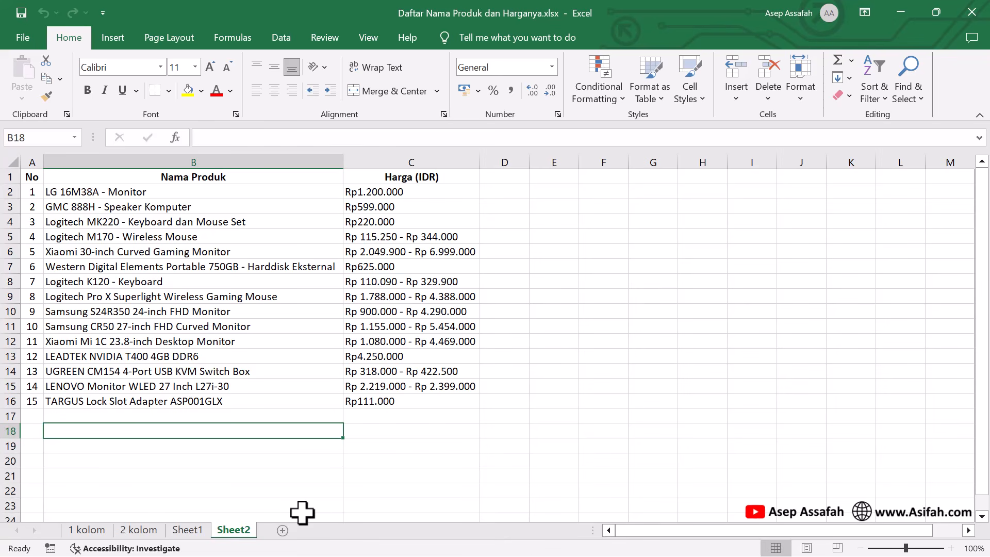
{"action": "left_click", "coordinate": [92, 530]}
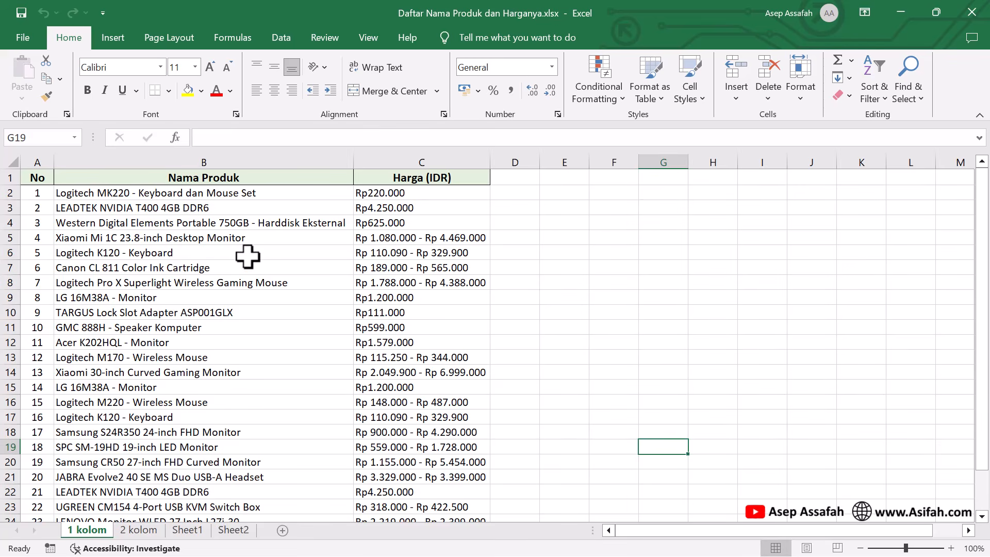
- Examine the whole Nama Produk list on the 1 kolom sheet for repeated product names
{"action": "scroll", "coordinate": [242, 257], "scroll_direction": "down", "scroll_amount": 4}
{"action": "scroll", "coordinate": [242, 256], "scroll_direction": "up", "scroll_amount": 4}
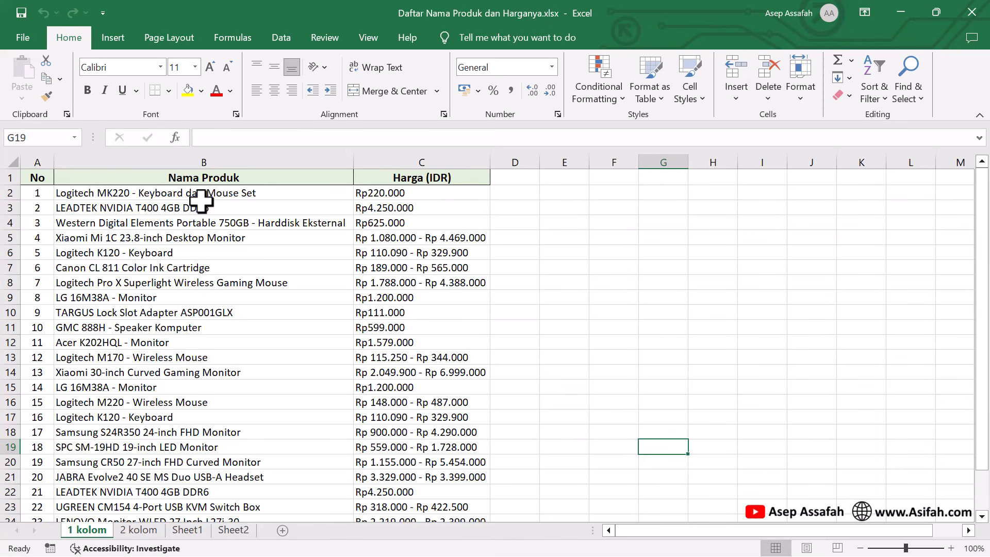
{"action": "left_click_drag", "start_coordinate": [205, 253], "coordinate": [218, 361]}
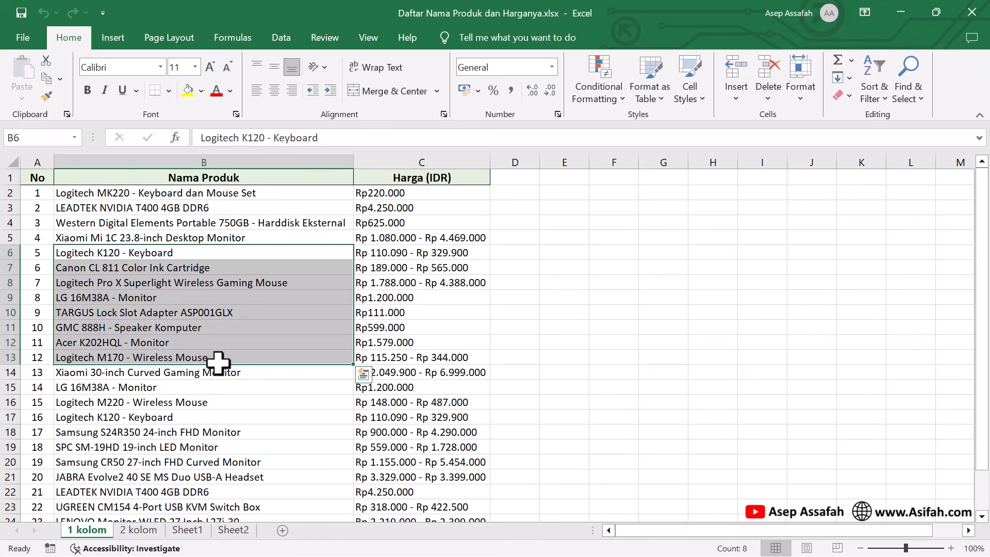
{"action": "left_click", "coordinate": [219, 405]}
{"action": "scroll", "coordinate": [215, 326], "scroll_direction": "down", "scroll_amount": 2}
{"action": "scroll", "coordinate": [214, 325], "scroll_direction": "up", "scroll_amount": 2}
{"action": "left_click_drag", "start_coordinate": [196, 193], "coordinate": [217, 490]}
{"action": "scroll", "coordinate": [236, 395], "scroll_direction": "up", "scroll_amount": 1}
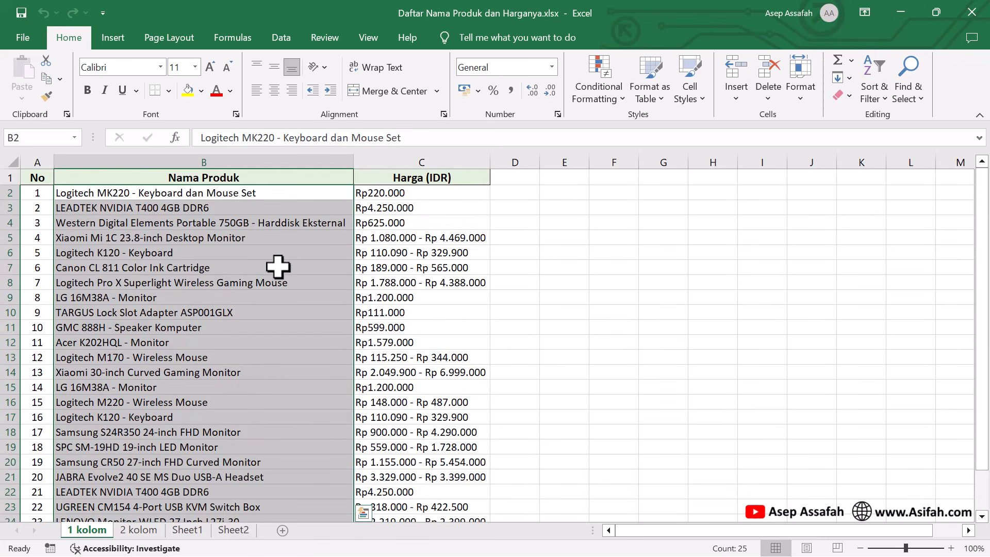
{"action": "left_click", "coordinate": [266, 255]}
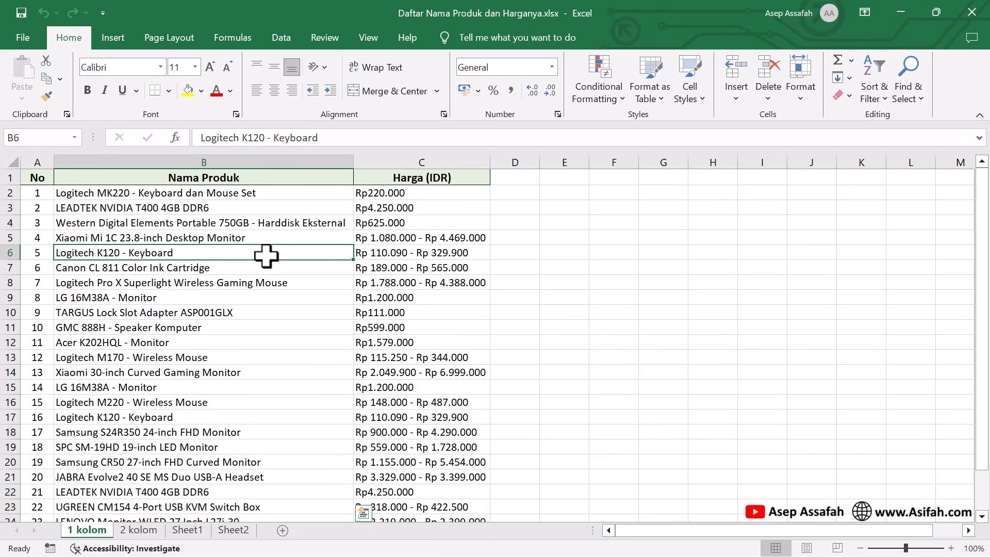
{"action": "scroll", "coordinate": [233, 261], "scroll_direction": "down", "scroll_amount": 3}
{"action": "scroll", "coordinate": [232, 264], "scroll_direction": "up", "scroll_amount": 3}
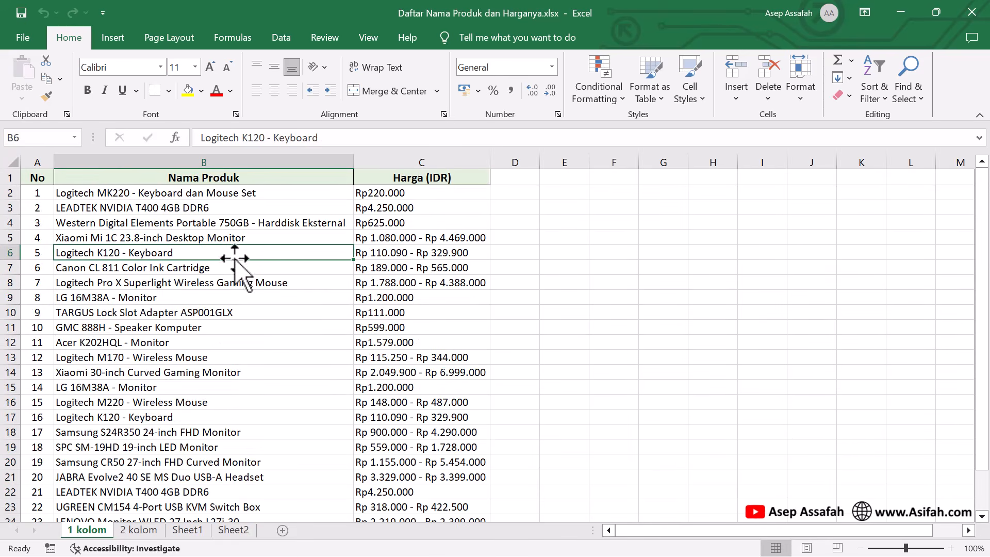
- Create a Duplicate Values conditional formatting rule for the entire Nama Produk column
{"action": "left_click", "coordinate": [215, 151]}
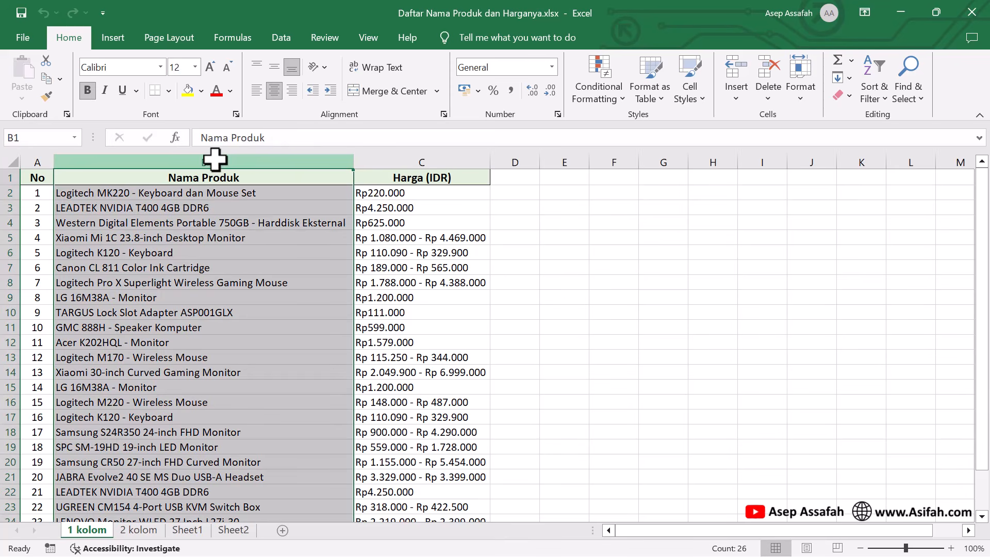
{"action": "scroll", "coordinate": [230, 204], "scroll_direction": "down", "scroll_amount": 5}
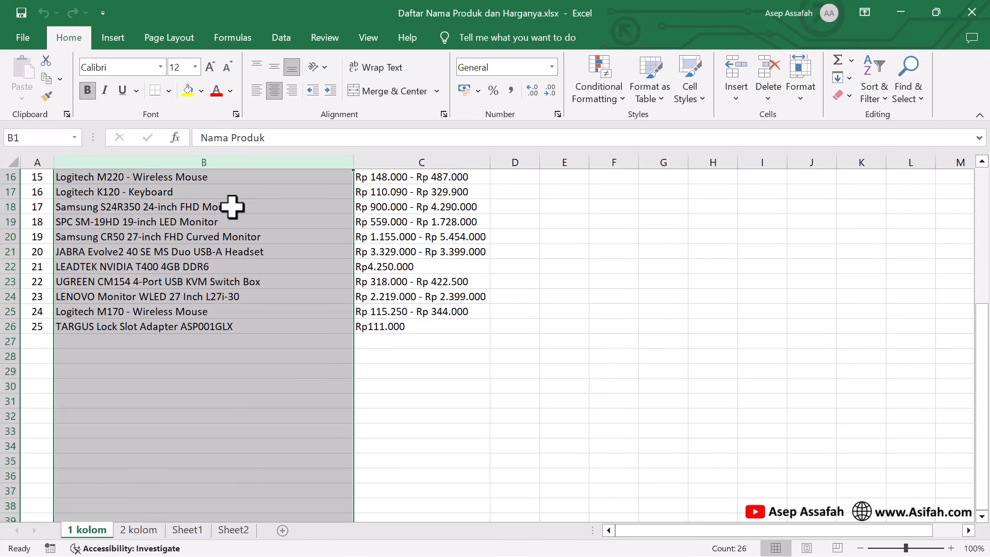
{"action": "scroll", "coordinate": [231, 207], "scroll_direction": "up", "scroll_amount": 5}
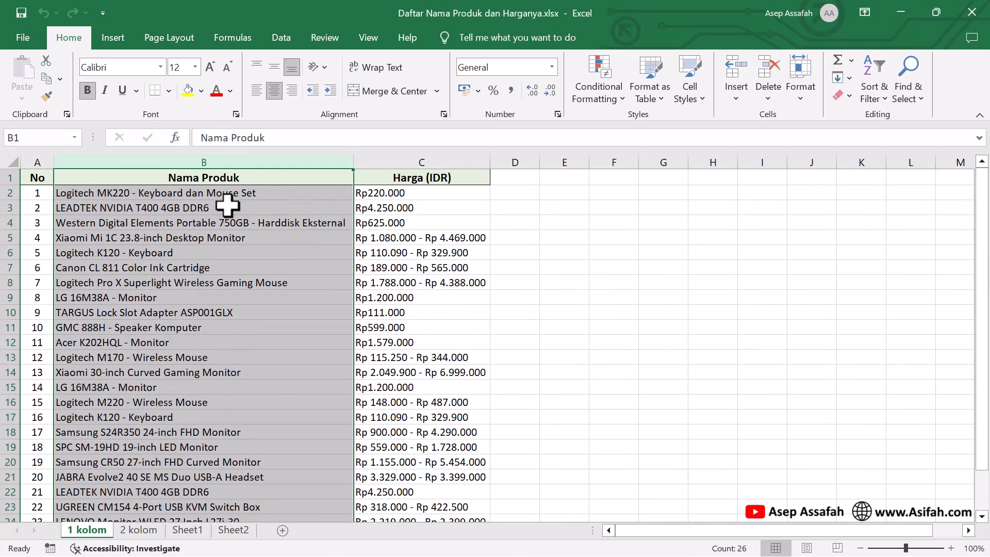
{"action": "left_click", "coordinate": [617, 100]}
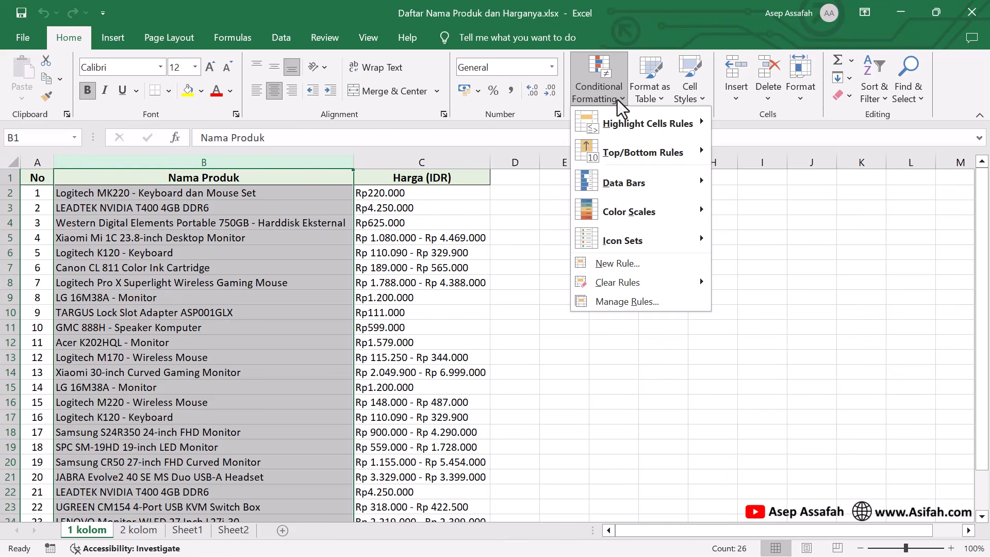
{"action": "mouse_move", "coordinate": [658, 131]}
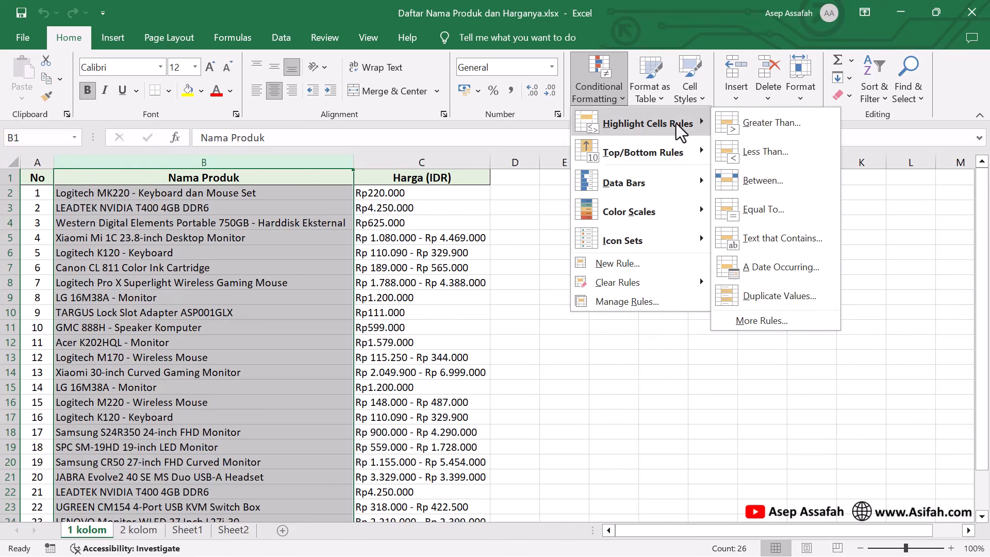
{"action": "left_click", "coordinate": [797, 298]}
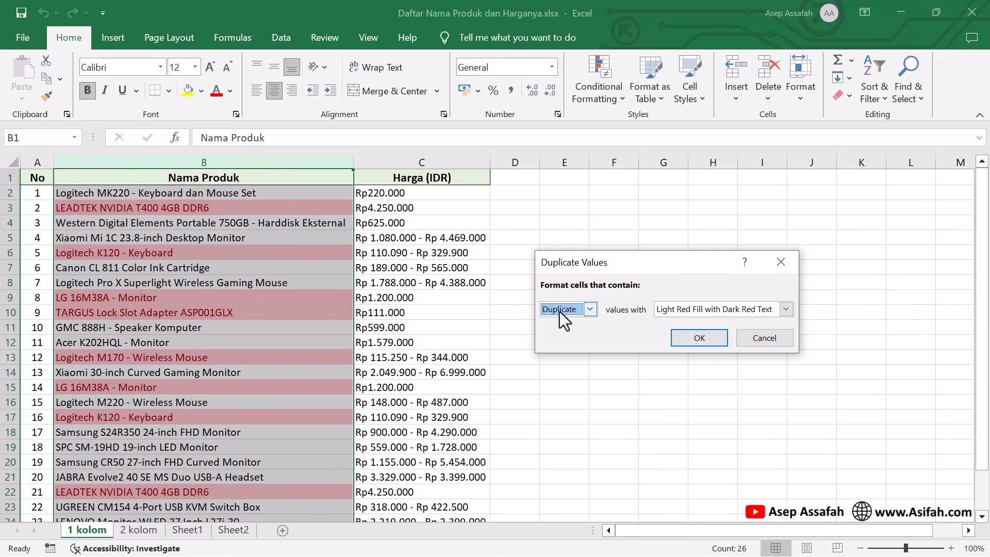
- Preview the rule on Unique values and set it back to Duplicate
{"action": "left_click", "coordinate": [591, 310]}
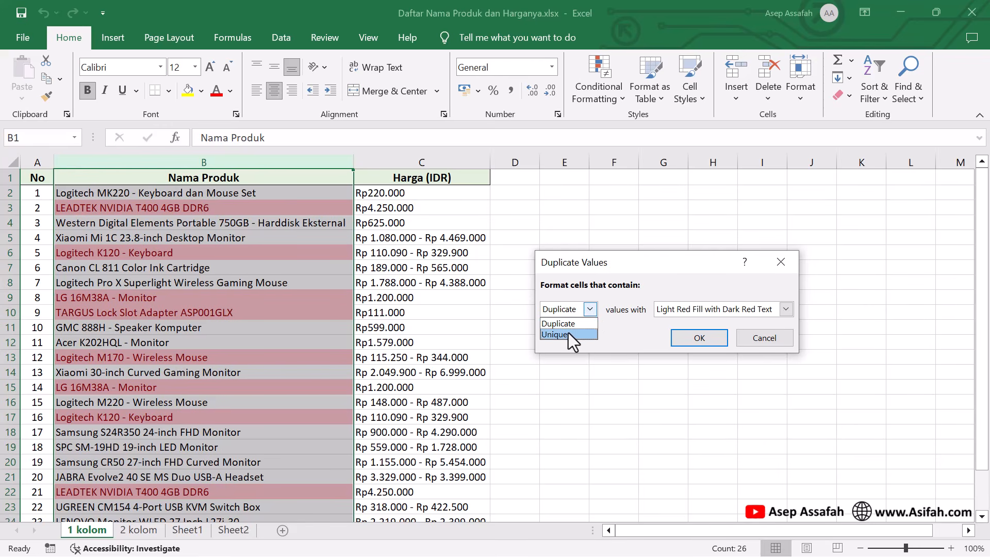
{"action": "left_click", "coordinate": [568, 334]}
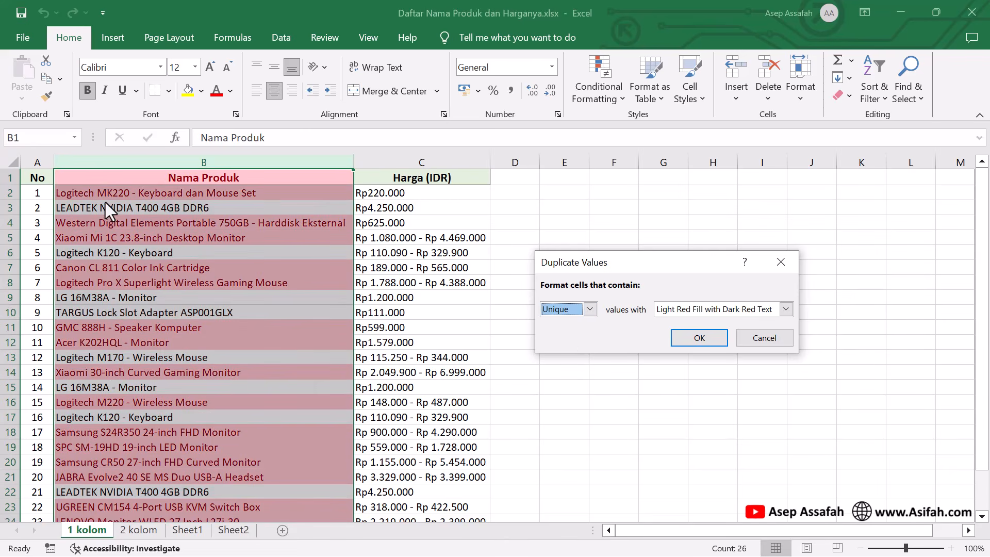
{"action": "left_click", "coordinate": [591, 309]}
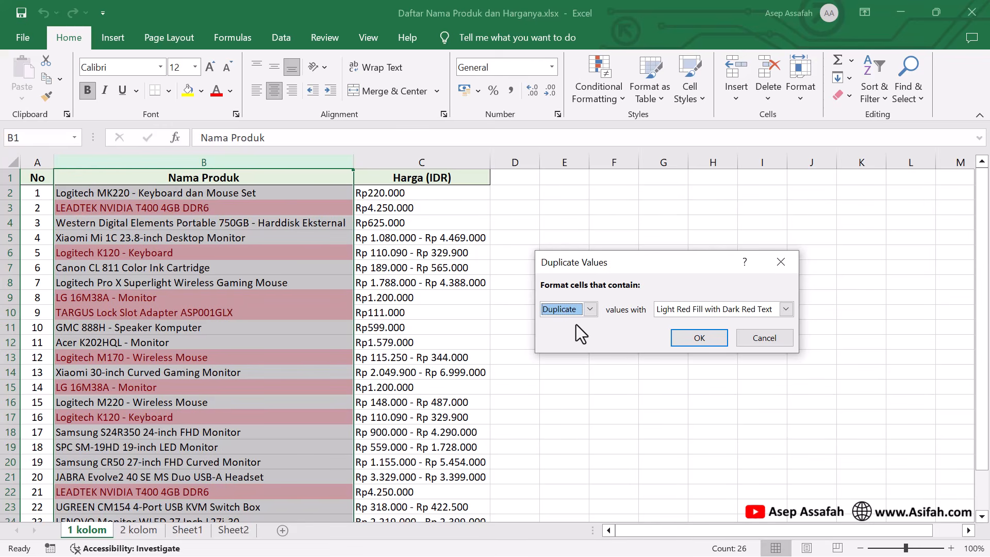
- Format the duplicate values with Yellow Fill with Dark Yellow Text and apply the rule
{"action": "left_click", "coordinate": [785, 310]}
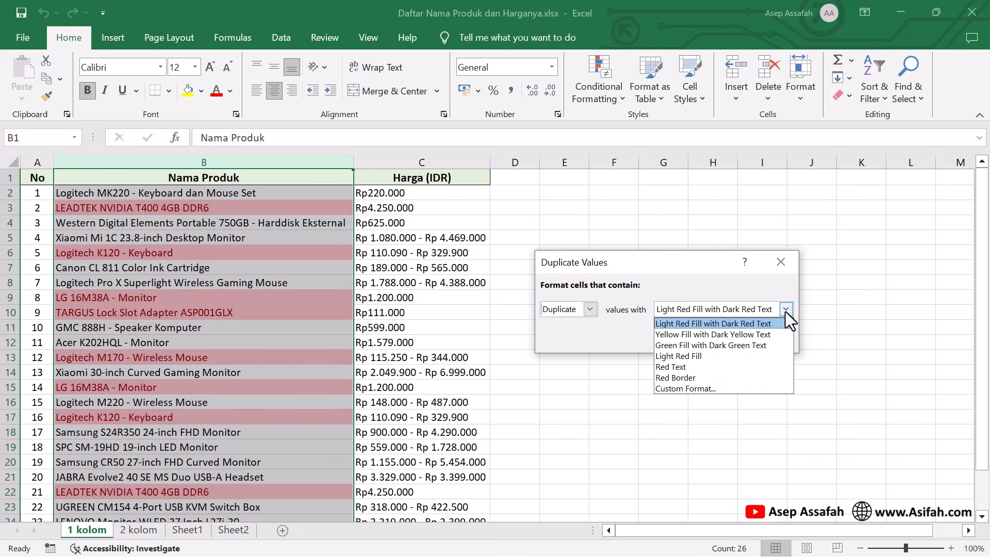
{"action": "left_click", "coordinate": [726, 335]}
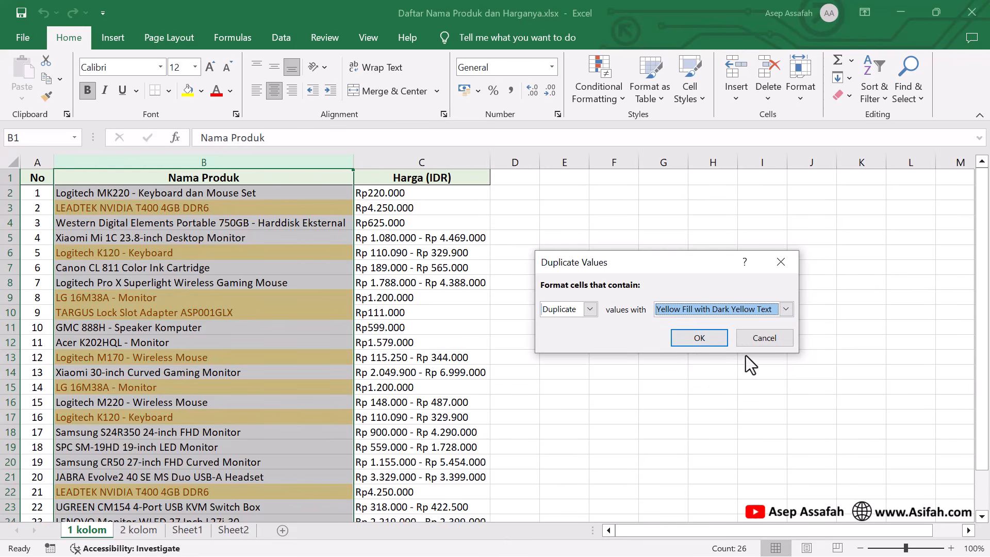
{"action": "left_click", "coordinate": [786, 311]}
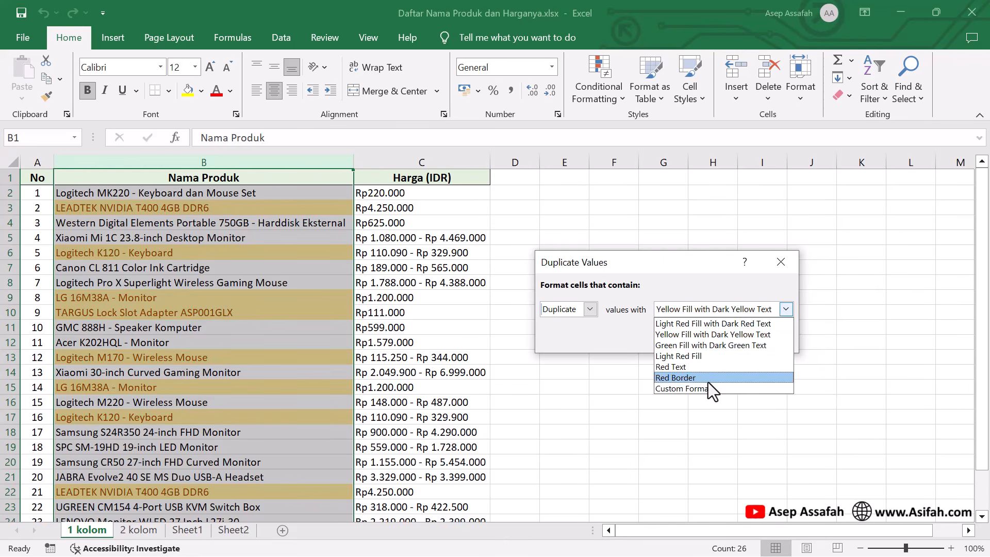
{"action": "left_click", "coordinate": [670, 334]}
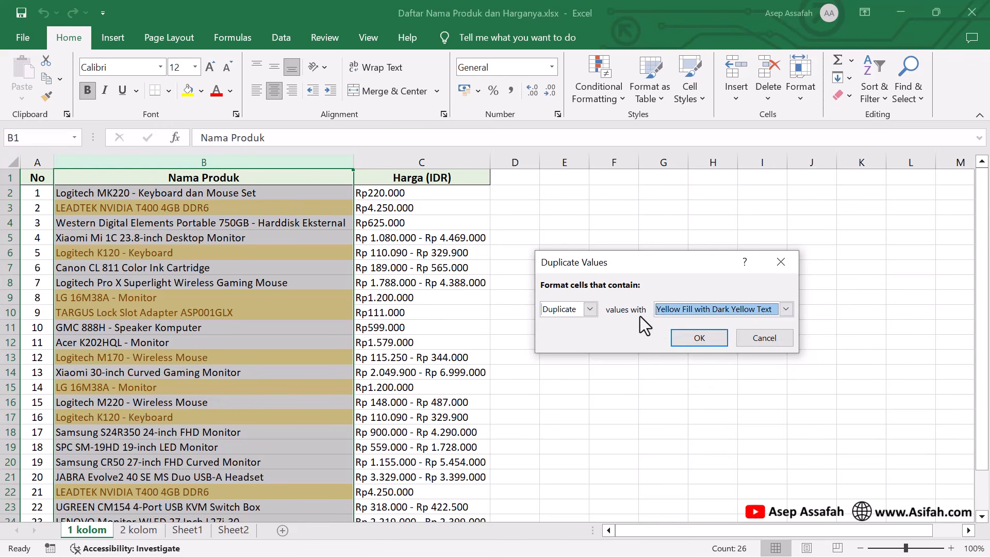
{"action": "left_click", "coordinate": [699, 338]}
{"action": "left_click", "coordinate": [599, 338]}
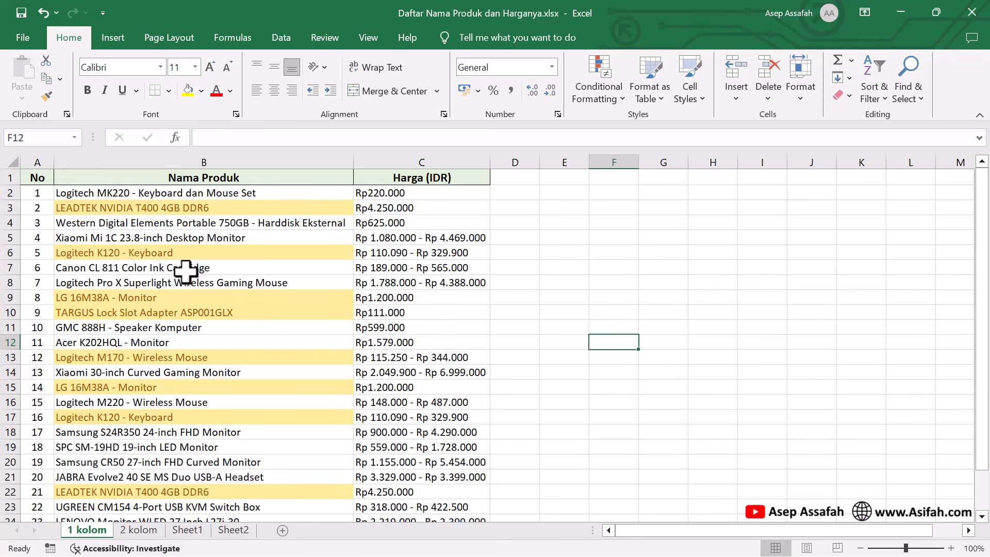
- Examine the highlighted product names, comparing both LEADTEK NVIDIA T400 entries and both Logitech K120 entries
{"action": "scroll", "coordinate": [204, 271], "scroll_direction": "down", "scroll_amount": 3}
{"action": "scroll", "coordinate": [204, 271], "scroll_direction": "up", "scroll_amount": 3}
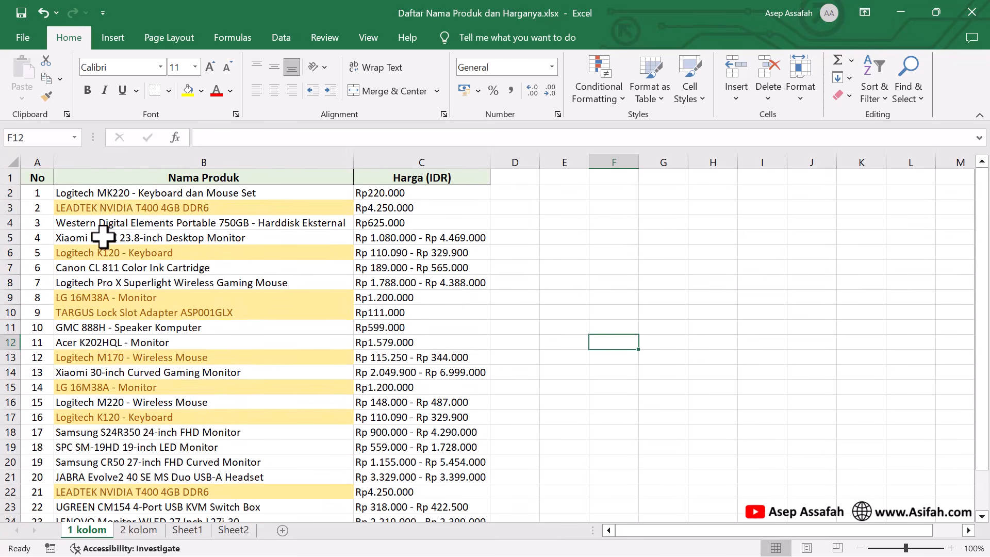
{"action": "left_click", "coordinate": [116, 206]}
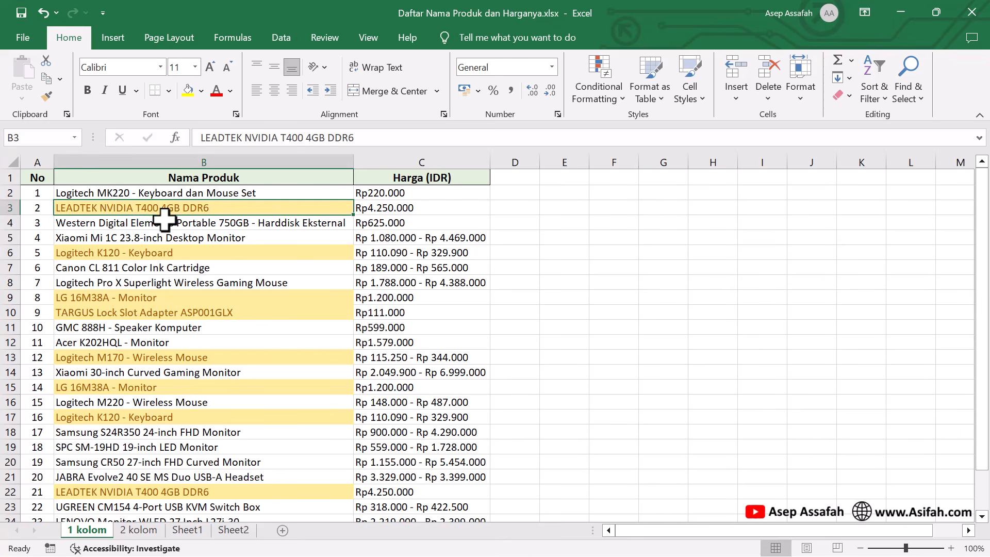
{"action": "scroll", "coordinate": [164, 221], "scroll_direction": "down", "scroll_amount": 1}
{"action": "left_click", "coordinate": [140, 447]}
{"action": "scroll", "coordinate": [137, 440], "scroll_direction": "up", "scroll_amount": 1}
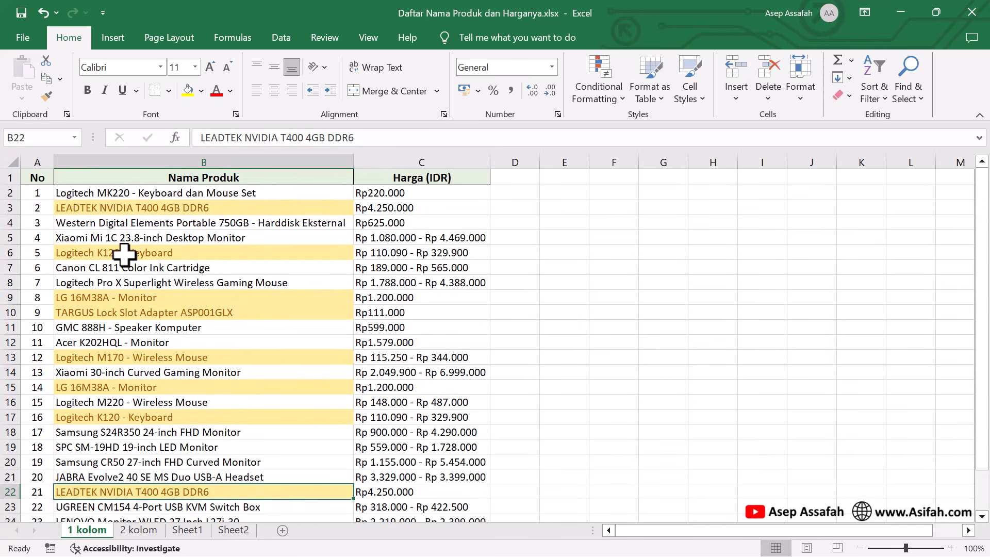
{"action": "left_click", "coordinate": [123, 253]}
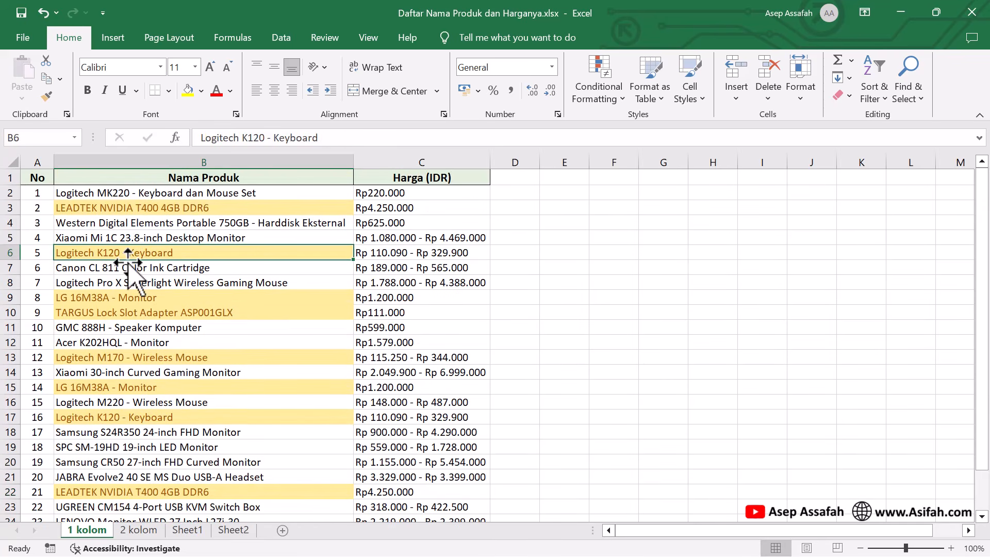
{"action": "left_click", "coordinate": [115, 417]}
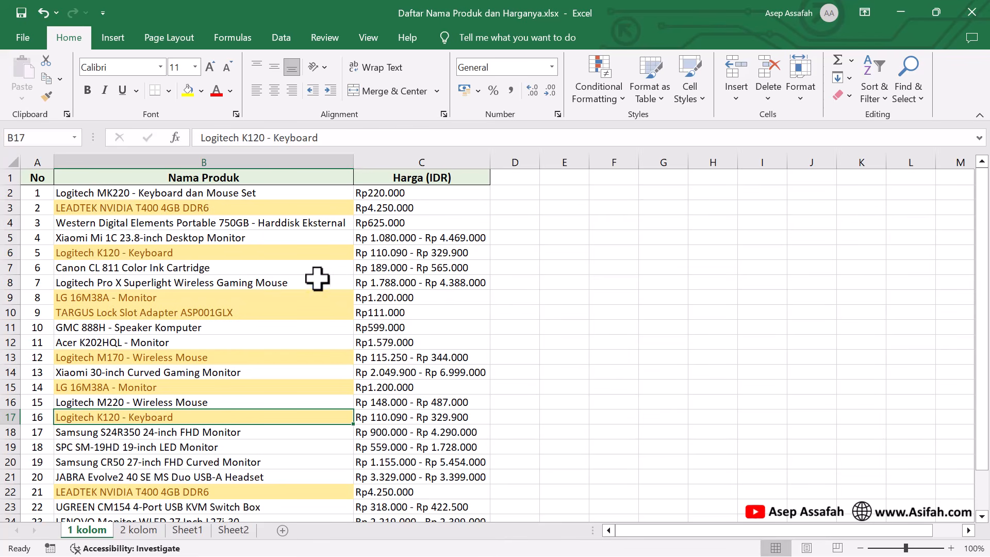
{"action": "left_click", "coordinate": [186, 253]}
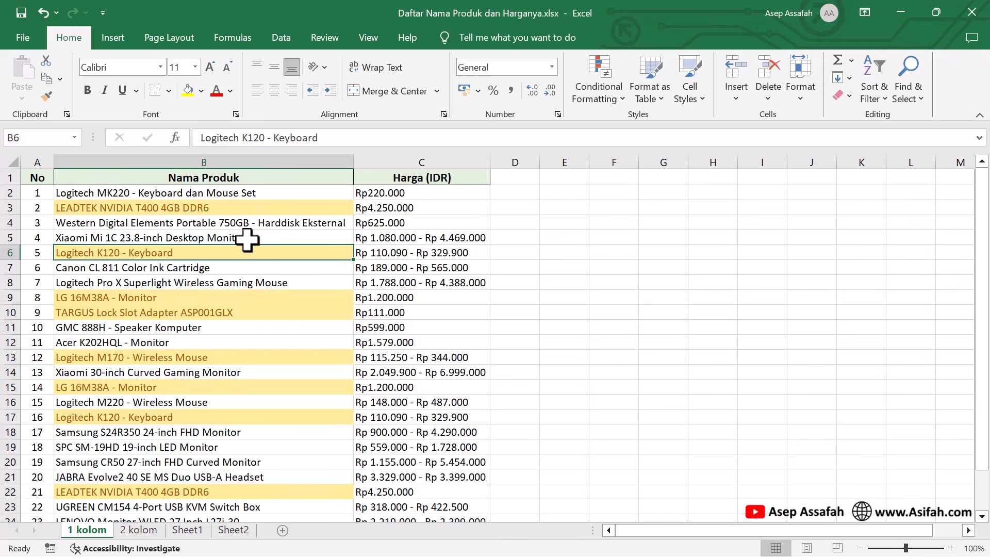
- Start Remove Duplicates on the Nama Produk column, expanding the selection to the adjacent data
{"action": "left_click", "coordinate": [229, 153]}
{"action": "scroll", "coordinate": [261, 216], "scroll_direction": "down", "scroll_amount": 3}
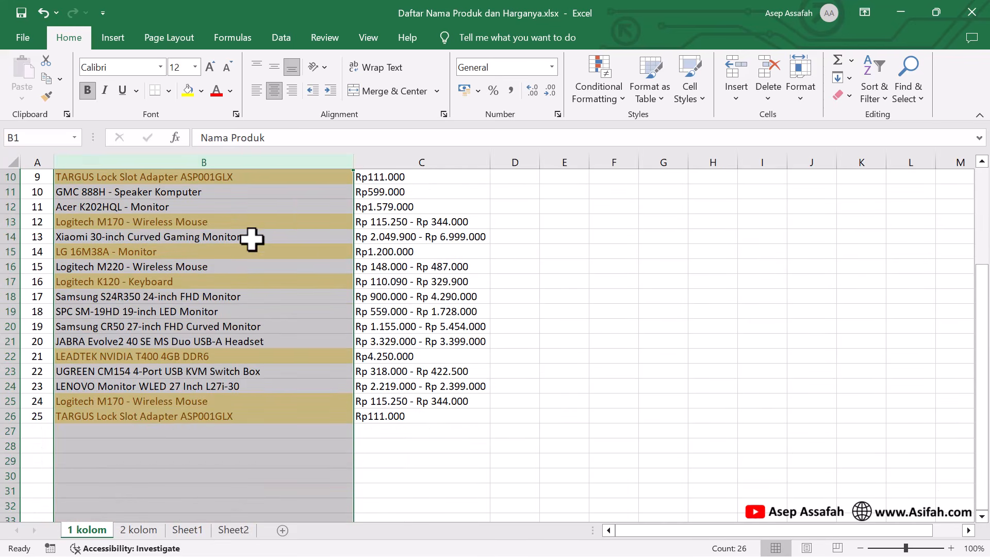
{"action": "scroll", "coordinate": [252, 238], "scroll_direction": "up", "scroll_amount": 3}
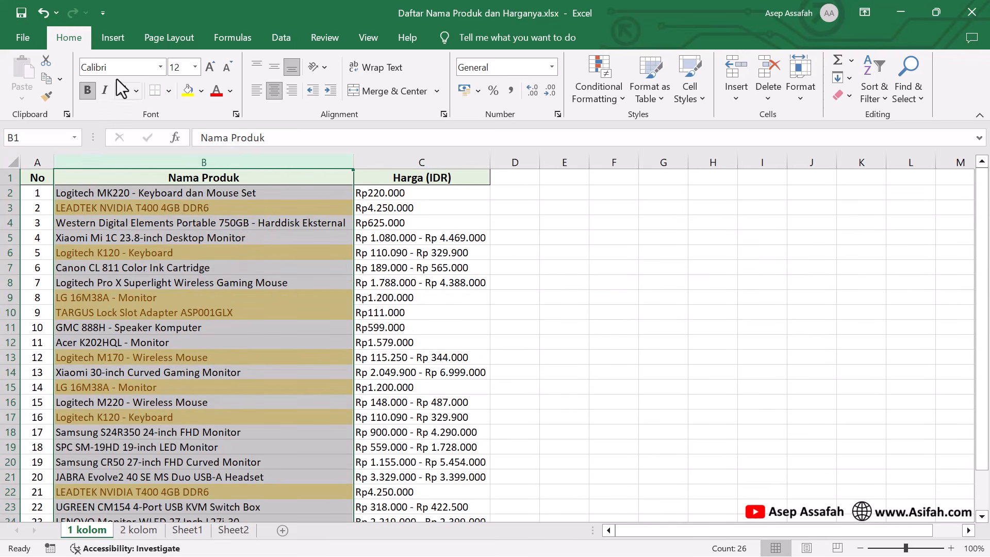
{"action": "left_click", "coordinate": [285, 43]}
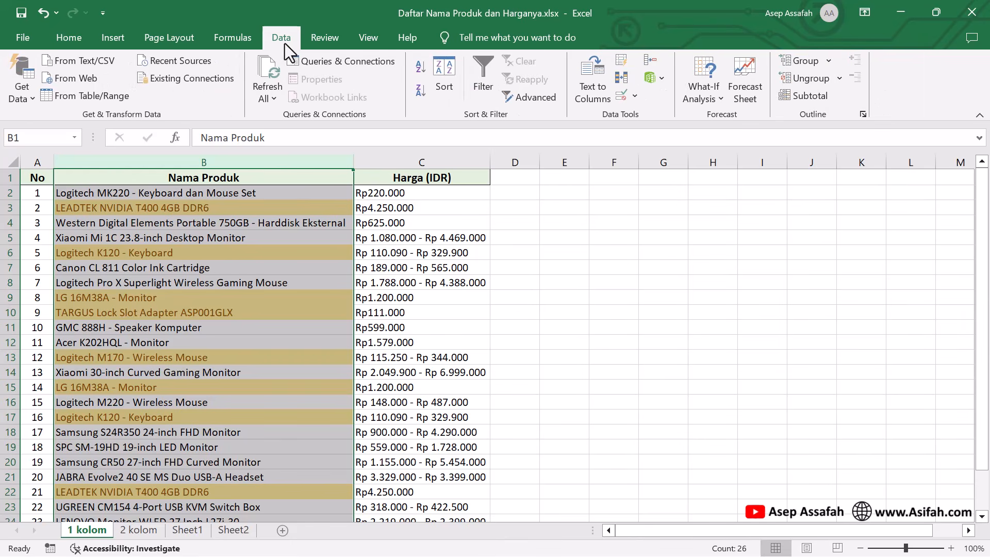
{"action": "left_click", "coordinate": [624, 82]}
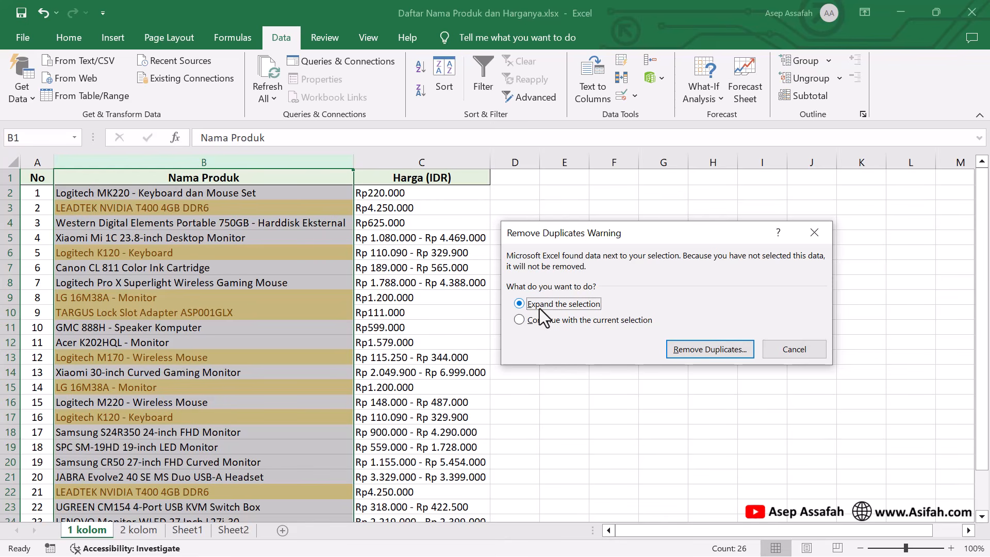
{"action": "left_click", "coordinate": [708, 348]}
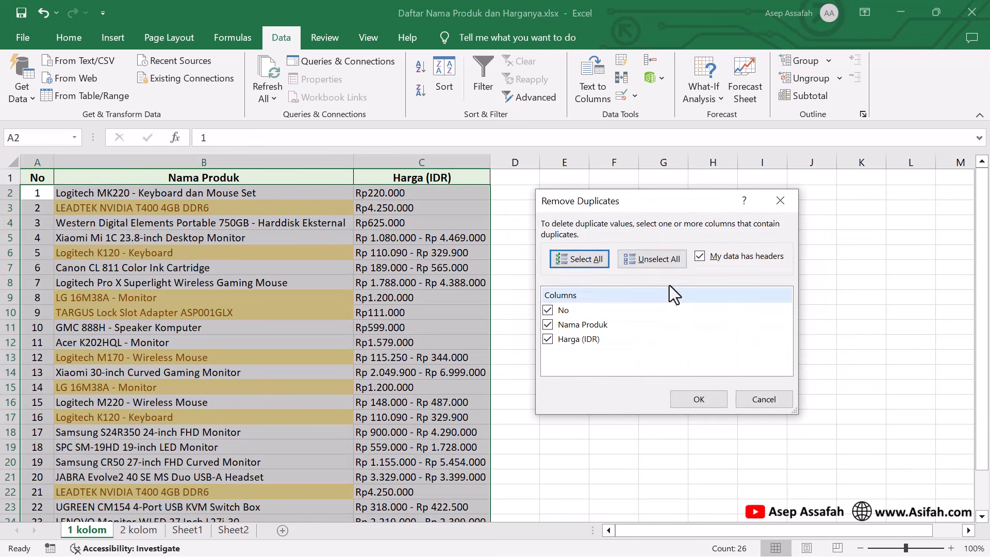
- Remove the duplicate product rows by checking only the Nama Produk column, leaving No and Harga (IDR) out of the comparison
{"action": "left_click_drag", "start_coordinate": [637, 203], "coordinate": [697, 207]}
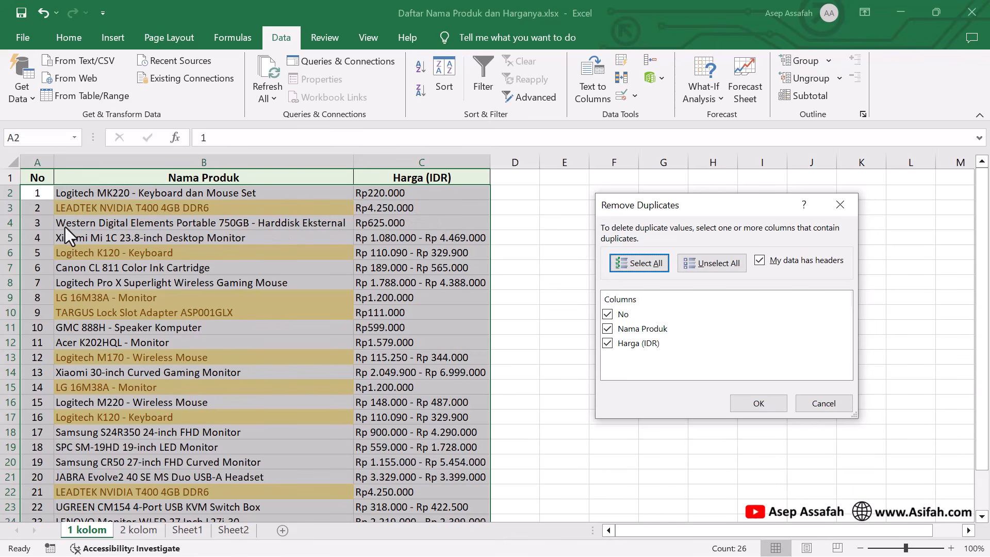
{"action": "left_click_drag", "start_coordinate": [715, 211], "coordinate": [645, 216]}
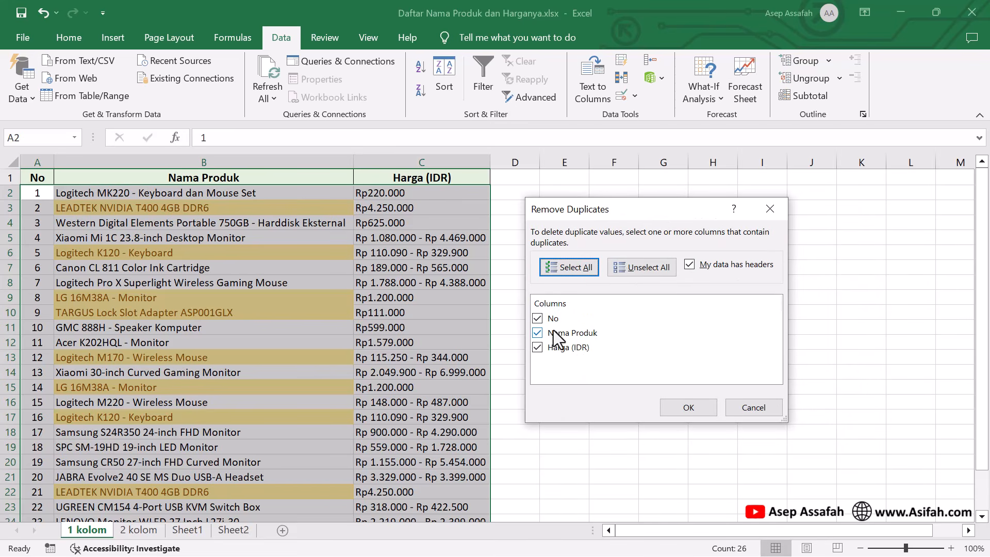
{"action": "left_click", "coordinate": [648, 268]}
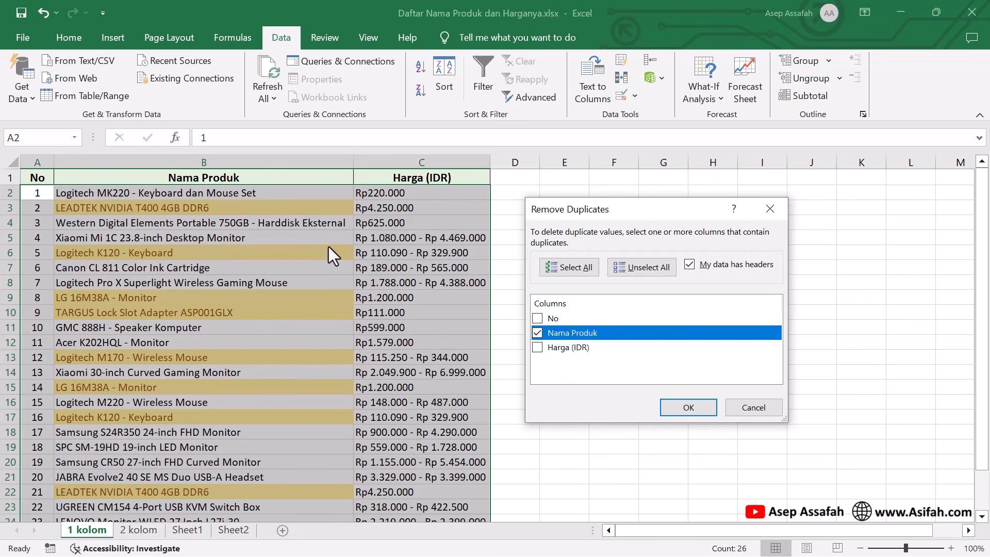
{"action": "left_click", "coordinate": [688, 407]}
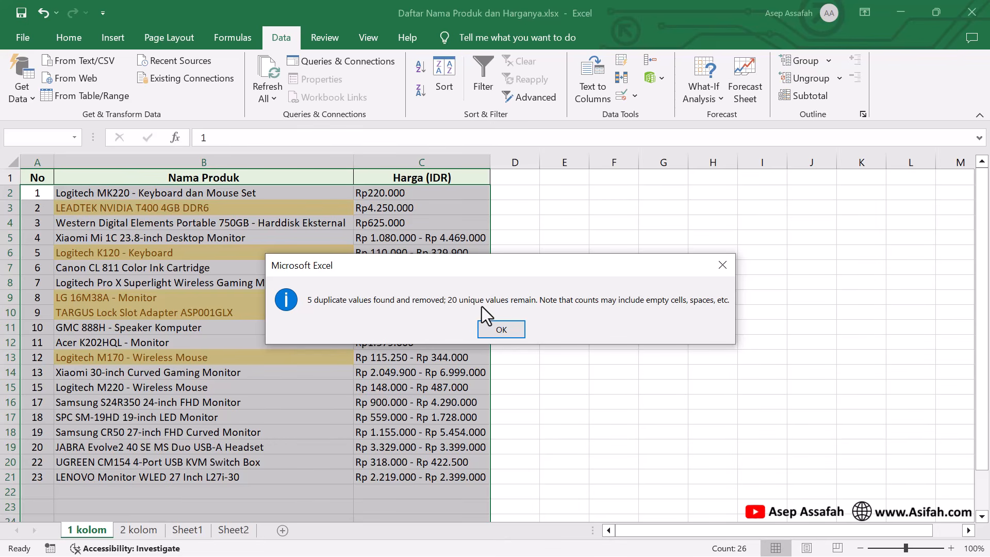
{"action": "left_click", "coordinate": [515, 331]}
{"action": "left_click", "coordinate": [530, 333]}
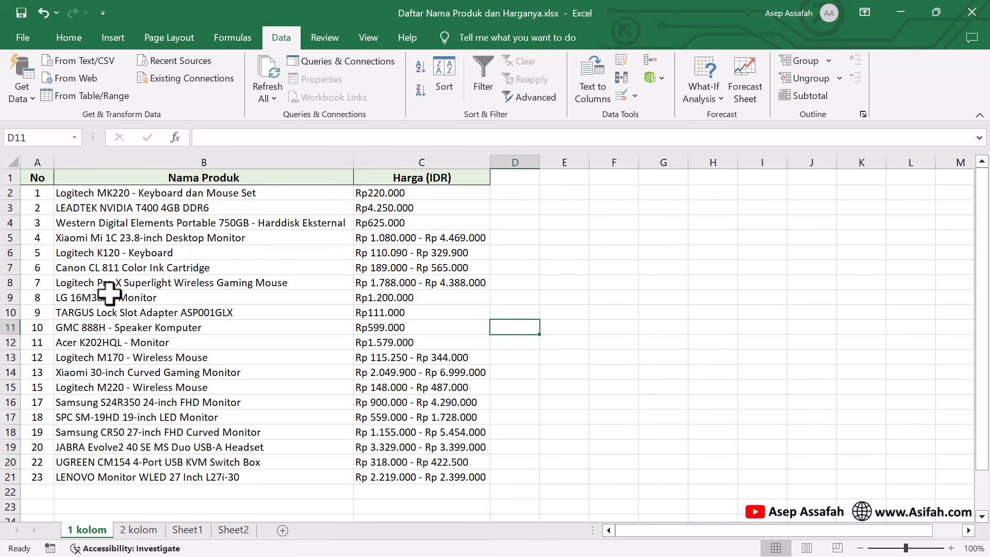
- Renumber the No column consecutively from 1 to 20 for the remaining products
{"action": "left_click_drag", "start_coordinate": [41, 195], "coordinate": [30, 491]}
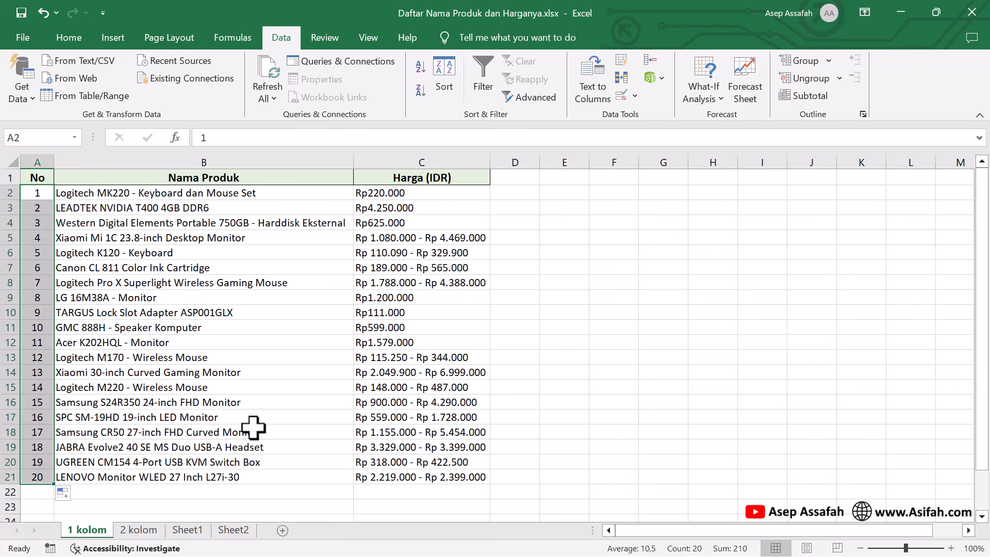
{"action": "left_click", "coordinate": [562, 404]}
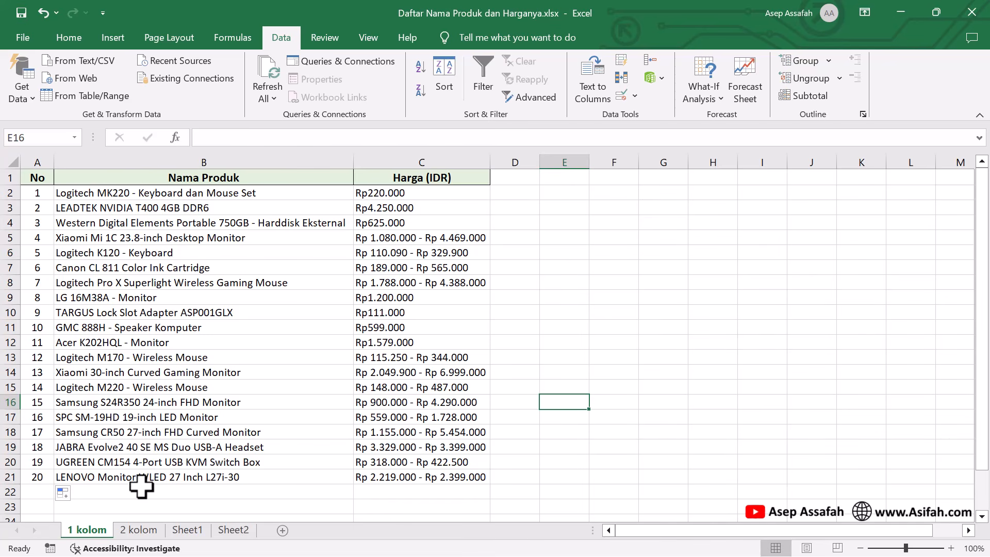
- Open the 2 kolom sheet and examine the Nama Produk lists of both tables
{"action": "left_click", "coordinate": [135, 531]}
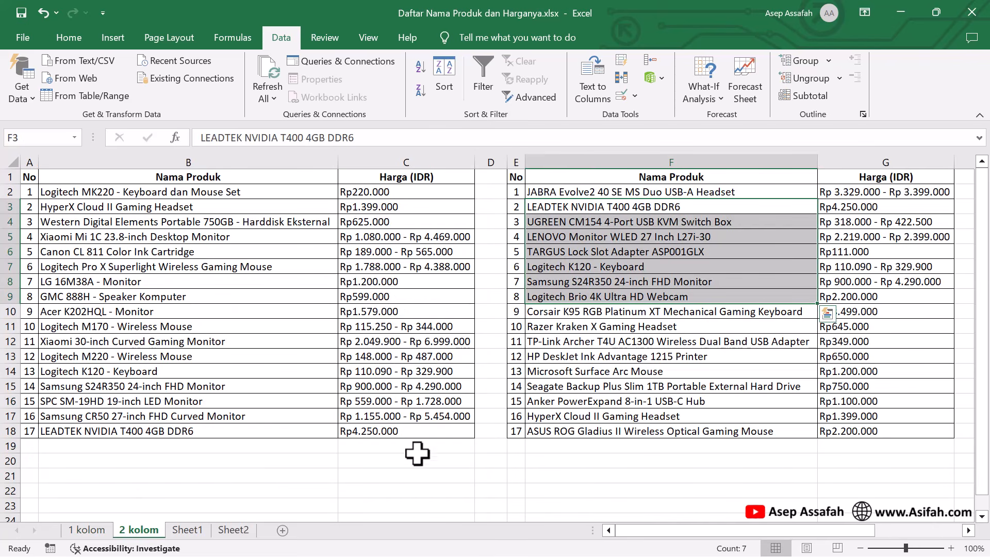
{"action": "left_click", "coordinate": [417, 490]}
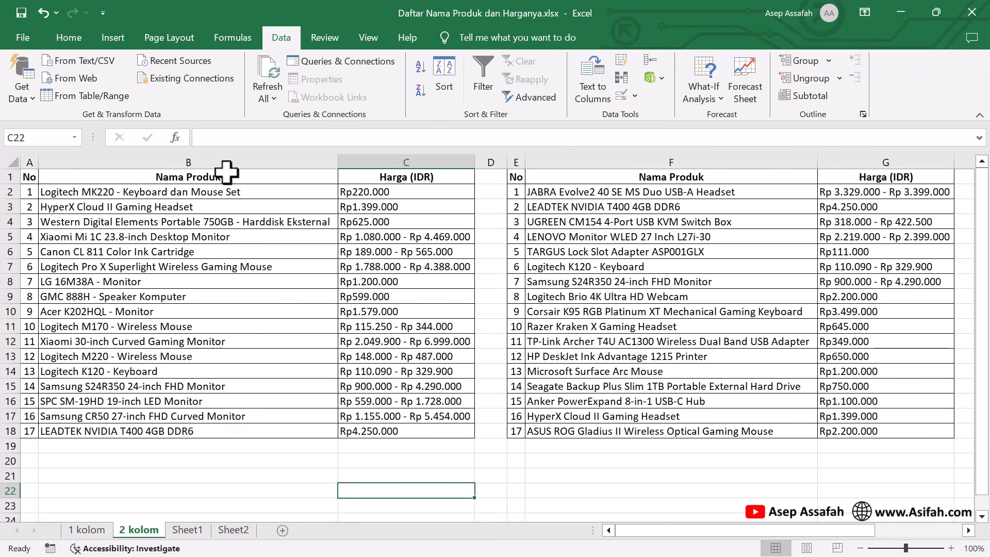
{"action": "left_click_drag", "start_coordinate": [225, 177], "coordinate": [183, 419]}
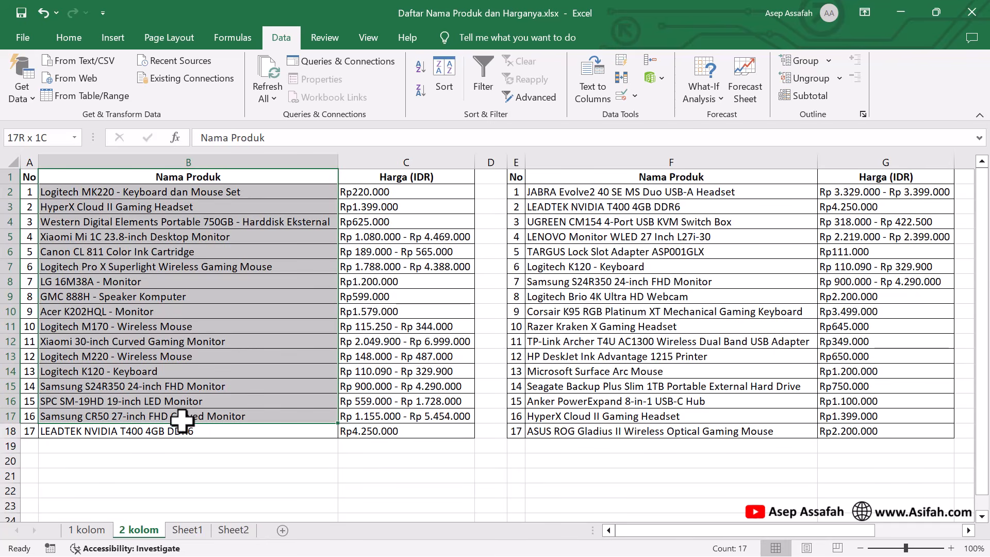
{"action": "left_click_drag", "start_coordinate": [691, 177], "coordinate": [692, 432]}
{"action": "left_click", "coordinate": [356, 464]}
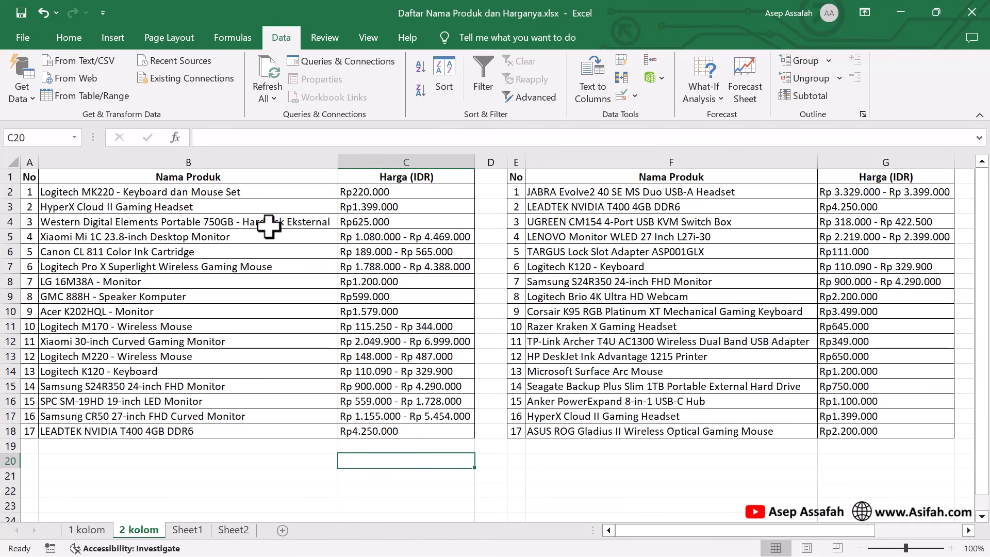
{"action": "left_click_drag", "start_coordinate": [260, 193], "coordinate": [242, 426]}
{"action": "left_click", "coordinate": [239, 457]}
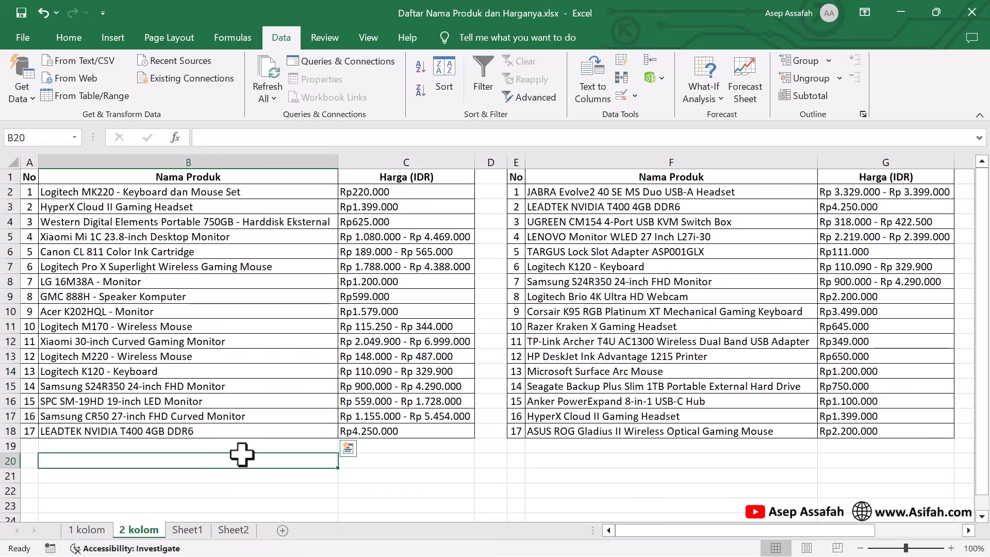
- Highlight duplicate values across both Nama Produk columns, B and F, using Light Red Fill with Dark Red Text
{"action": "left_click", "coordinate": [209, 161]}
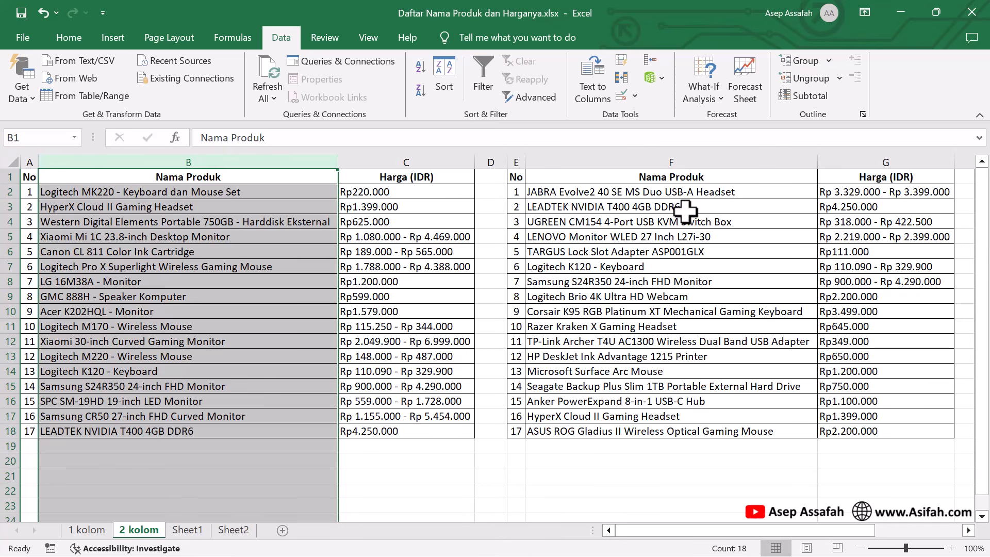
{"action": "left_click", "coordinate": [697, 155], "text": "ctrl"}
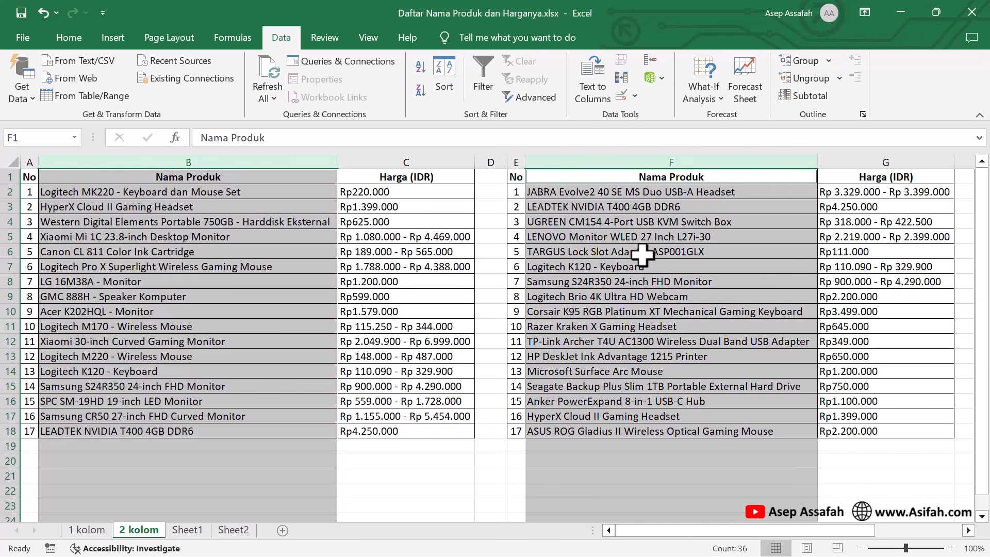
{"action": "scroll", "coordinate": [642, 254], "scroll_direction": "down", "scroll_amount": 3}
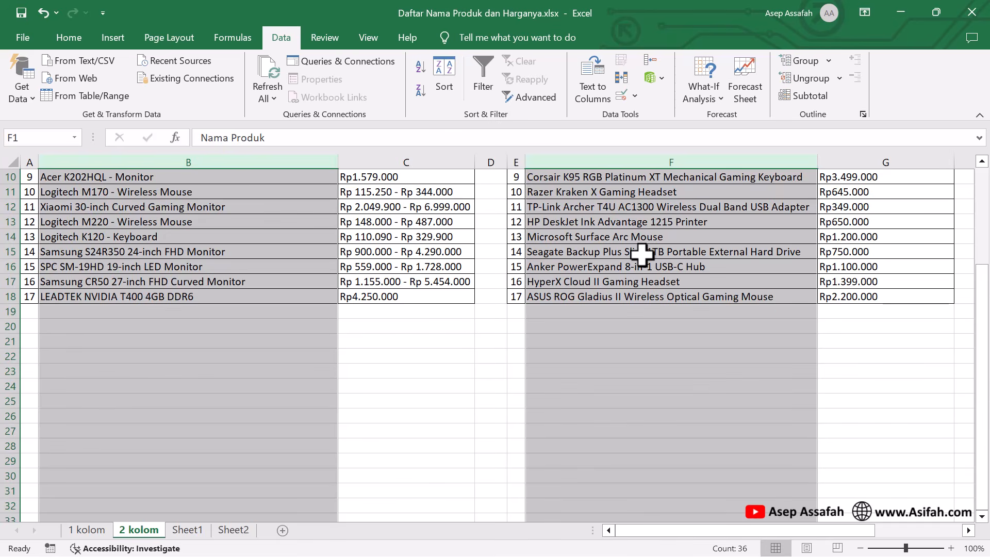
{"action": "scroll", "coordinate": [642, 253], "scroll_direction": "up", "scroll_amount": 3}
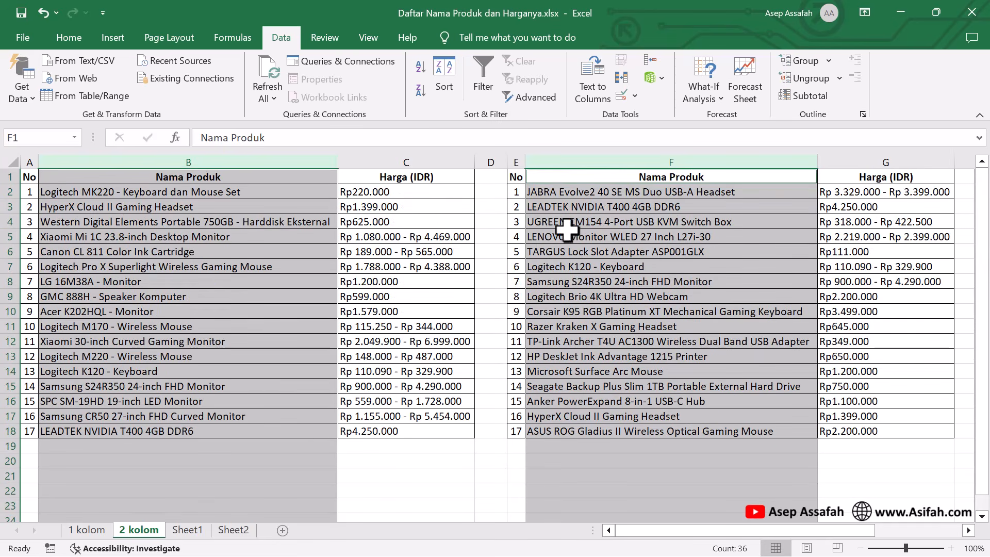
{"action": "left_click", "coordinate": [67, 41]}
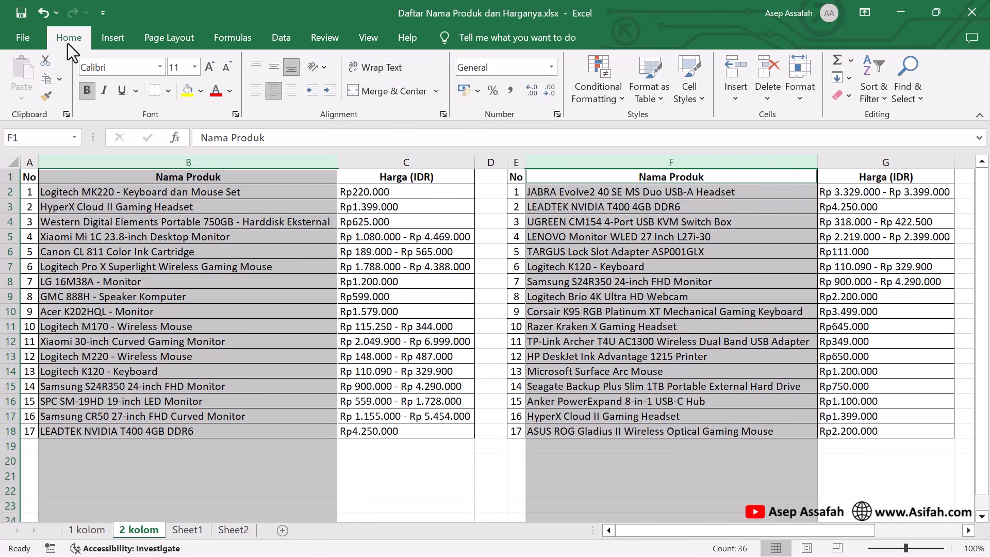
{"action": "left_click", "coordinate": [614, 102]}
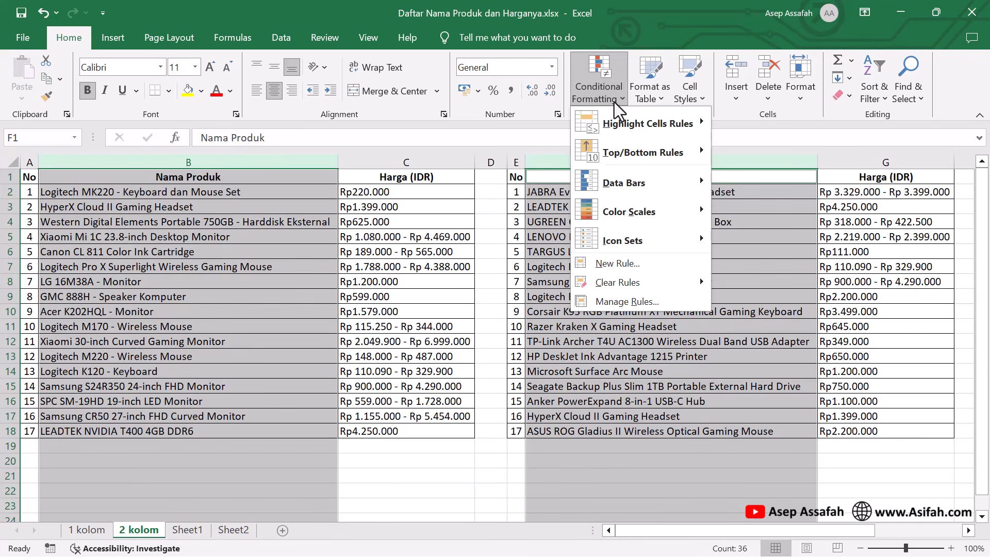
{"action": "mouse_move", "coordinate": [651, 124]}
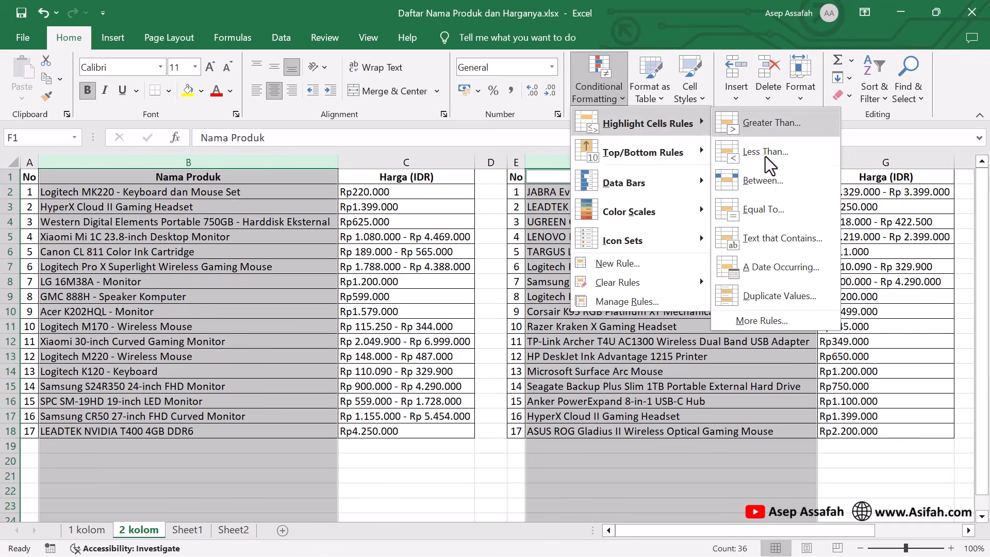
{"action": "left_click", "coordinate": [787, 296]}
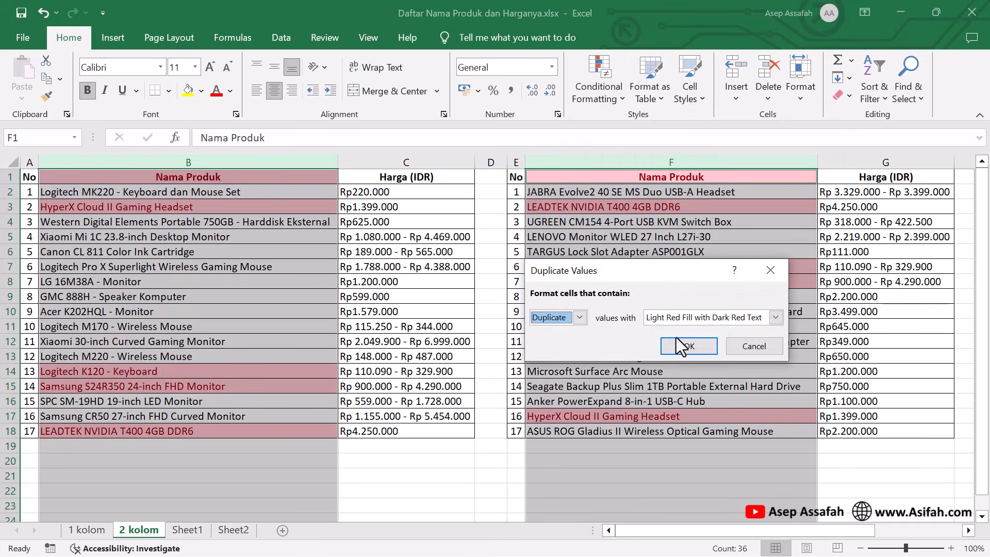
{"action": "left_click", "coordinate": [697, 345]}
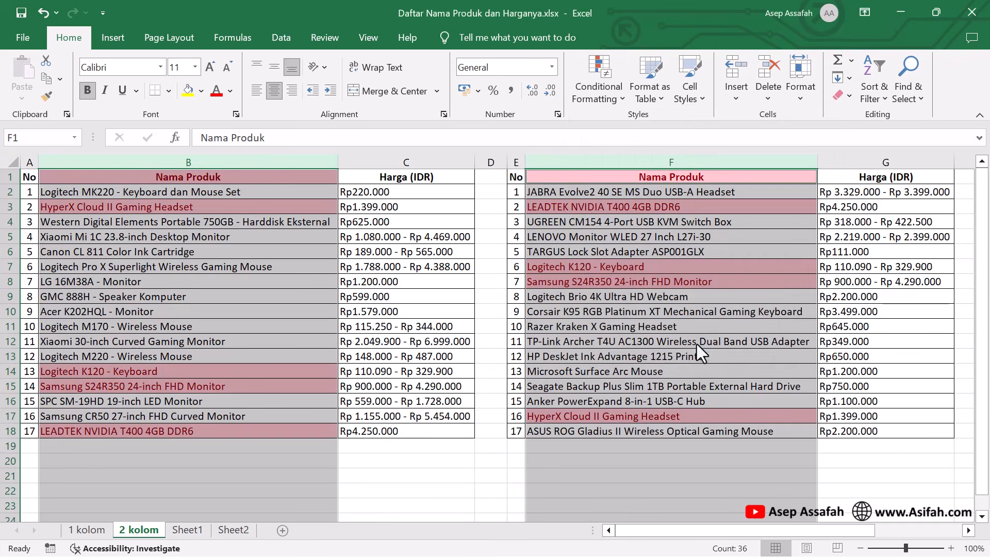
{"action": "left_click", "coordinate": [458, 477]}
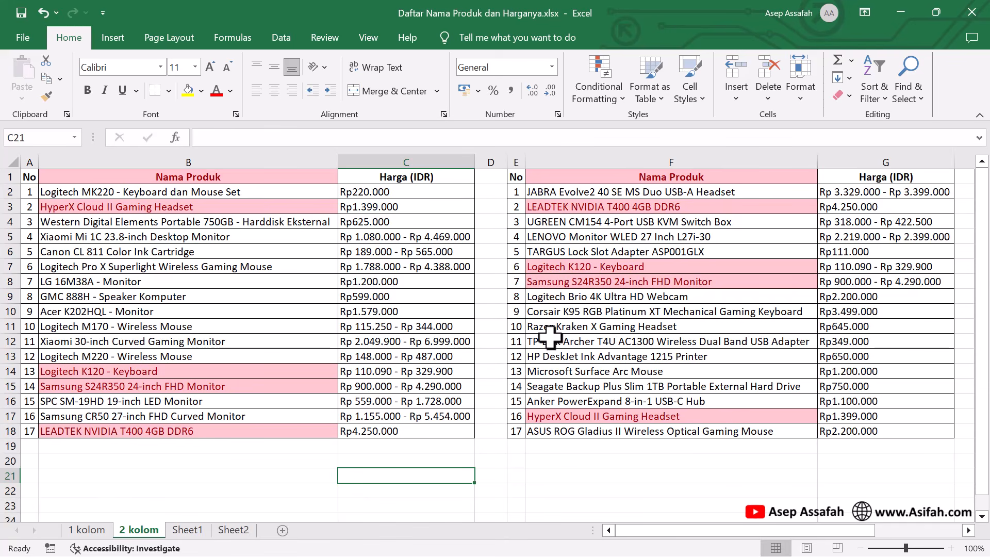
- Compare the highlighted HyperX Cloud II Gaming Headset and Logitech K120 - Keyboard entries between the two tables
{"action": "left_click", "coordinate": [108, 206]}
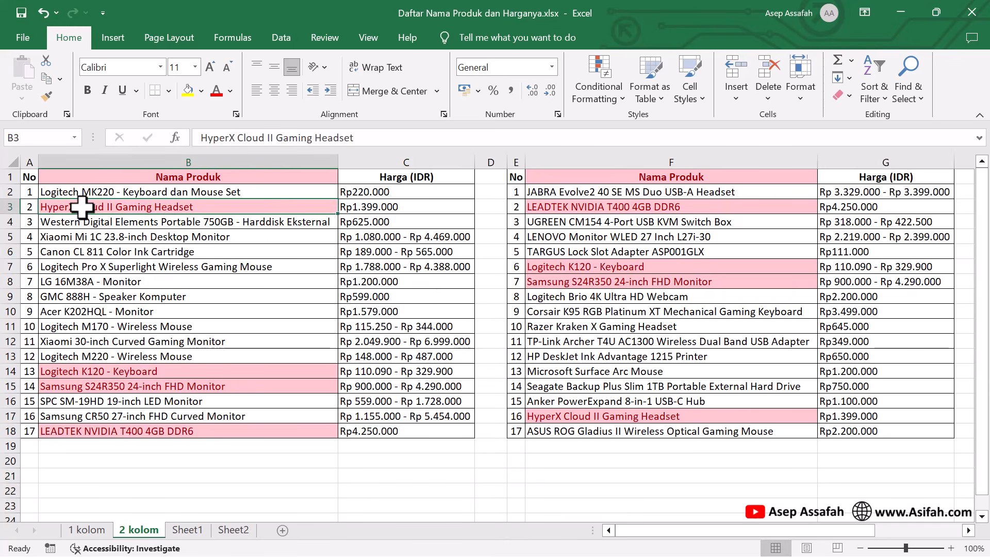
{"action": "left_click", "coordinate": [578, 417]}
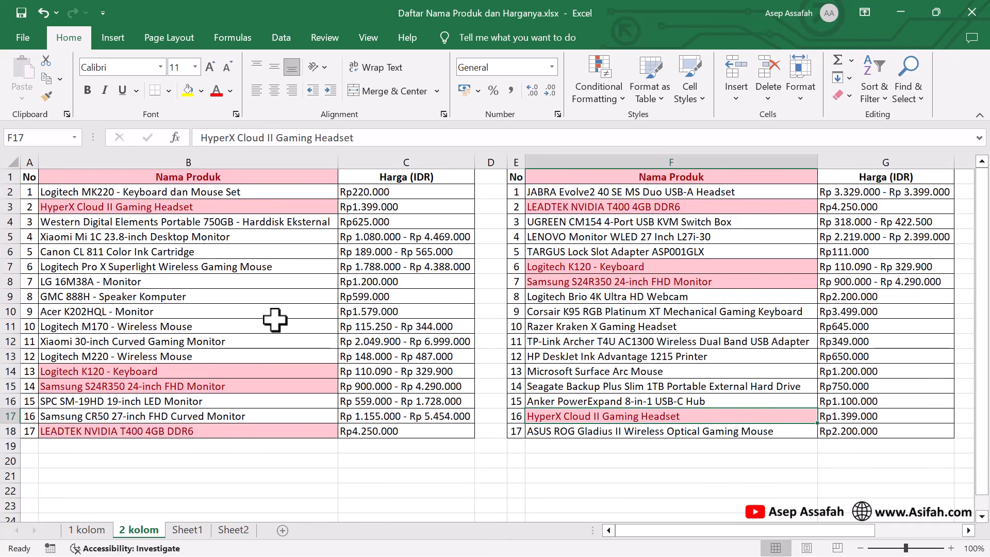
{"action": "left_click", "coordinate": [149, 370]}
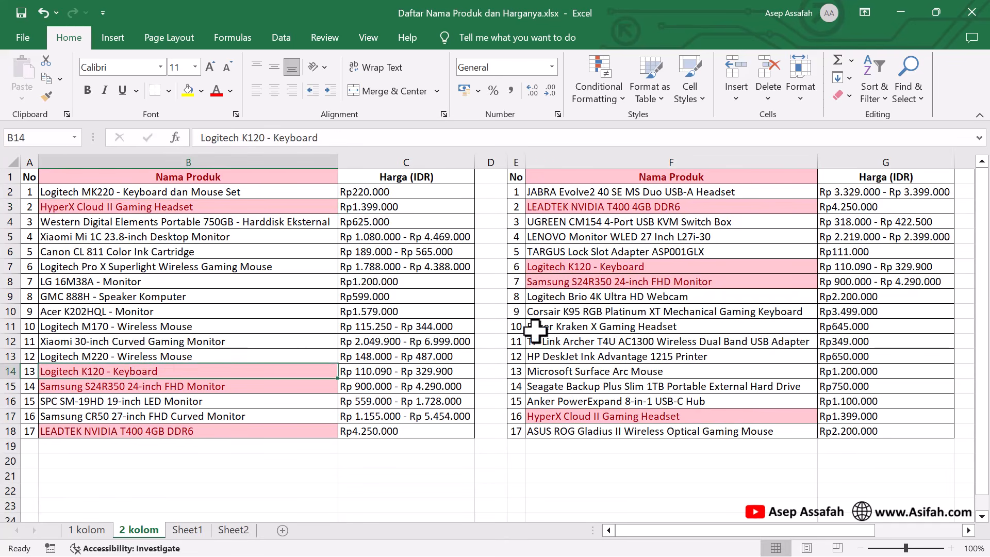
{"action": "left_click", "coordinate": [584, 267]}
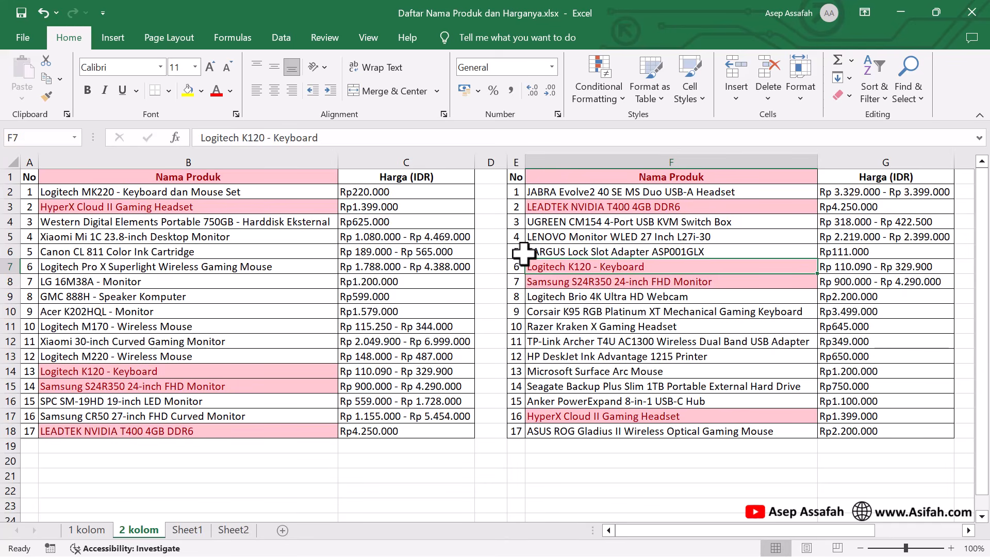
{"action": "left_click", "coordinate": [292, 44]}
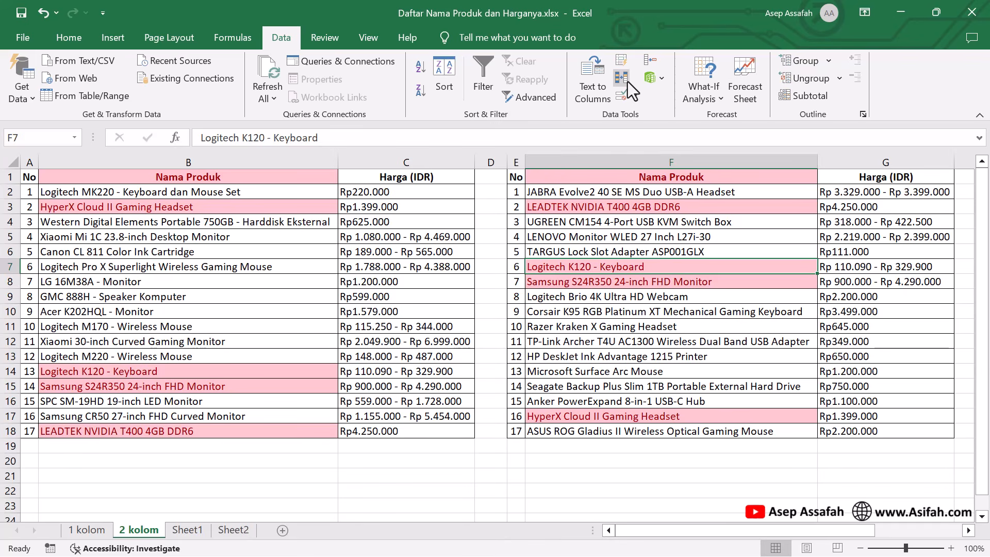
{"action": "left_click", "coordinate": [69, 37]}
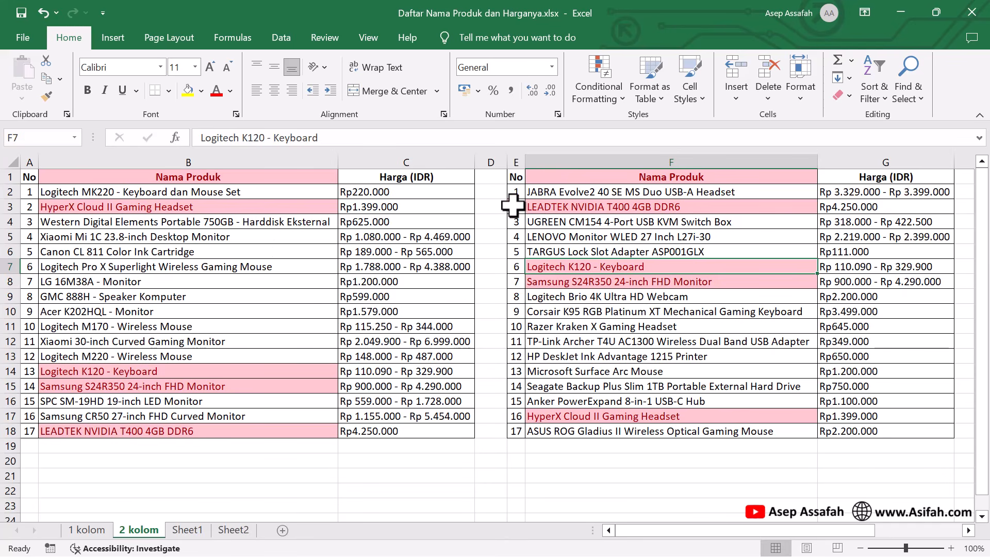
- Delete the LEADTEK NVIDIA T400 4GB DDR6 entry, cells E3:G3, from the second table, shifting the cells up
{"action": "left_click_drag", "start_coordinate": [517, 206], "coordinate": [866, 208]}
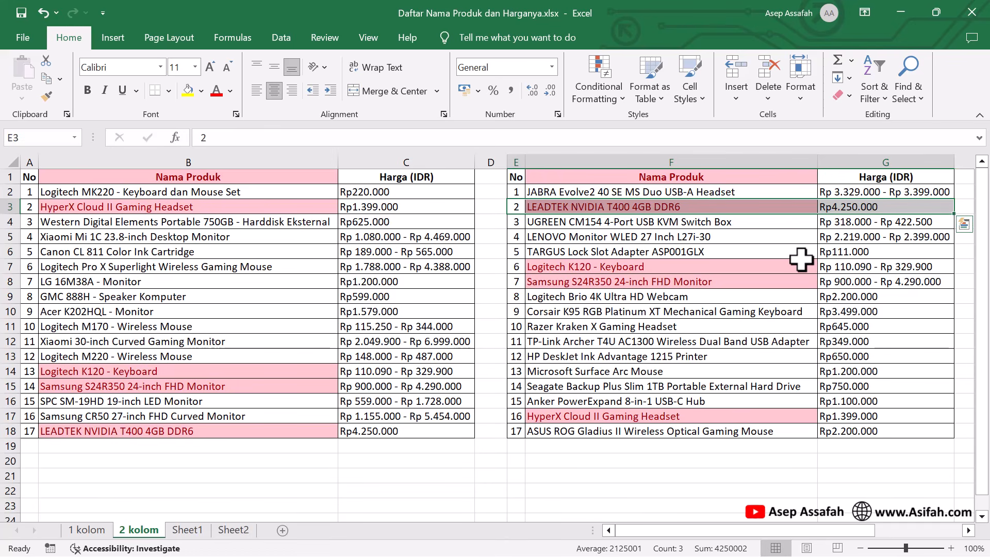
{"action": "right_click", "coordinate": [786, 205]}
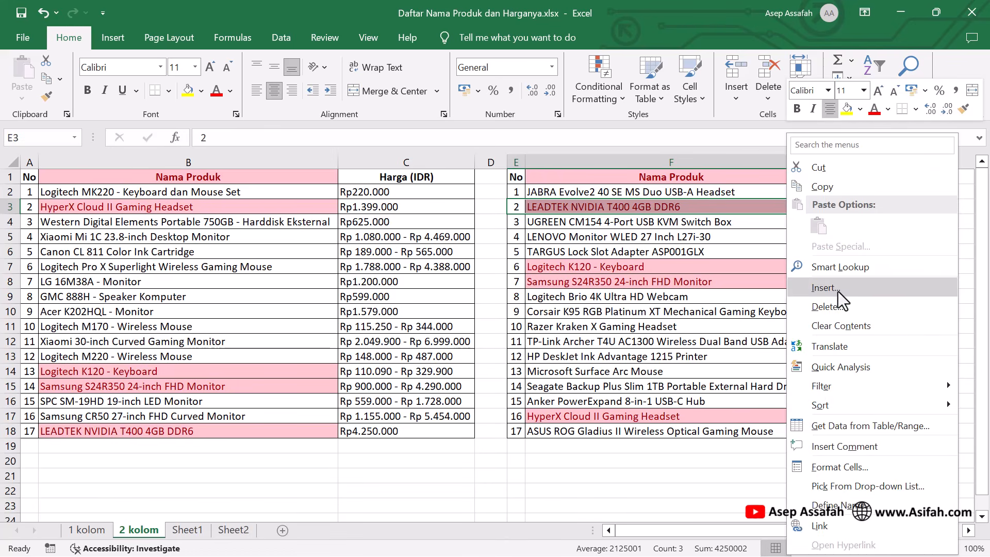
{"action": "left_click", "coordinate": [837, 307]}
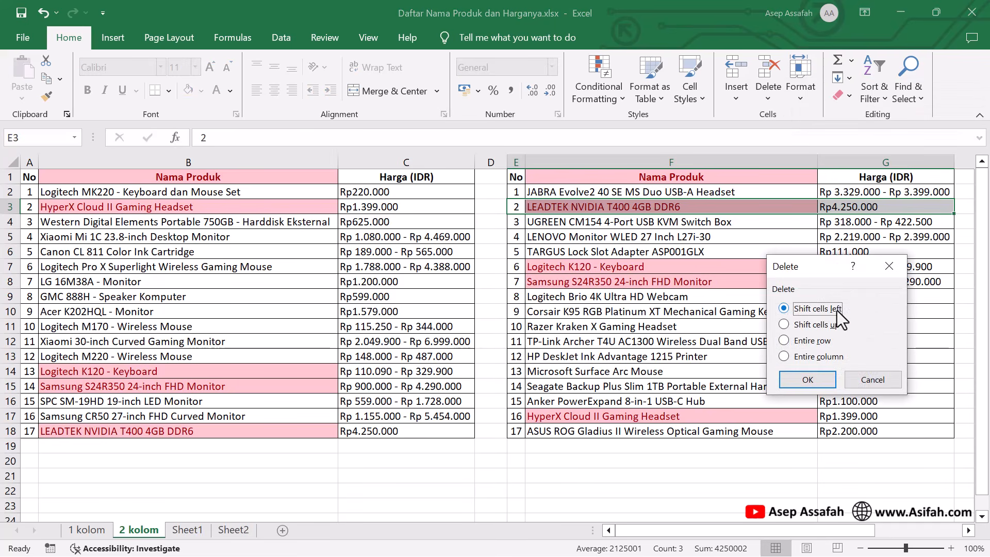
{"action": "left_click", "coordinate": [785, 324]}
{"action": "left_click", "coordinate": [807, 380]}
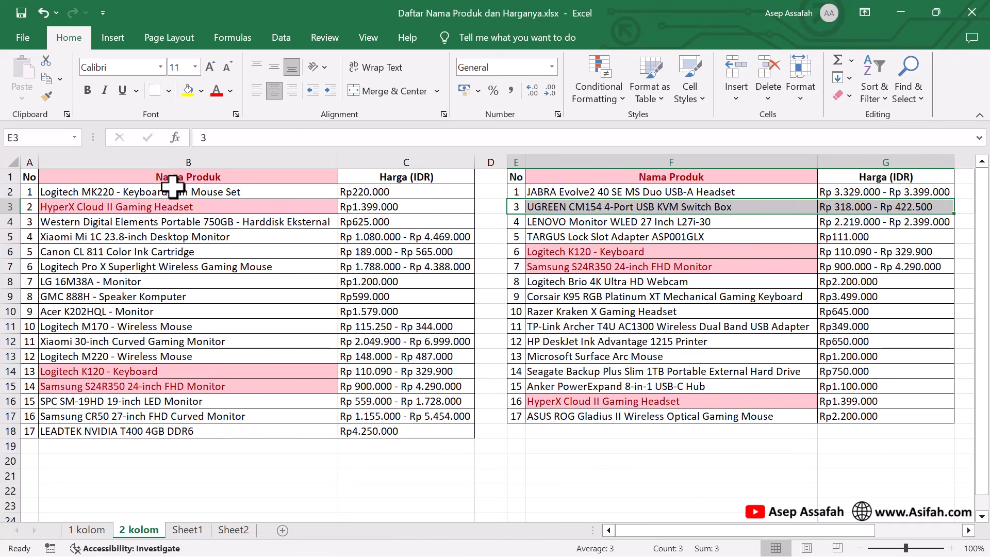
{"action": "left_click", "coordinate": [612, 338]}
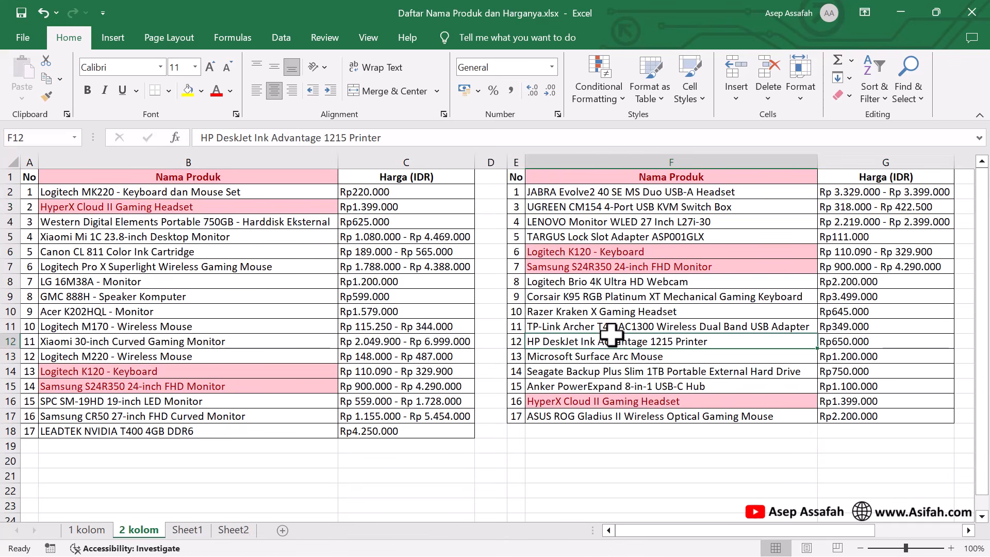
- Delete the Logitech K120 - Keyboard and Samsung S24R350 entries, cells E6:G7, from the second table, shifting the cells up
{"action": "left_click_drag", "start_coordinate": [514, 251], "coordinate": [892, 269]}
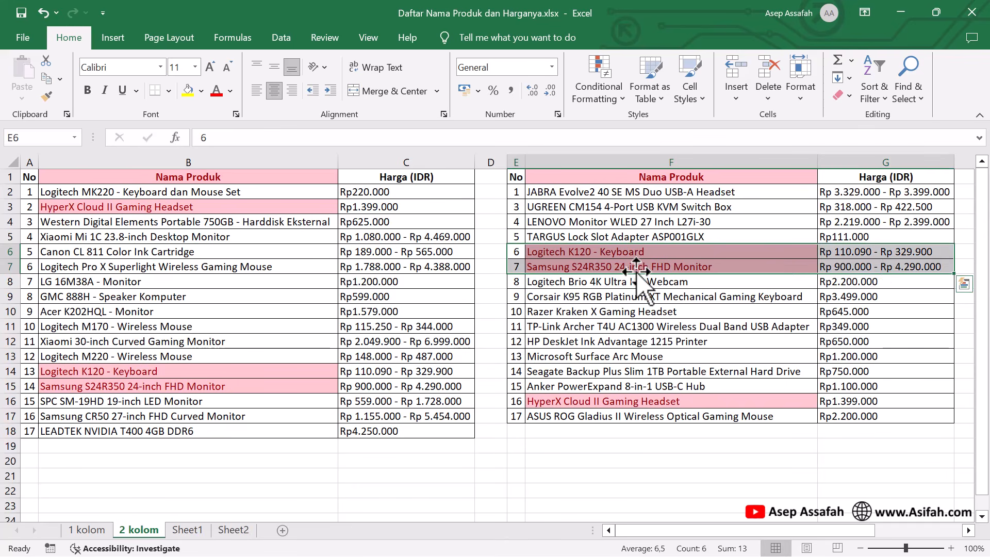
{"action": "right_click", "coordinate": [699, 256]}
{"action": "left_click", "coordinate": [738, 307]}
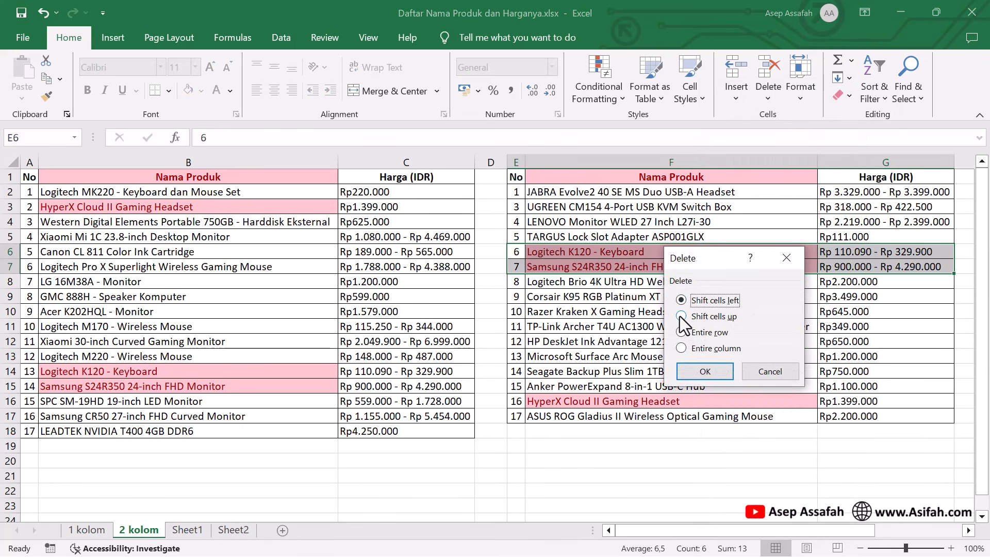
{"action": "left_click", "coordinate": [720, 373]}
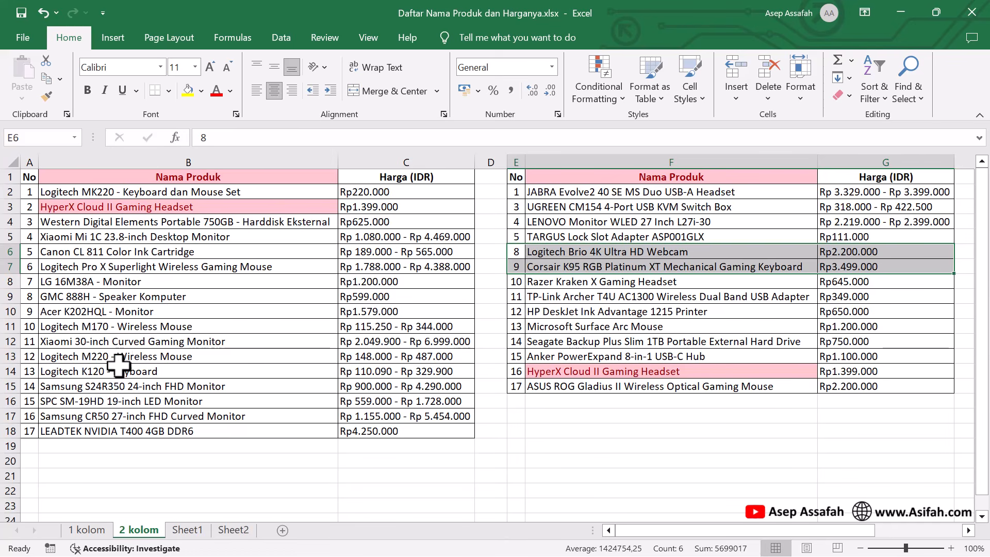
- Delete the HyperX Cloud II Gaming Headset entry, cells E14:G14, from the second table, shifting the cells up
{"action": "left_click", "coordinate": [553, 367]}
{"action": "left_click_drag", "start_coordinate": [515, 370], "coordinate": [885, 370]}
{"action": "right_click", "coordinate": [795, 371]}
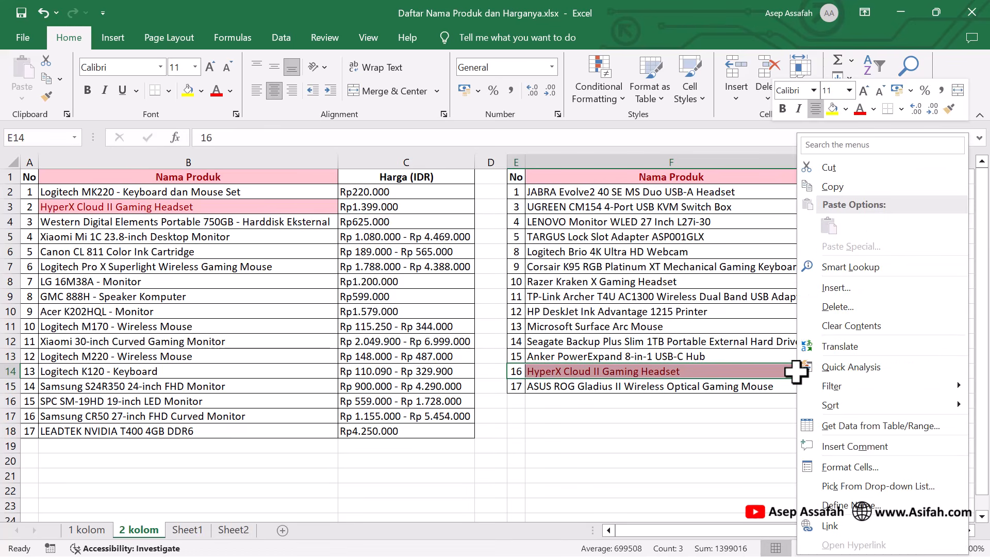
{"action": "left_click", "coordinate": [828, 313]}
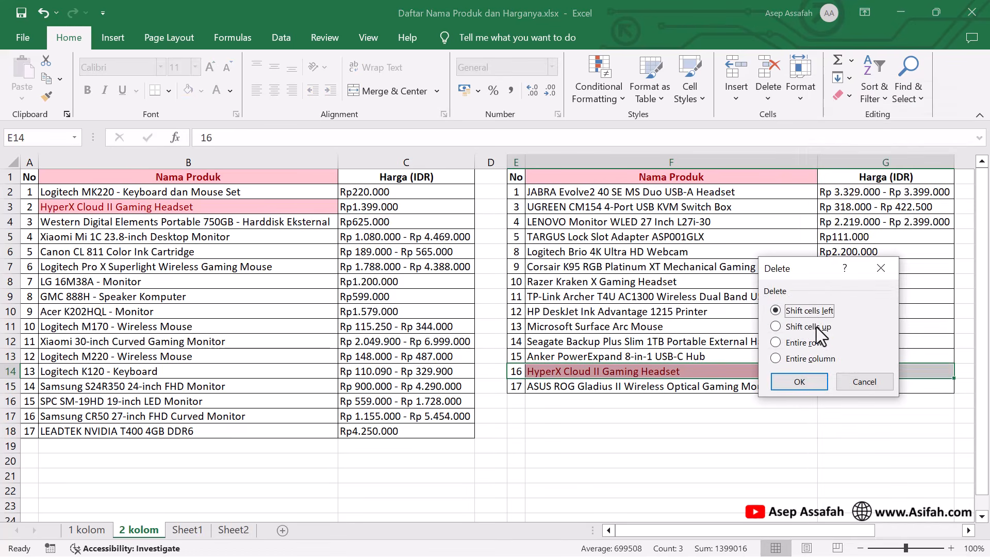
{"action": "left_click", "coordinate": [800, 382]}
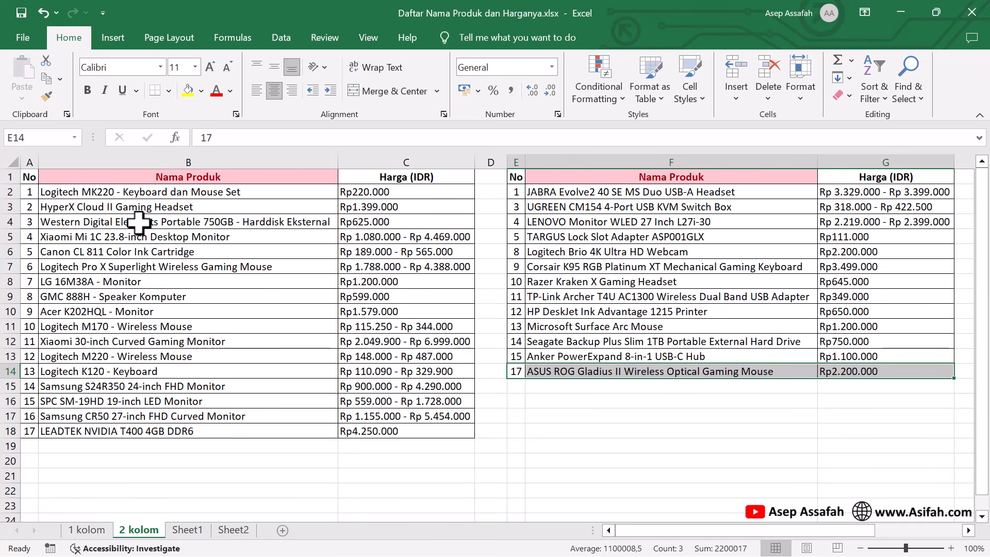
{"action": "left_click", "coordinate": [648, 428]}
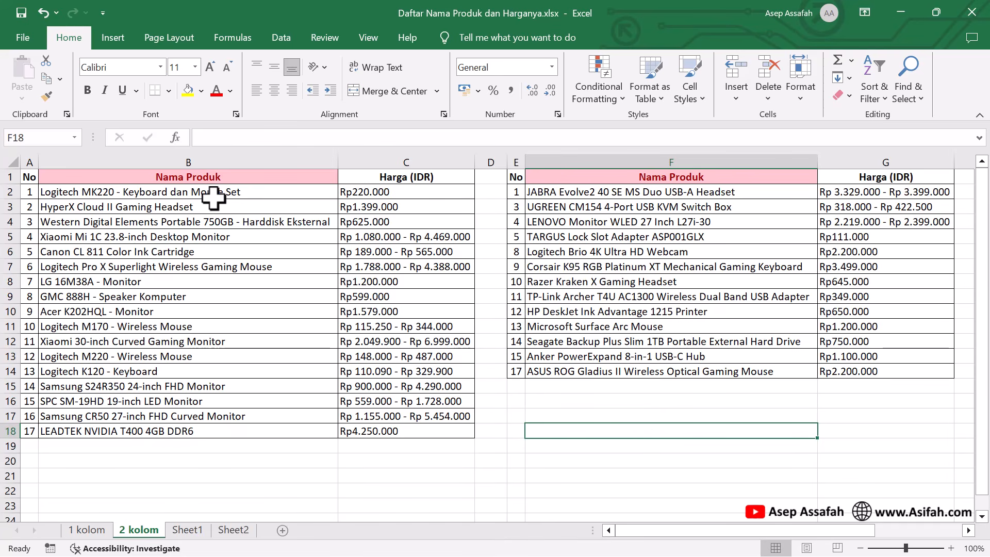
- Clear the conditional formatting rules from the entire 2 kolom sheet
{"action": "left_click", "coordinate": [245, 153]}
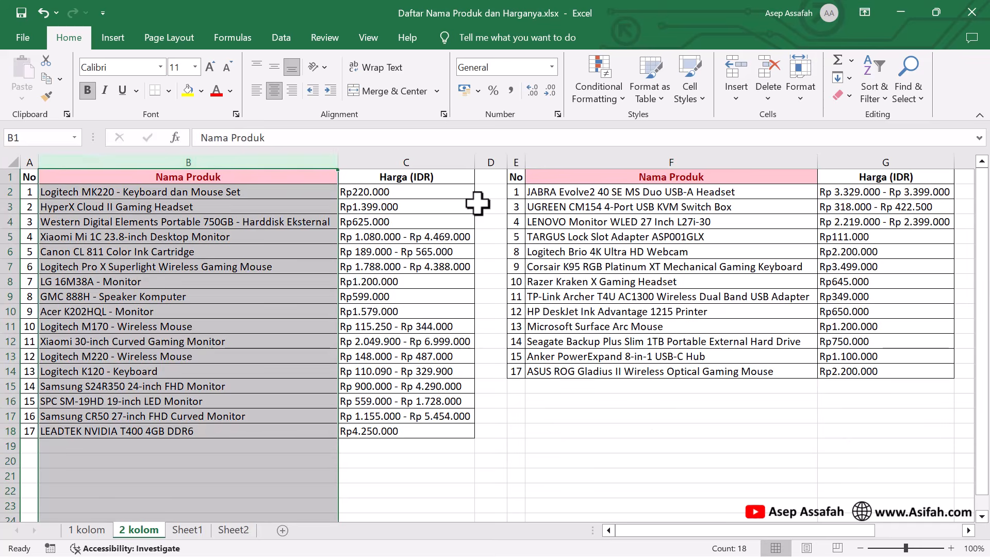
{"action": "left_click", "coordinate": [677, 176]}
{"action": "left_click", "coordinate": [285, 175]}
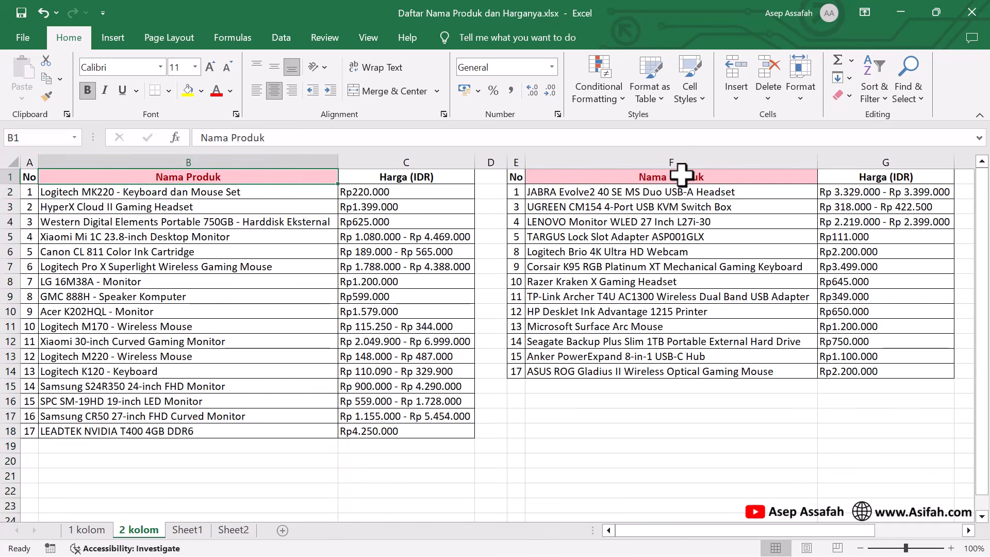
{"action": "left_click", "coordinate": [678, 177]}
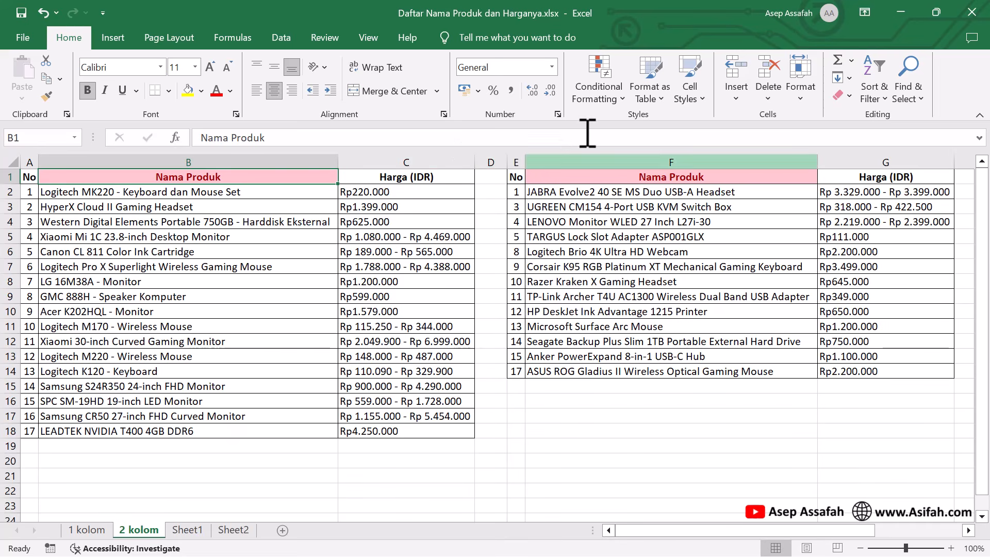
{"action": "left_click", "coordinate": [620, 101]}
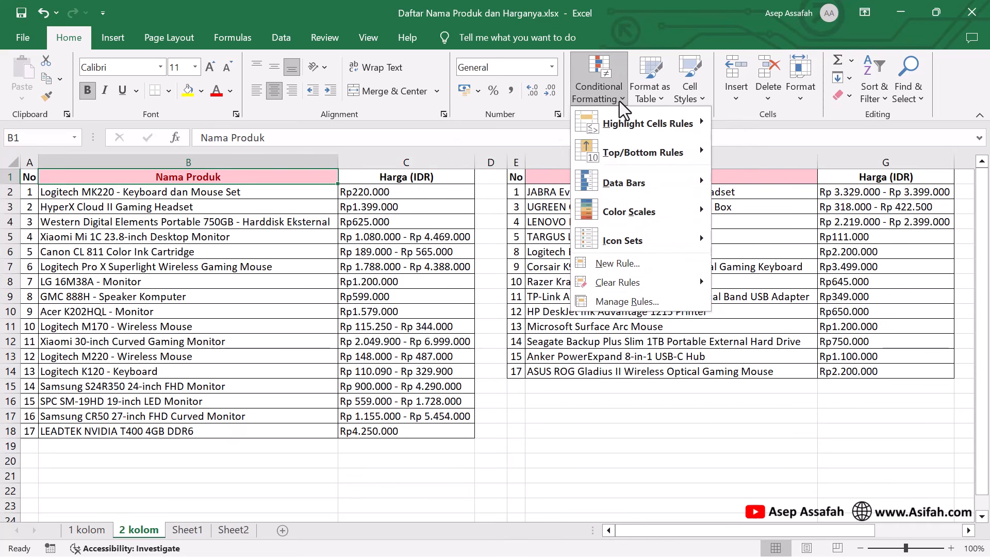
{"action": "mouse_move", "coordinate": [673, 282]}
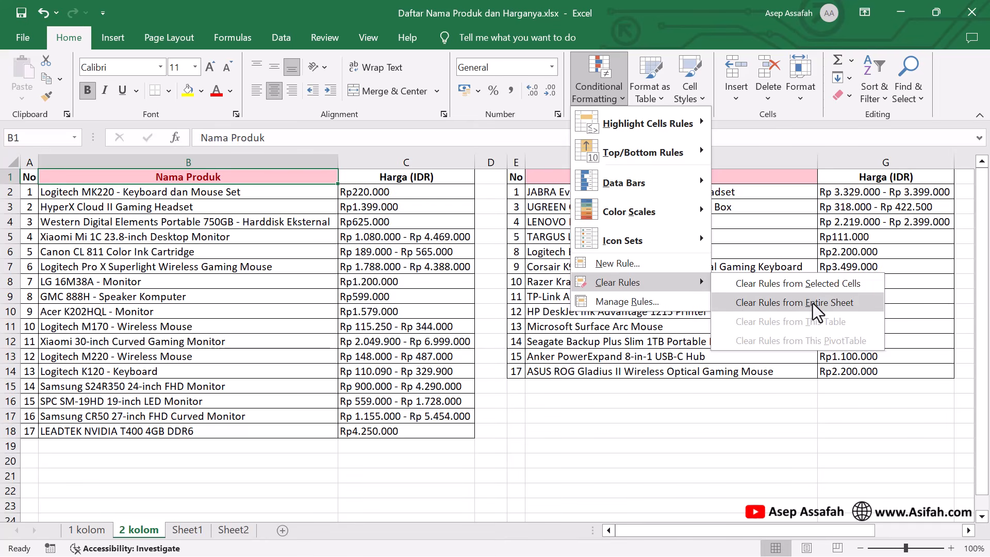
{"action": "left_click", "coordinate": [852, 309]}
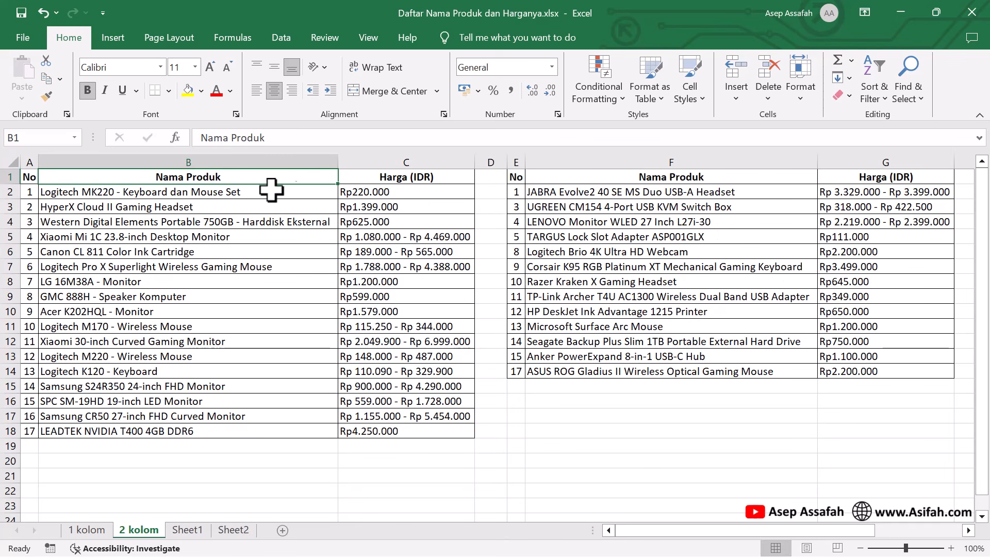
- Renumber the second table's No column consecutively from 1 to 13, keeping 17 as the first table's last number
{"action": "left_click", "coordinate": [516, 207]}
{"action": "type", "text": "2"}
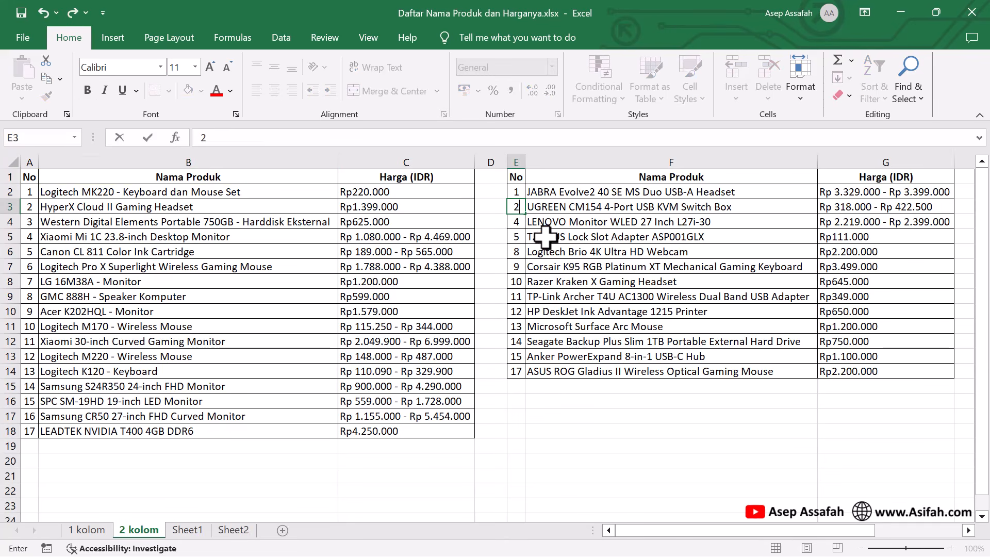
{"action": "key", "text": "Return"}
{"action": "left_click_drag", "start_coordinate": [516, 192], "coordinate": [545, 379]}
{"action": "left_click", "coordinate": [517, 371]}
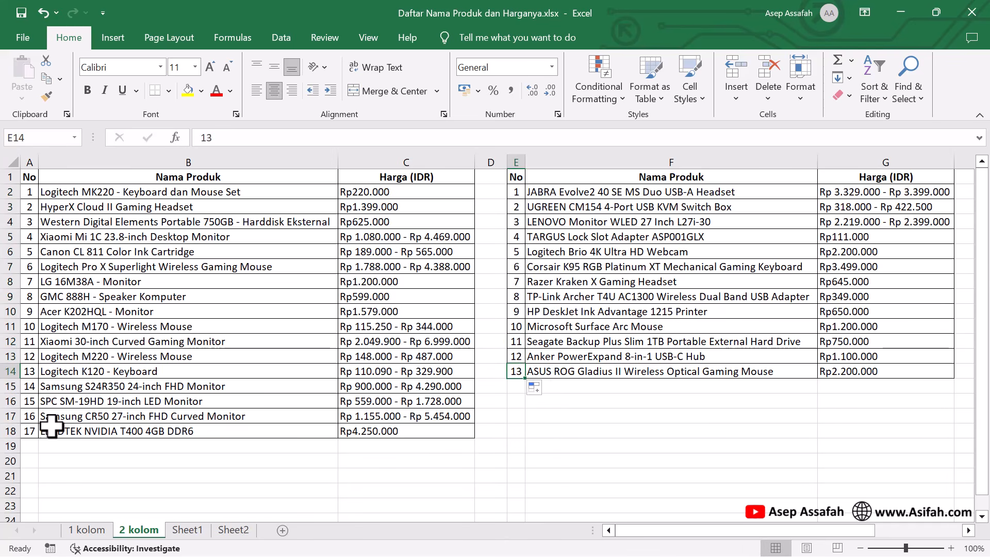
{"action": "left_click", "coordinate": [30, 436]}
{"action": "type", "text": "17"}
{"action": "key", "text": "ctrl+Return"}
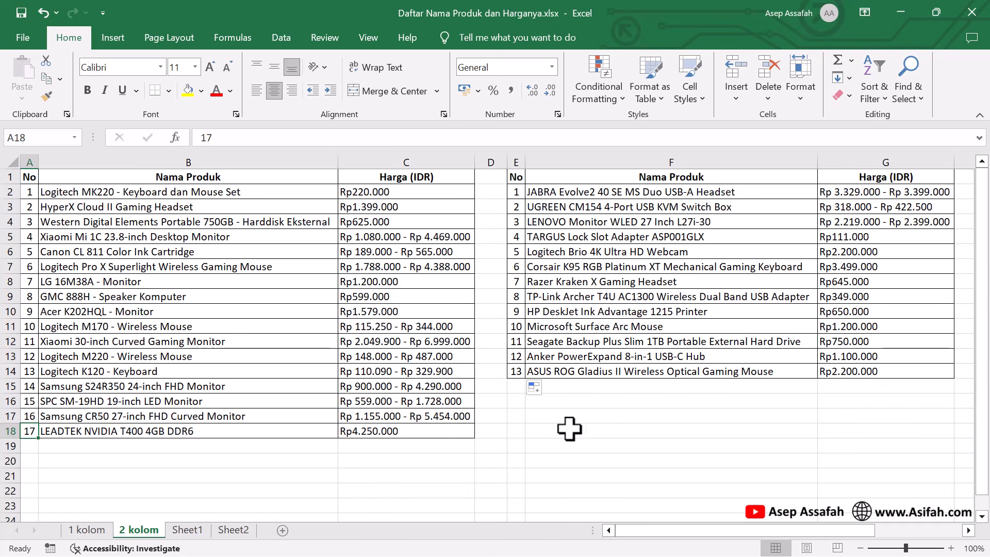
- Examine the Nama Produk and Harga (IDR) lists on Sheet1 and Sheet2
{"action": "left_click", "coordinate": [198, 533]}
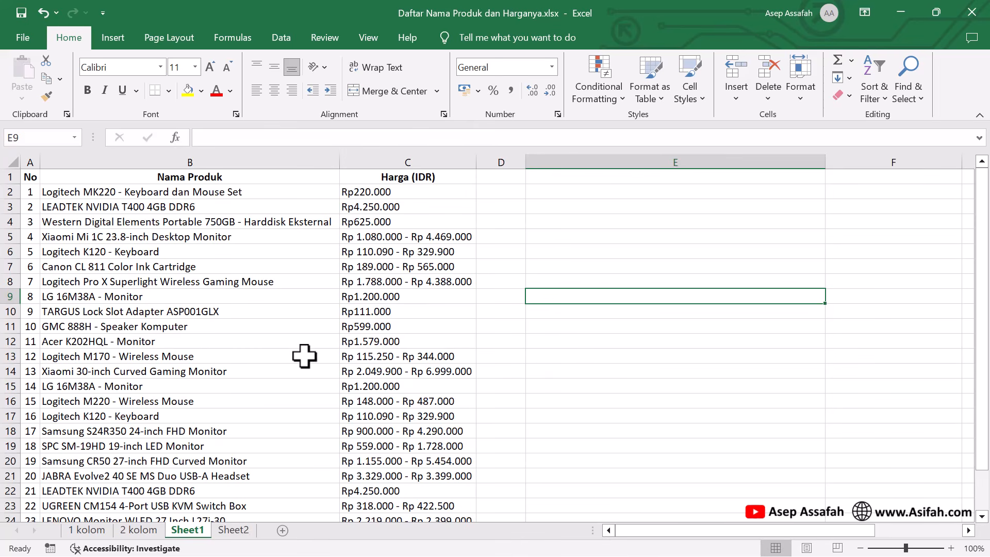
{"action": "scroll", "coordinate": [305, 356], "scroll_direction": "down", "scroll_amount": 2}
{"action": "left_click", "coordinate": [229, 533]}
{"action": "left_click", "coordinate": [201, 532]}
{"action": "scroll", "coordinate": [433, 374], "scroll_direction": "up", "scroll_amount": 2}
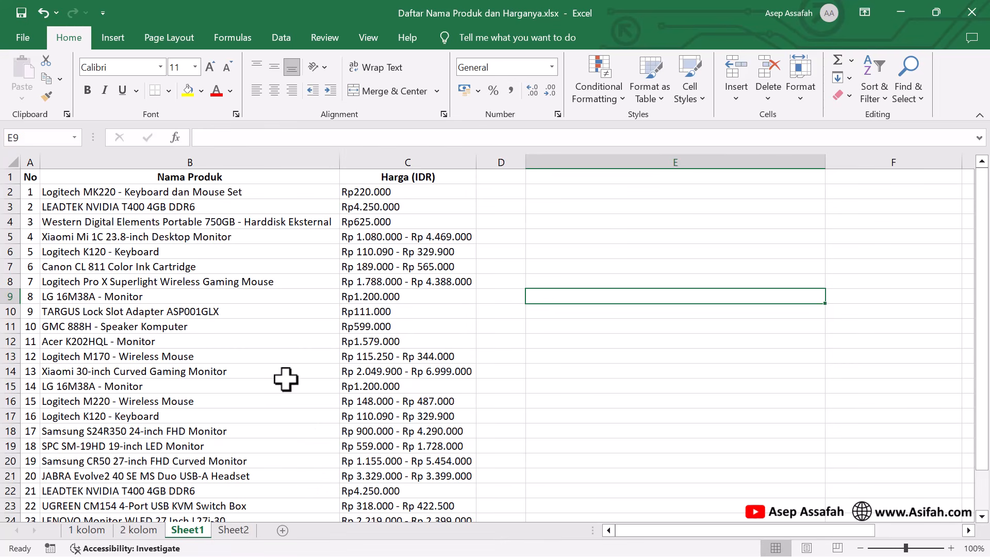
{"action": "left_click", "coordinate": [234, 530]}
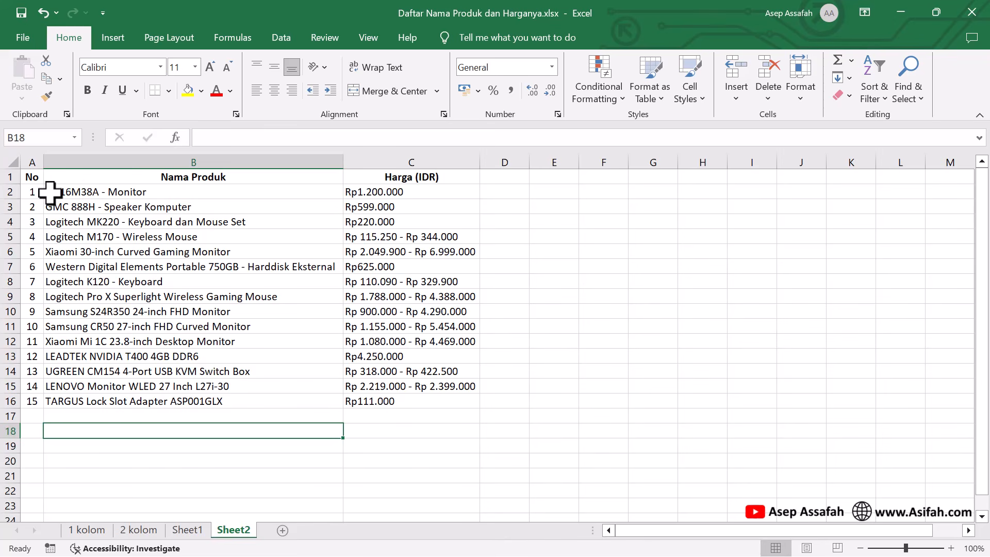
{"action": "left_click_drag", "start_coordinate": [52, 191], "coordinate": [408, 396]}
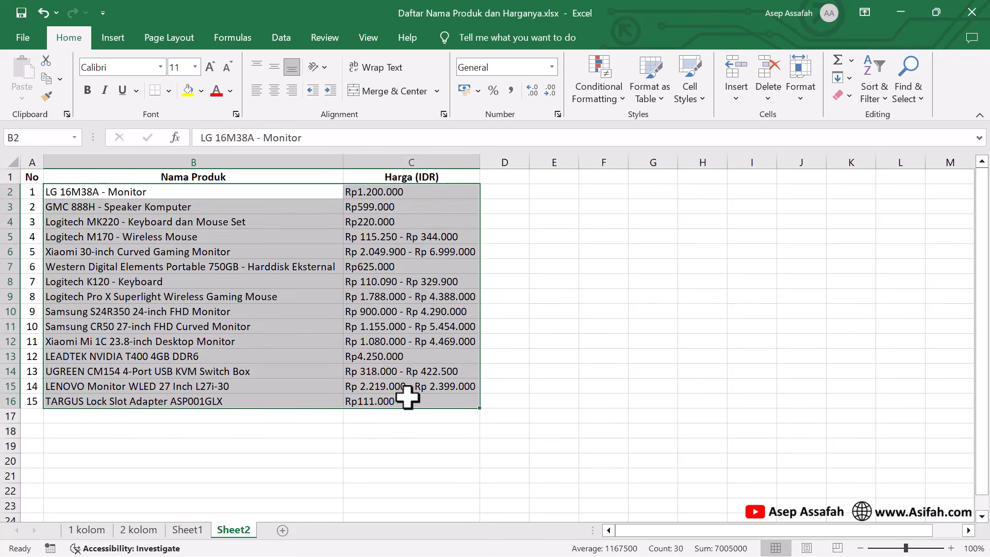
- Compare the full product list on Sheet1 with the products listed on Sheet2
{"action": "left_click", "coordinate": [187, 530]}
{"action": "scroll", "coordinate": [172, 354], "scroll_direction": "down", "scroll_amount": 5}
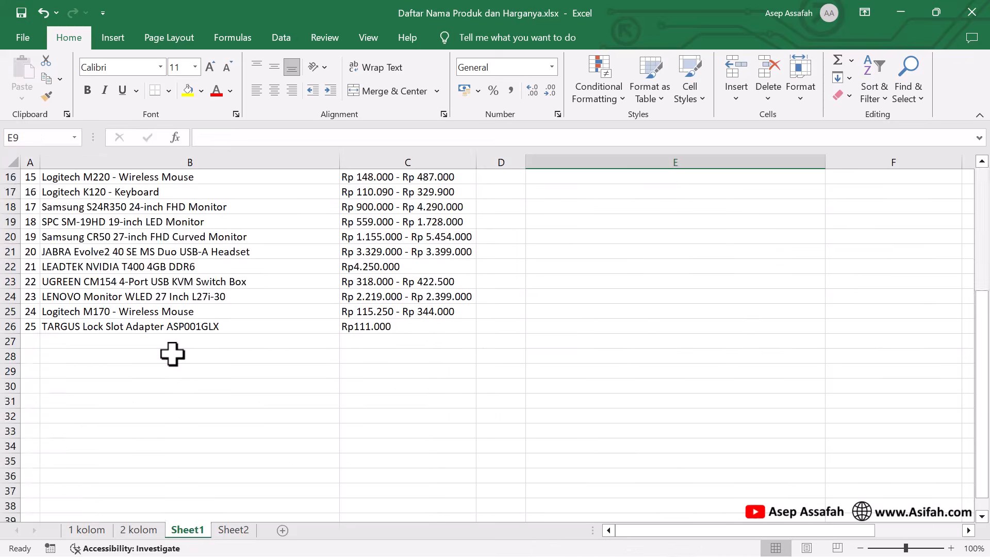
{"action": "left_click", "coordinate": [28, 340]}
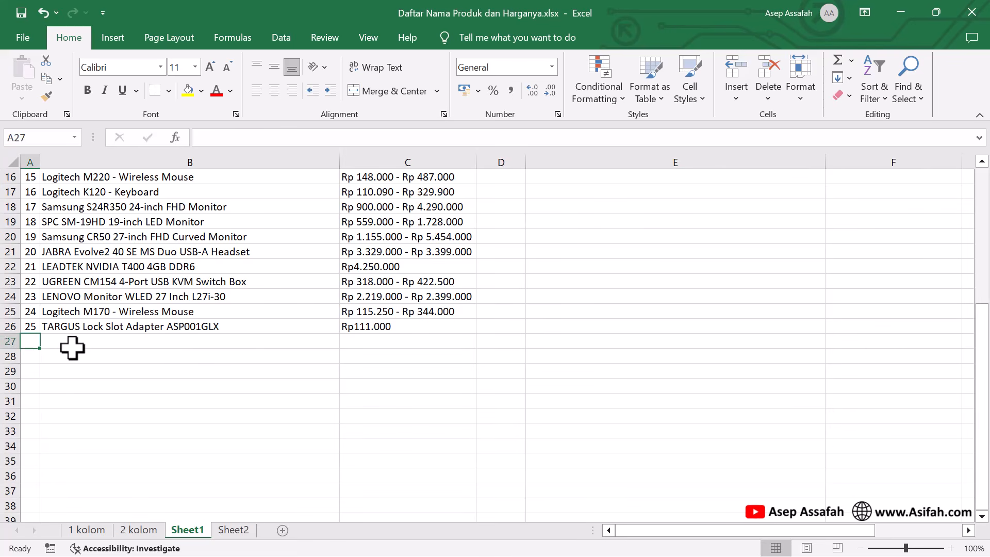
{"action": "scroll", "coordinate": [335, 346], "scroll_direction": "up", "scroll_amount": 5}
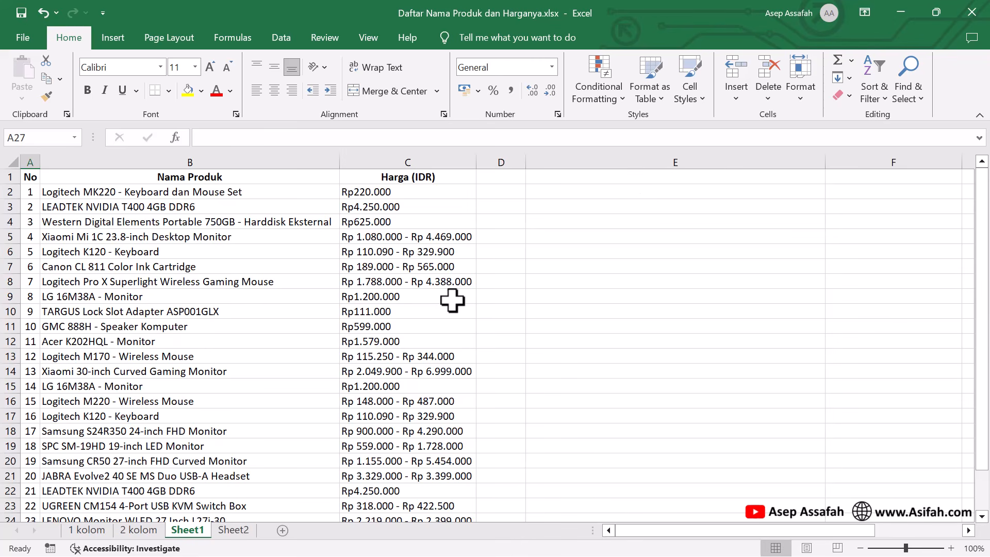
{"action": "scroll", "coordinate": [452, 299], "scroll_direction": "down", "scroll_amount": 3}
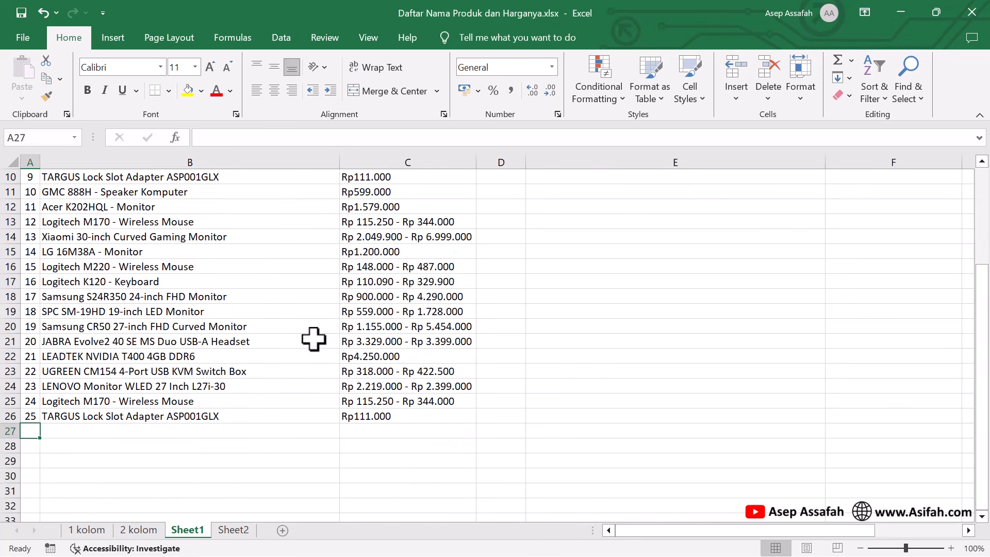
{"action": "scroll", "coordinate": [313, 339], "scroll_direction": "up", "scroll_amount": 3}
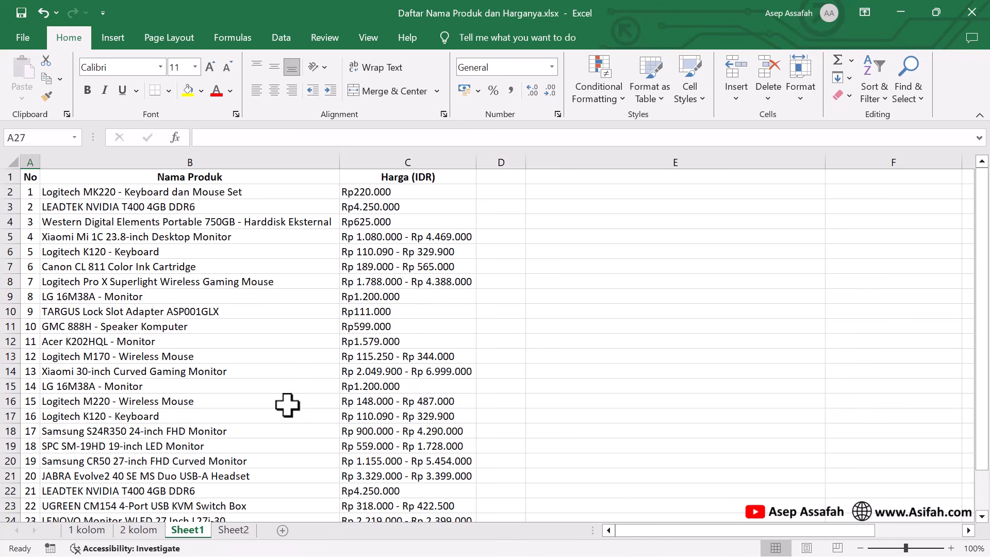
{"action": "scroll", "coordinate": [287, 402], "scroll_direction": "down", "scroll_amount": 3}
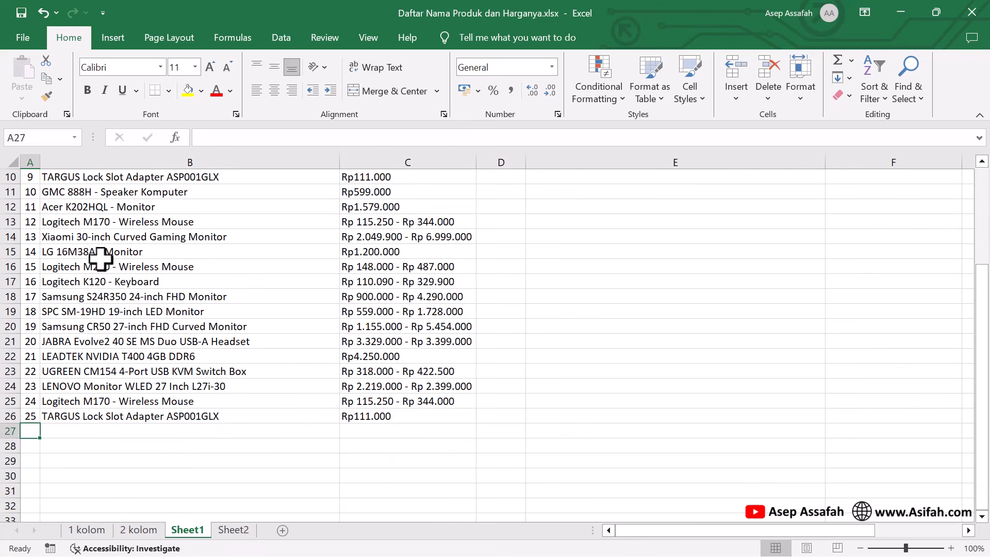
{"action": "left_click", "coordinate": [234, 530]}
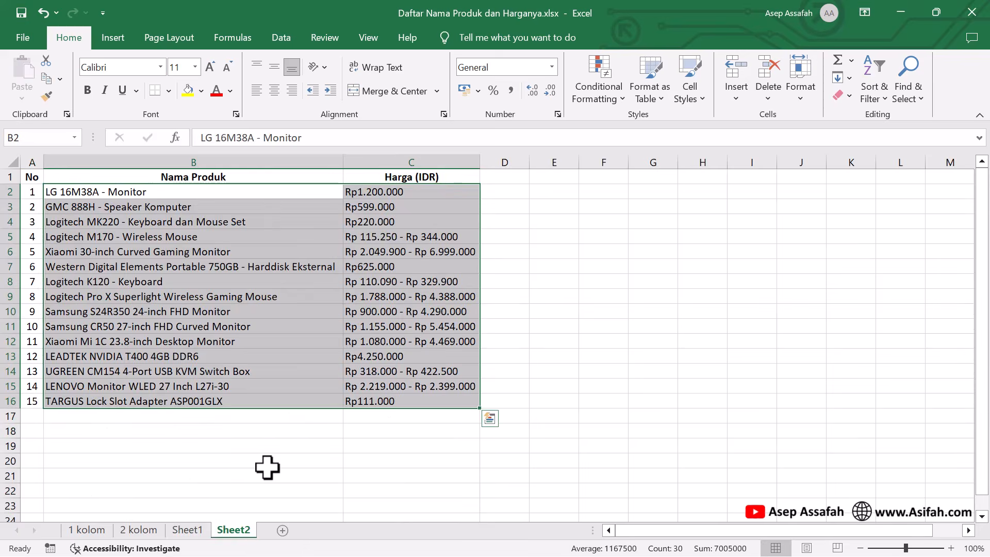
{"action": "left_click", "coordinate": [261, 462]}
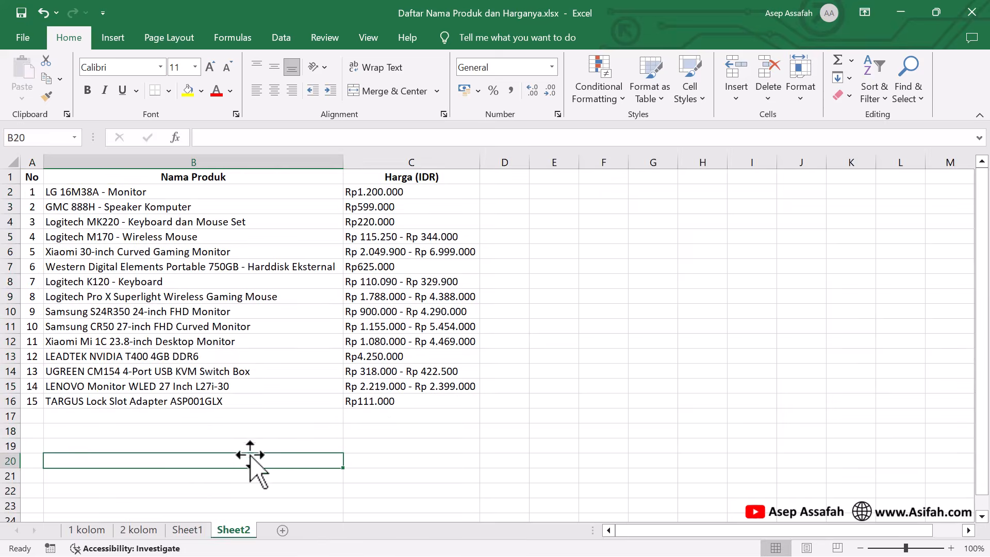
{"action": "left_click", "coordinate": [193, 533]}
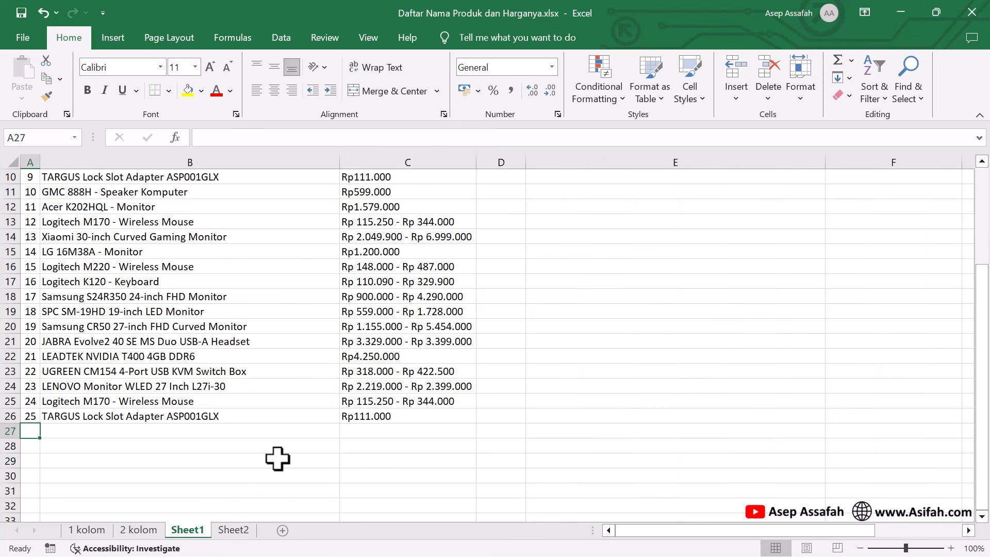
{"action": "scroll", "coordinate": [278, 458], "scroll_direction": "up", "scroll_amount": 3}
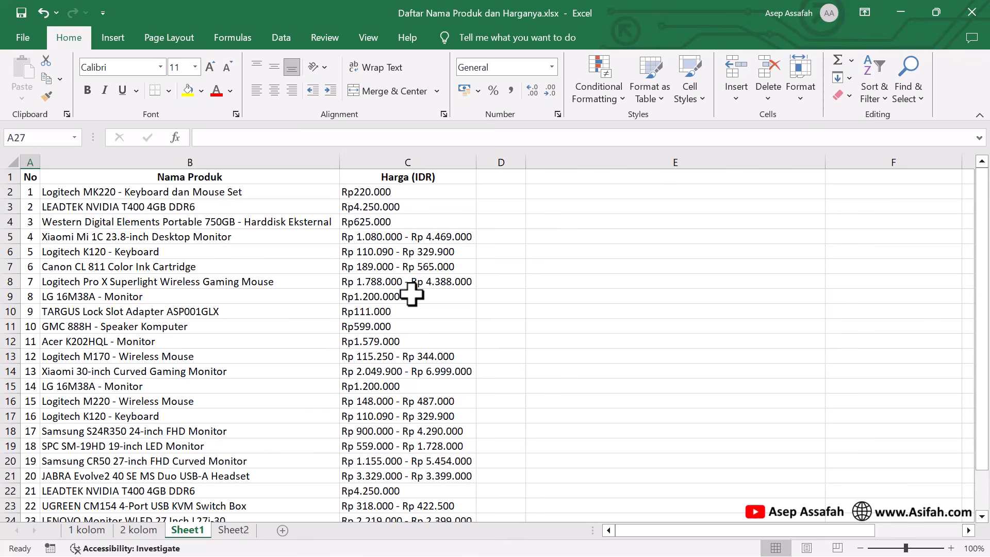
- Highlight the duplicate product names in Sheet1's Nama Produk column with light red fill and dark red text
{"action": "scroll", "coordinate": [310, 271], "scroll_direction": "down", "scroll_amount": 1}
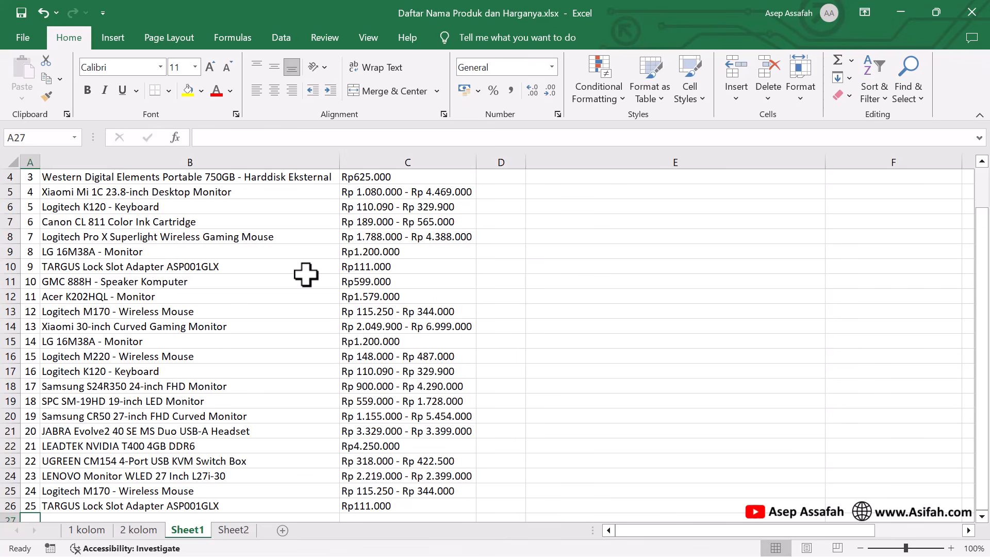
{"action": "scroll", "coordinate": [306, 273], "scroll_direction": "down", "scroll_amount": 2}
{"action": "scroll", "coordinate": [306, 273], "scroll_direction": "up", "scroll_amount": 3}
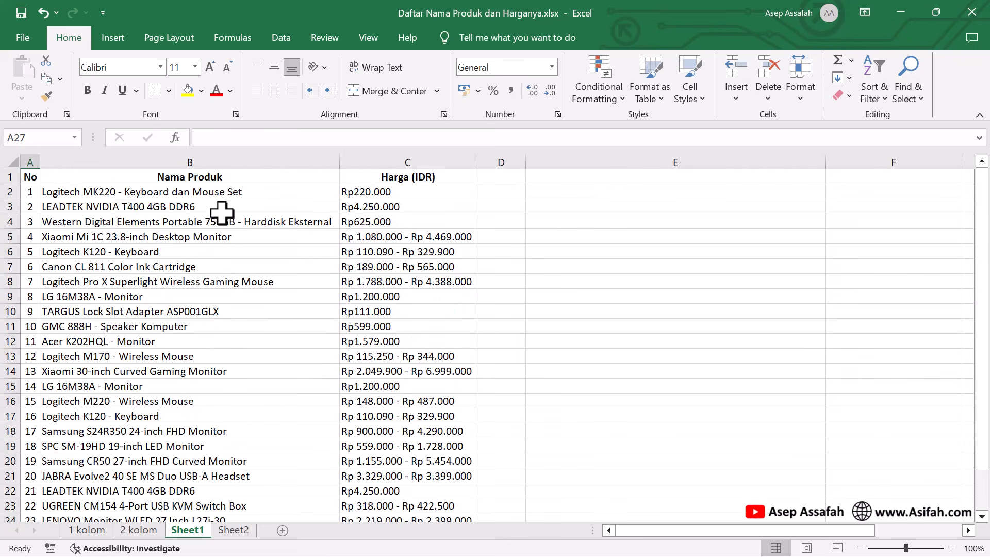
{"action": "left_click", "coordinate": [228, 155]}
{"action": "left_click", "coordinate": [602, 98]}
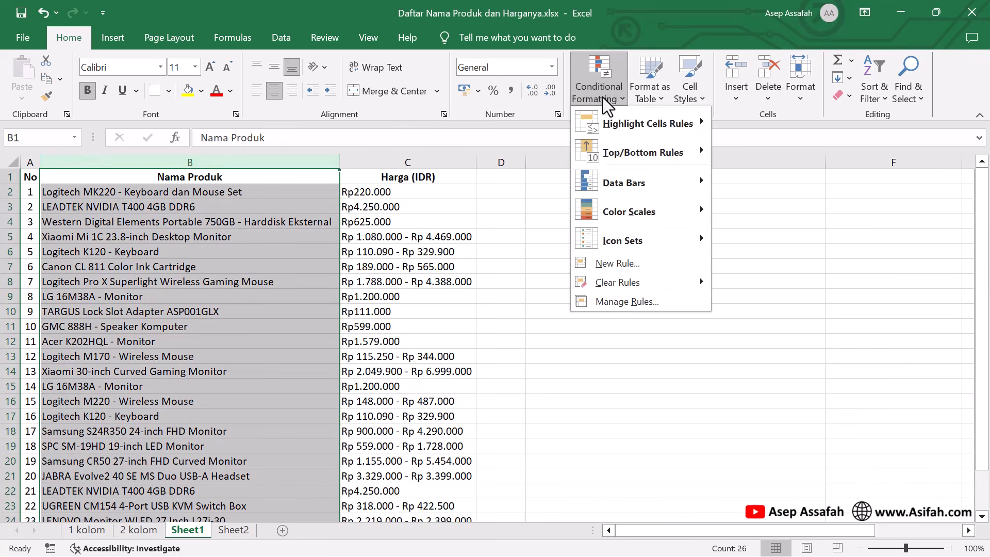
{"action": "mouse_move", "coordinate": [686, 131]}
{"action": "left_click", "coordinate": [759, 290]}
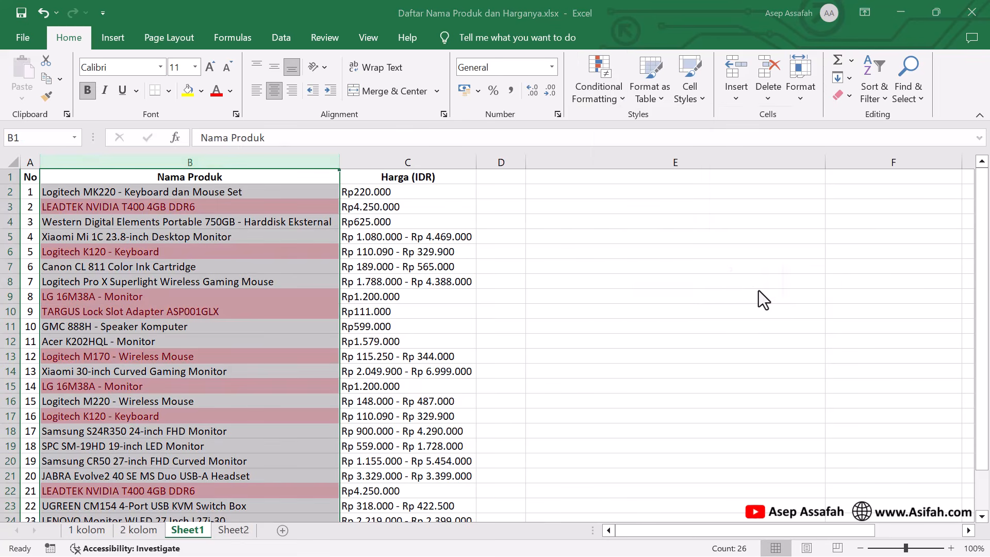
{"action": "left_click", "coordinate": [687, 343]}
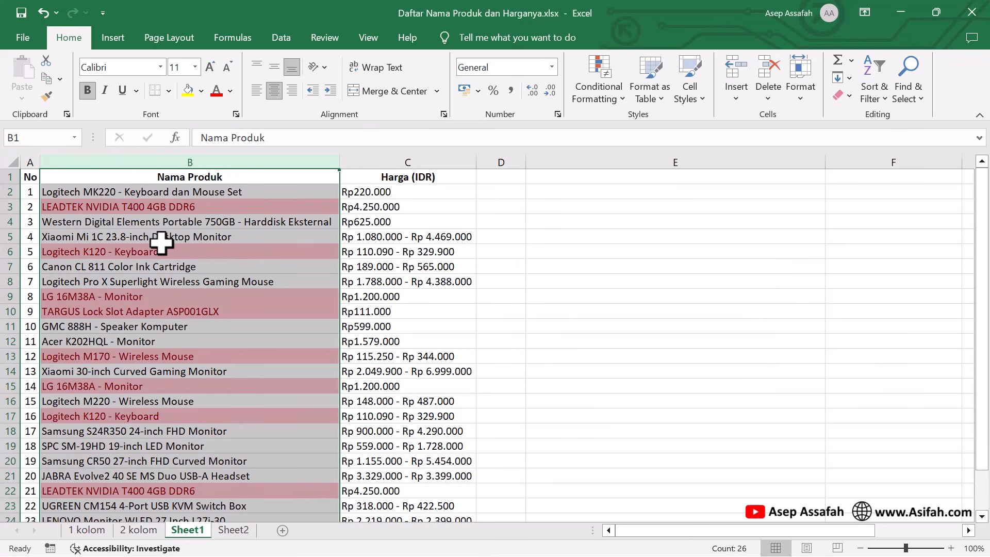
{"action": "left_click", "coordinate": [192, 209]}
{"action": "scroll", "coordinate": [293, 227], "scroll_direction": "down", "scroll_amount": 4}
{"action": "scroll", "coordinate": [293, 229], "scroll_direction": "up", "scroll_amount": 4}
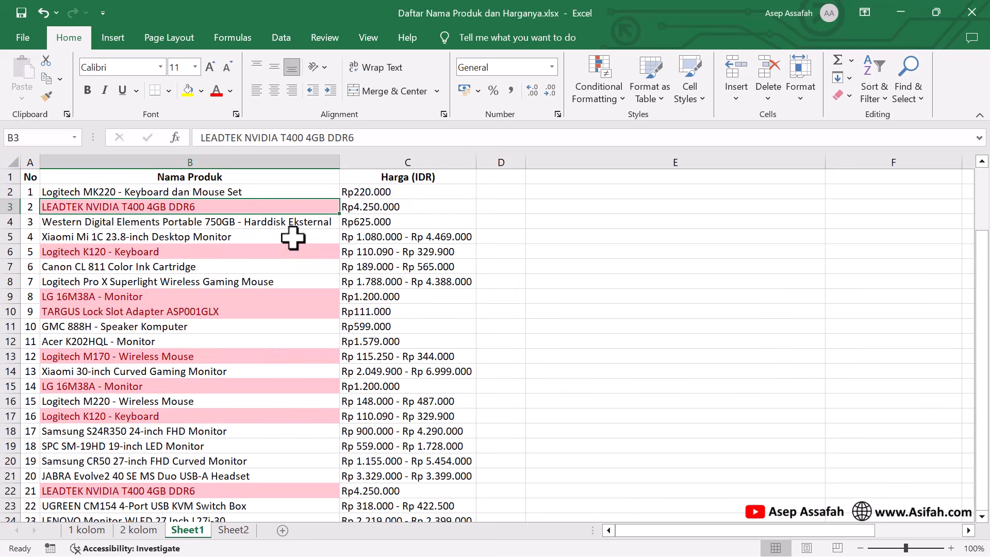
- Remove Sheet1's duplicate rows, expanding the selection to the whole table and comparing only the Nama Produk column
{"action": "left_click", "coordinate": [234, 154]}
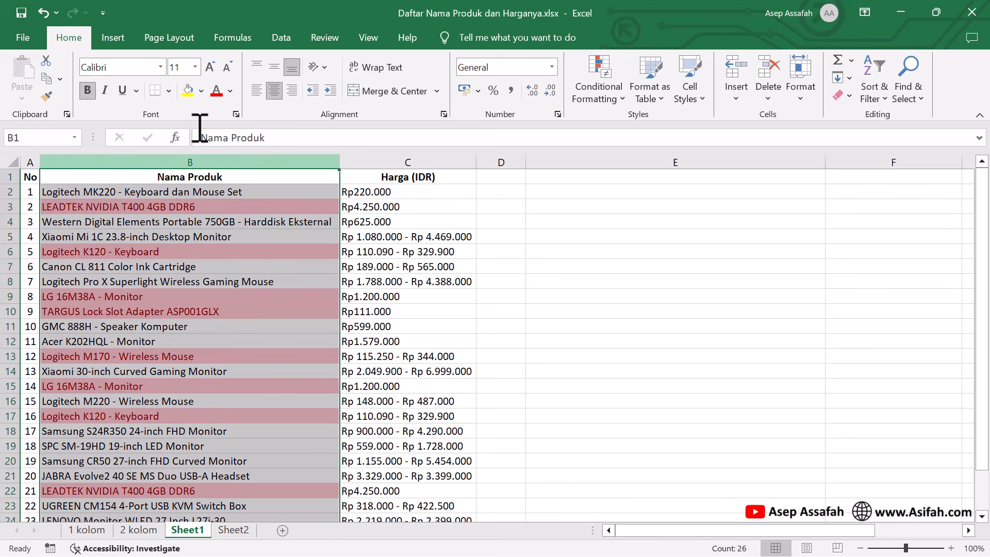
{"action": "left_click", "coordinate": [282, 41]}
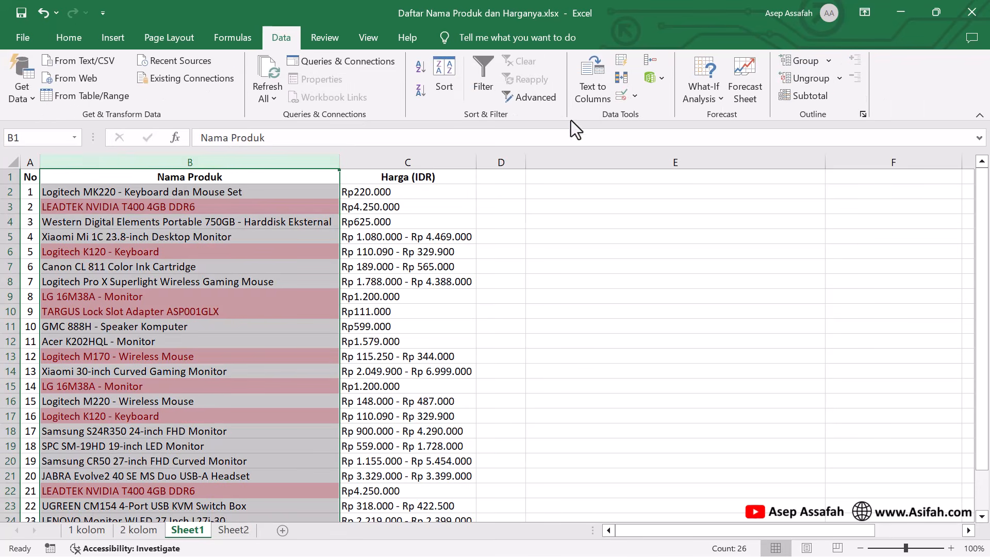
{"action": "left_click", "coordinate": [616, 75]}
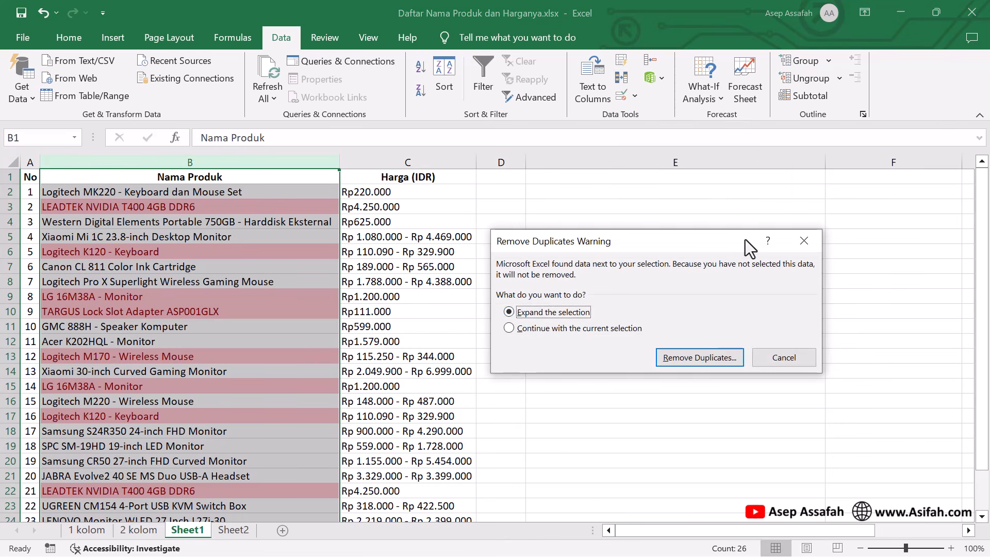
{"action": "left_click", "coordinate": [707, 358]}
{"action": "left_click", "coordinate": [632, 278]}
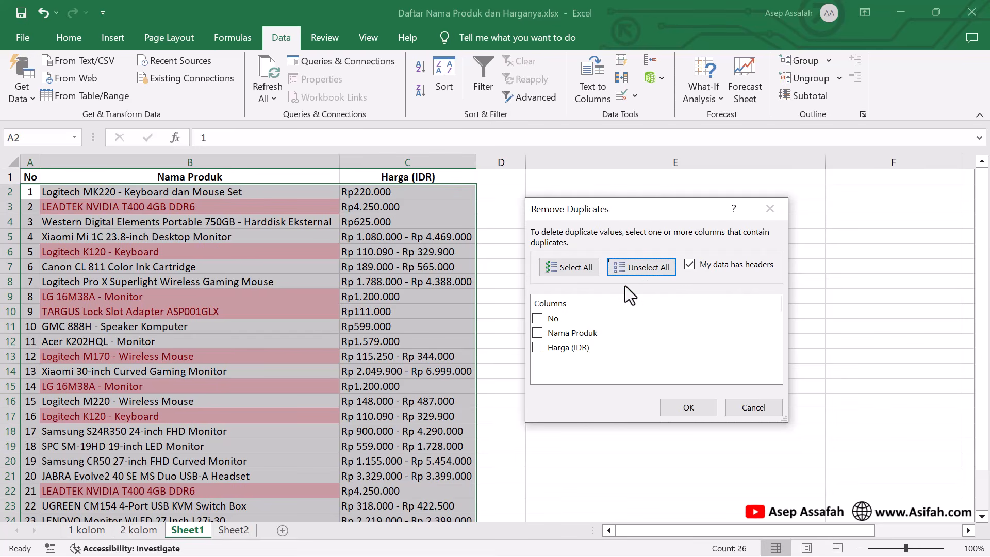
{"action": "left_click", "coordinate": [537, 334]}
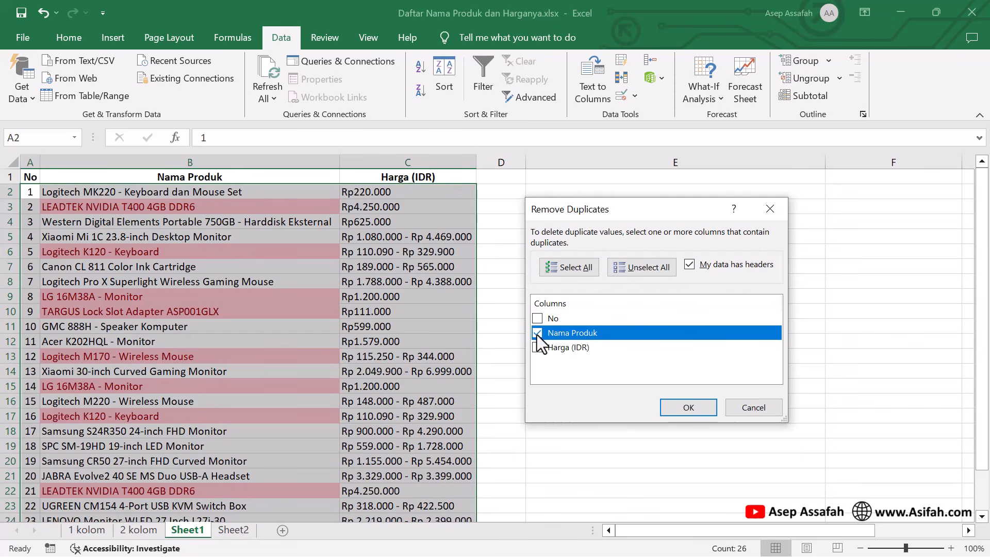
{"action": "left_click", "coordinate": [685, 407]}
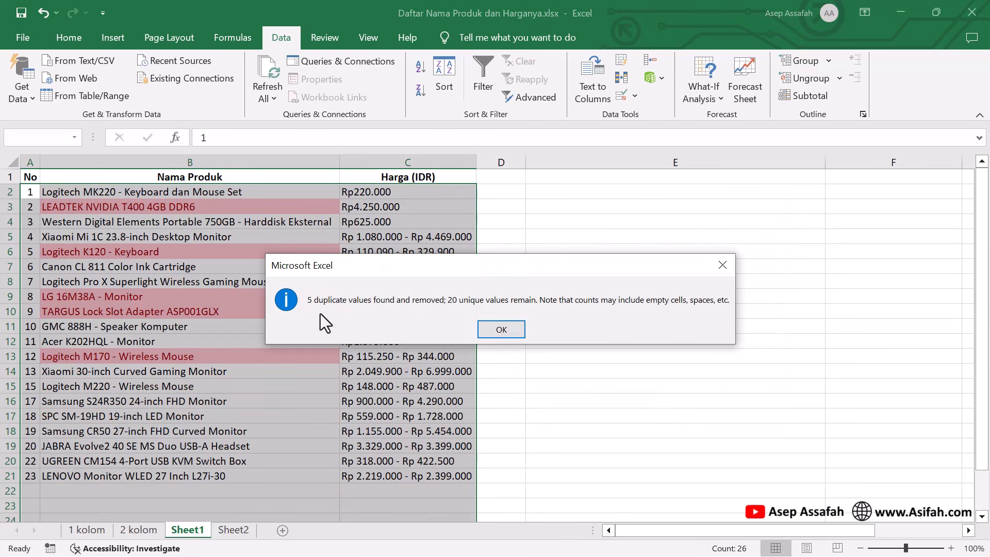
{"action": "left_click", "coordinate": [515, 333]}
{"action": "left_click", "coordinate": [553, 338]}
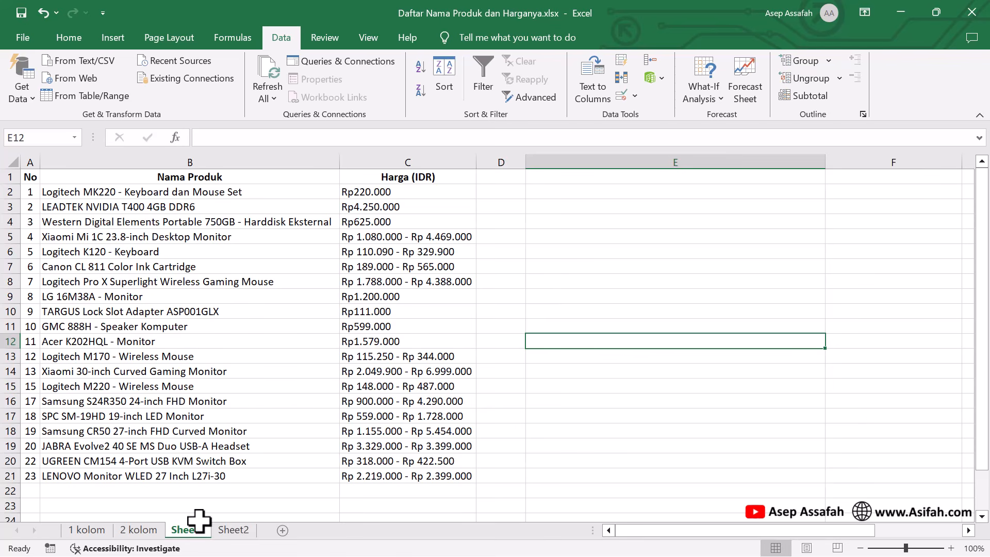
- Apply duplicate-value highlighting to the Nama Produk column on Sheet2
{"action": "left_click", "coordinate": [238, 531]}
{"action": "left_click", "coordinate": [236, 162]}
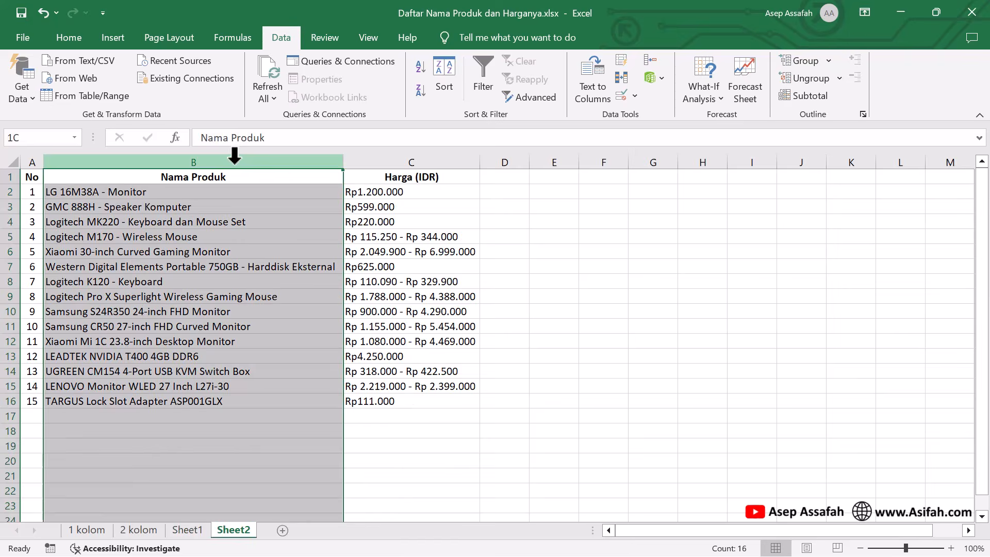
{"action": "left_click", "coordinate": [82, 42]}
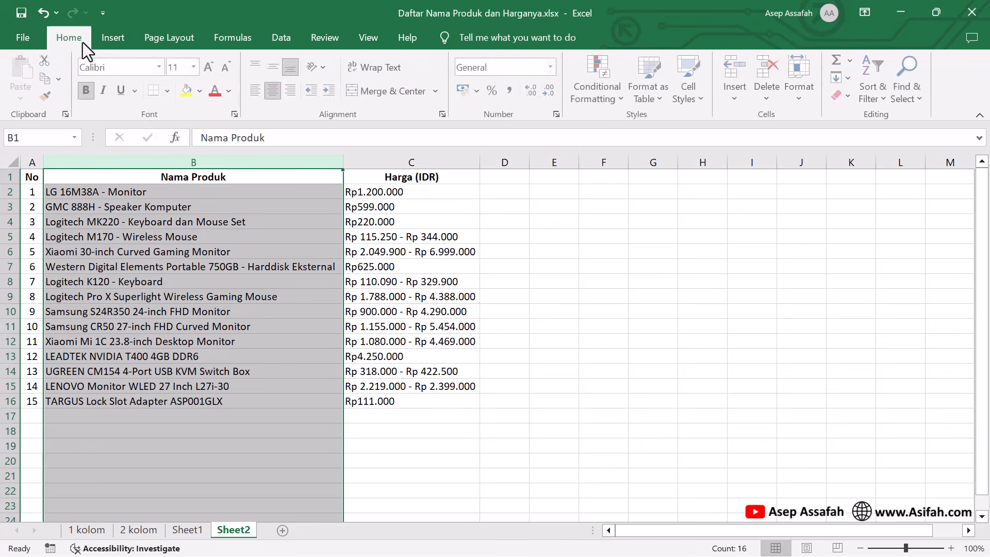
{"action": "left_click", "coordinate": [624, 97]}
{"action": "mouse_move", "coordinate": [653, 119]}
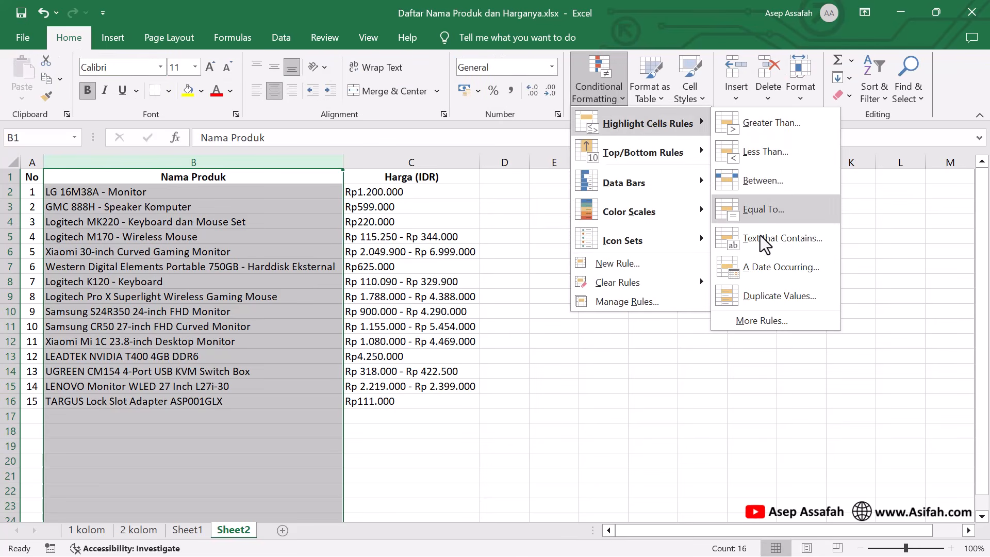
{"action": "left_click", "coordinate": [760, 297]}
{"action": "left_click", "coordinate": [688, 347]}
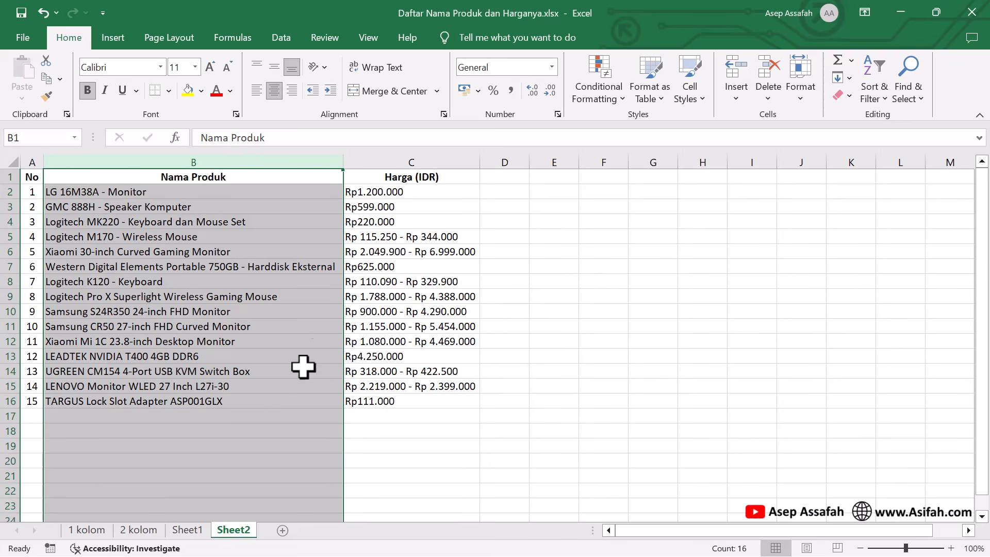
{"action": "left_click", "coordinate": [277, 428]}
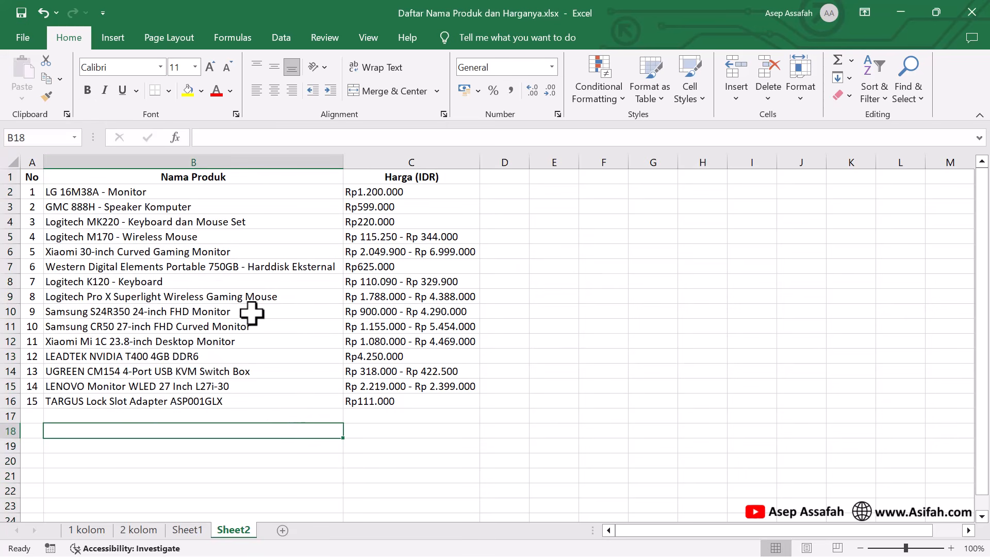
- Add the header Keterangan in D1 on Sheet1 and fit column D's width to it
{"action": "left_click", "coordinate": [188, 530]}
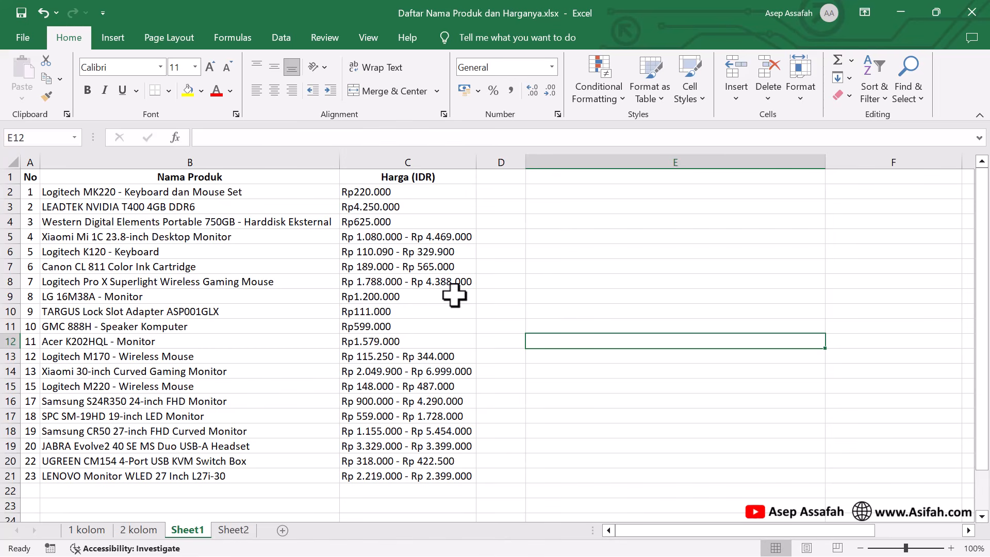
{"action": "left_click", "coordinate": [510, 178]}
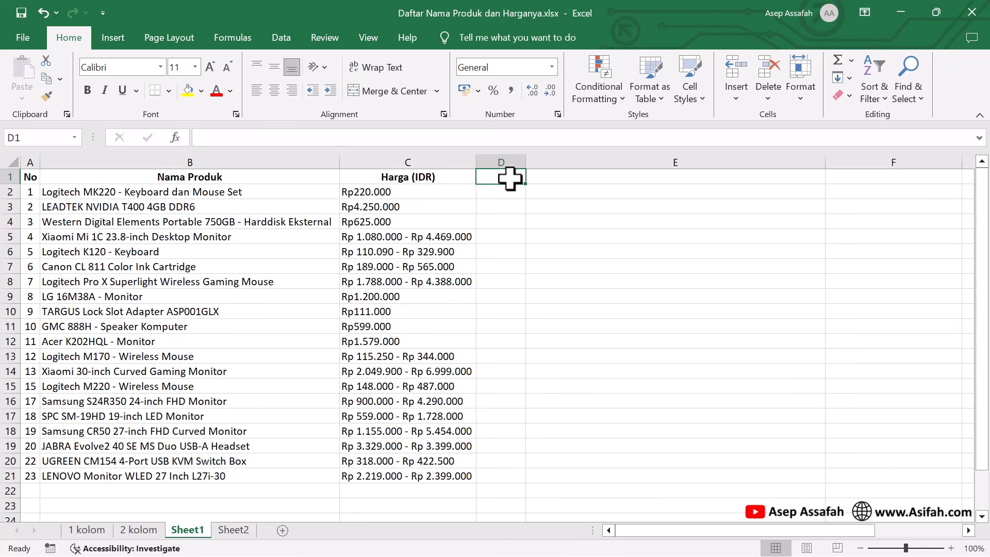
{"action": "type", "text": "Keterangan"}
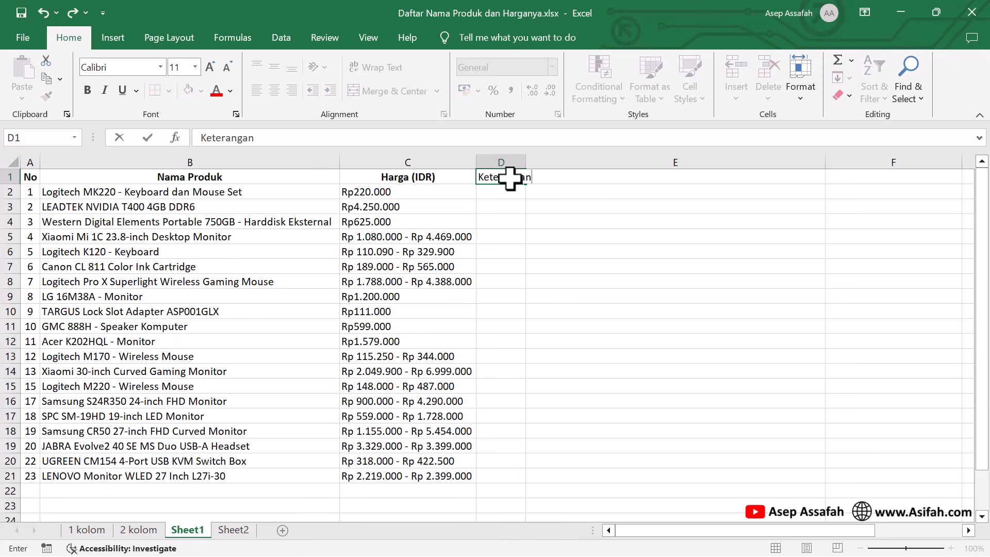
{"action": "key", "text": "Return"}
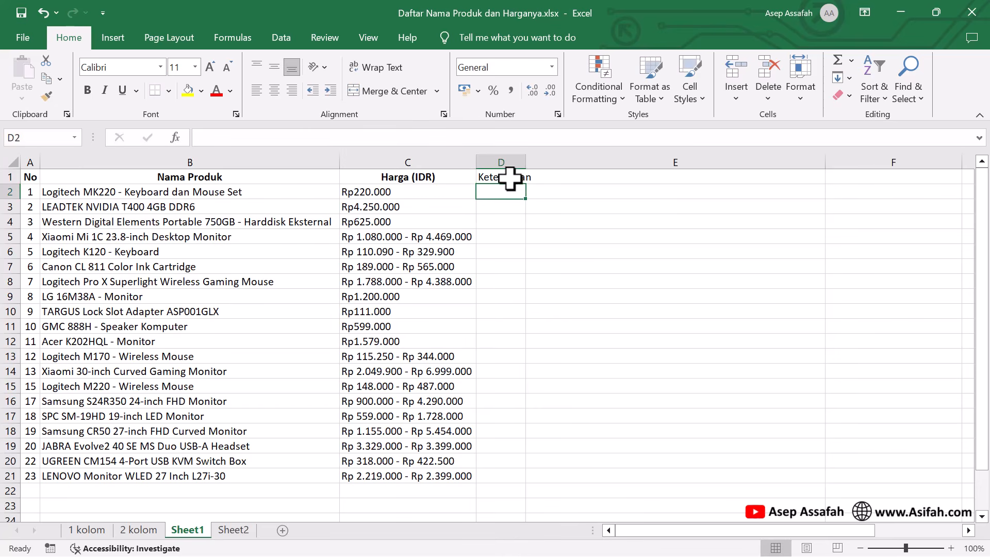
{"action": "double_click", "coordinate": [526, 155]}
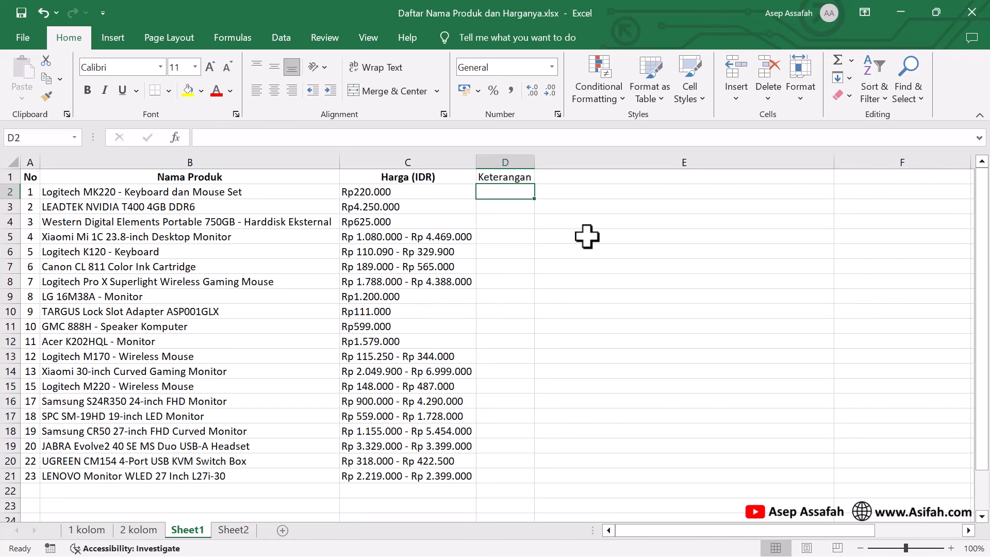
- Begin a formula in D2 that nests MATCH inside ISERROR inside IF: =if(iserror(match(
{"action": "type", "text": "="}
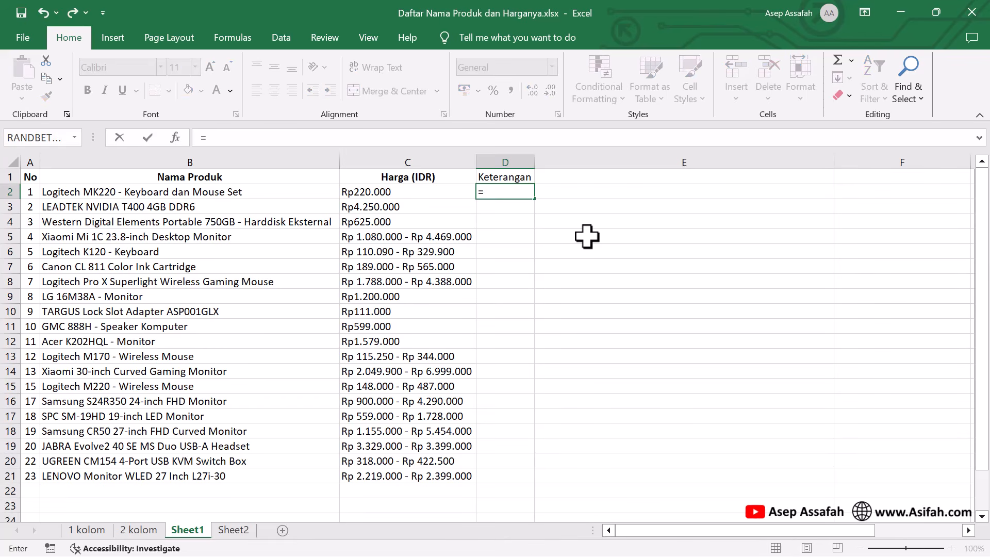
{"action": "type", "text": "if"}
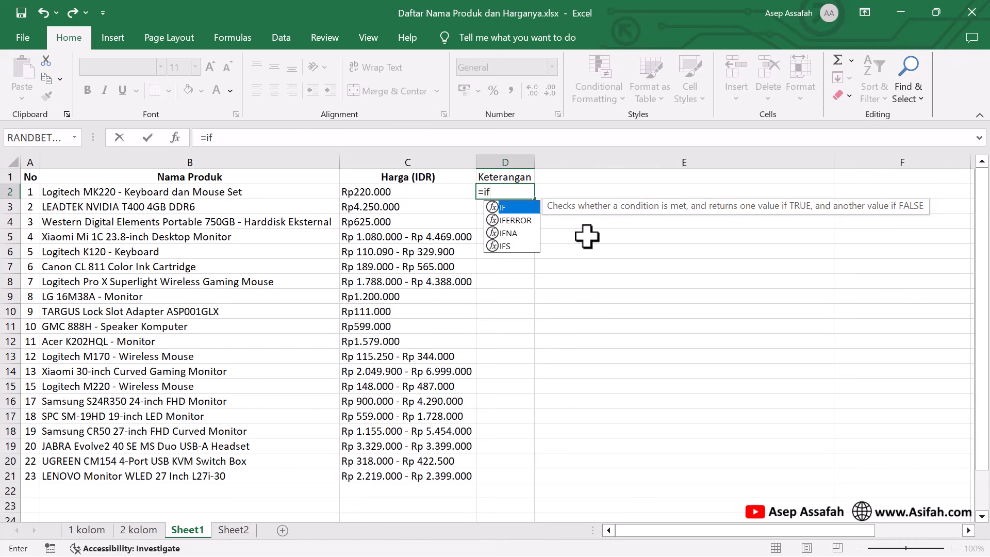
{"action": "type", "text": "("}
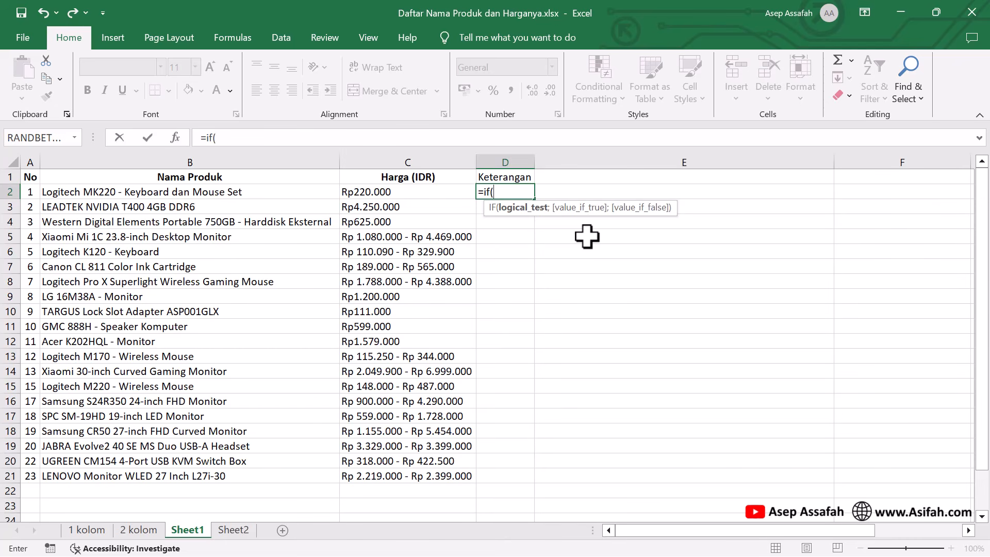
{"action": "type", "text": "ise"}
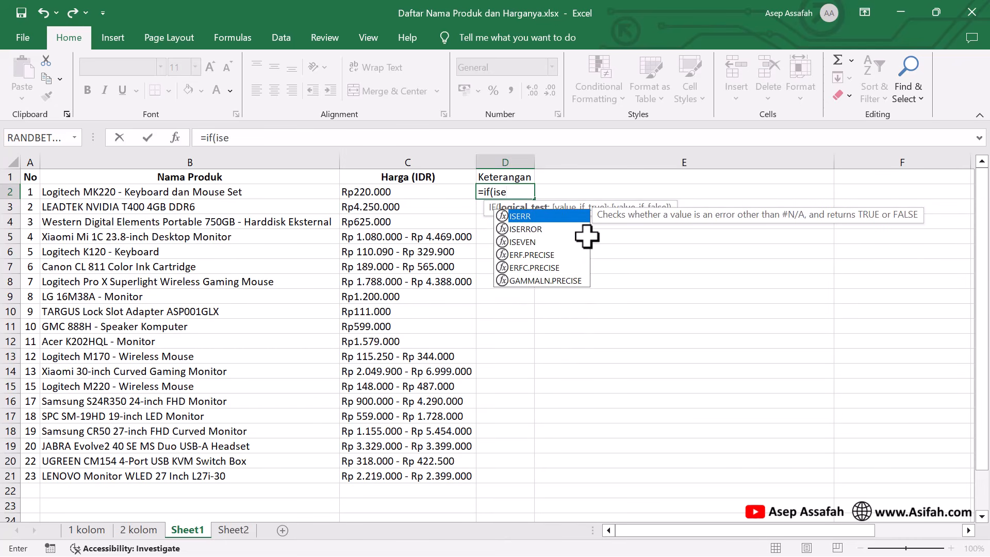
{"action": "type", "text": "rror"}
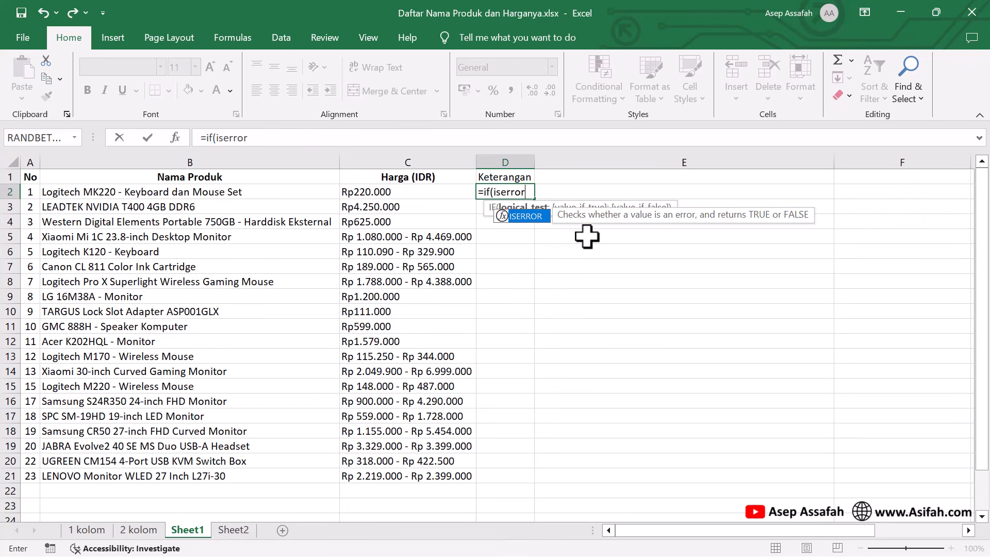
{"action": "type", "text": "("}
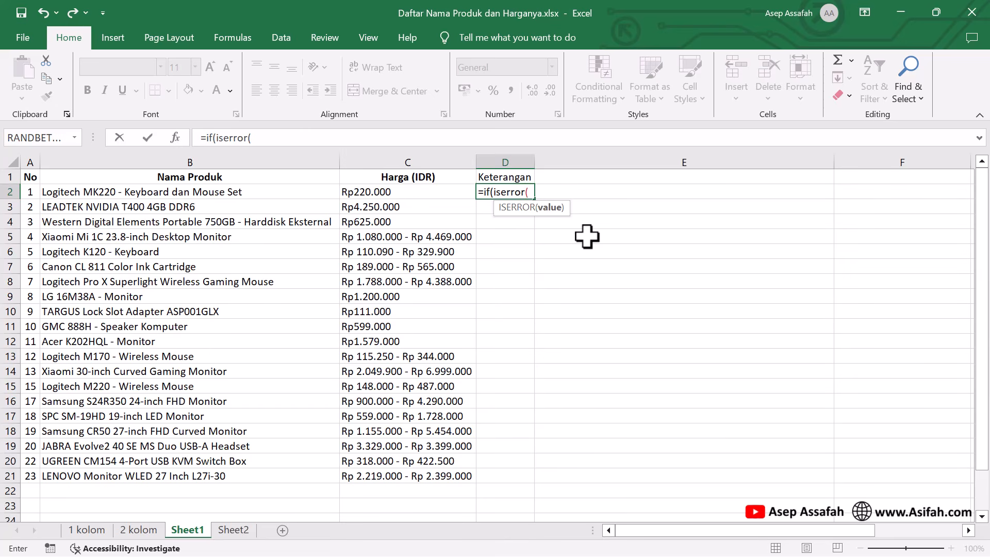
{"action": "type", "text": "match"}
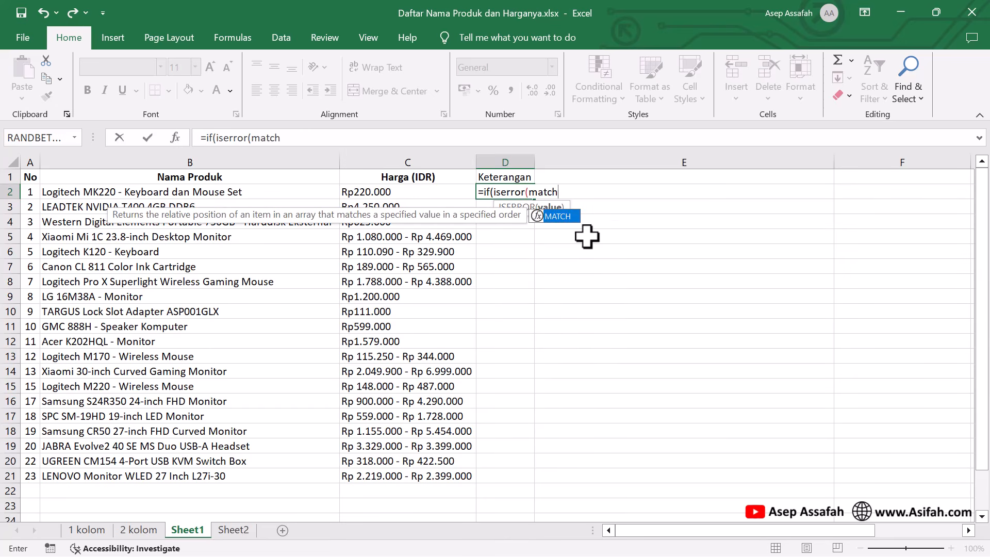
{"action": "type", "text": "("}
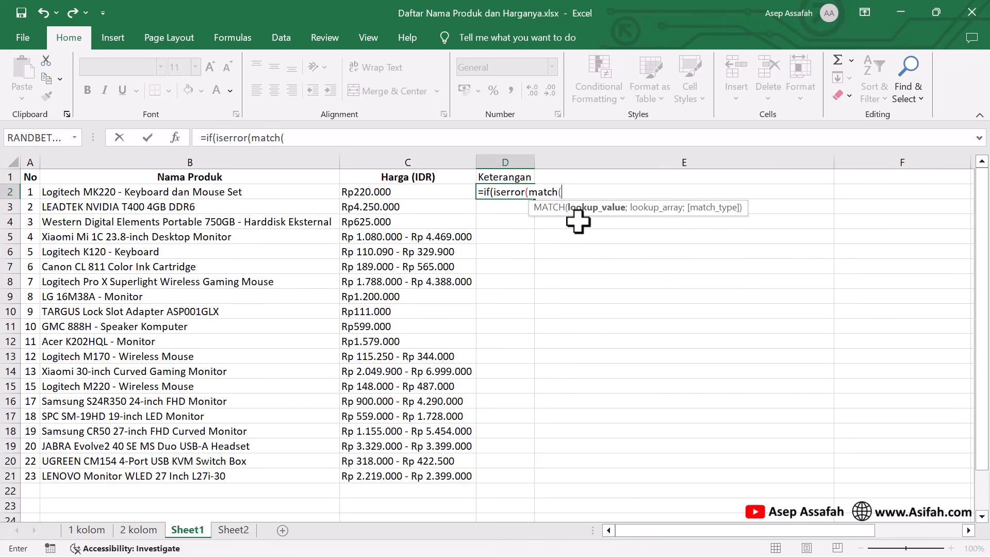
- Supply MATCH in D2's formula with lookup value B2 and the lookup array Sheet2!B2:B16
{"action": "left_click", "coordinate": [221, 191]}
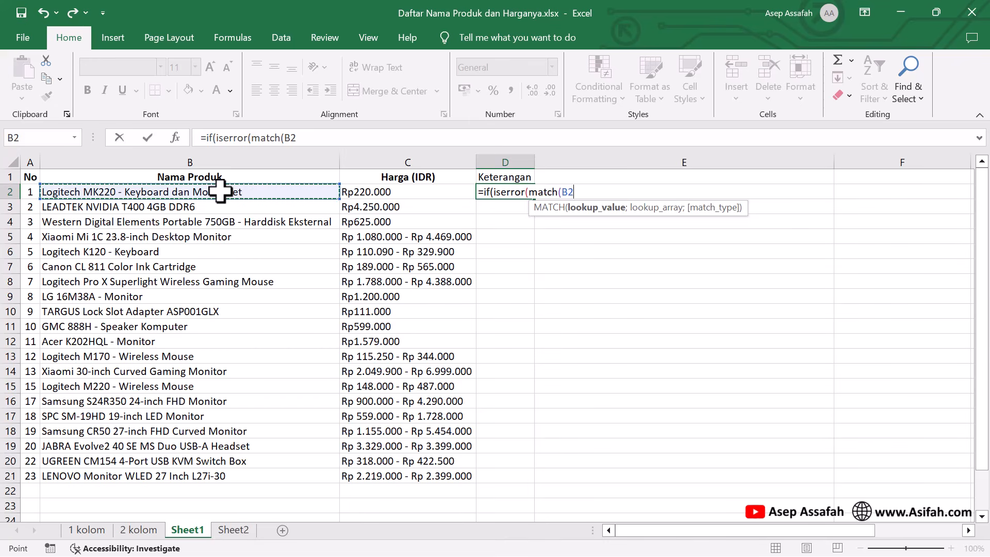
{"action": "type", "text": ";"}
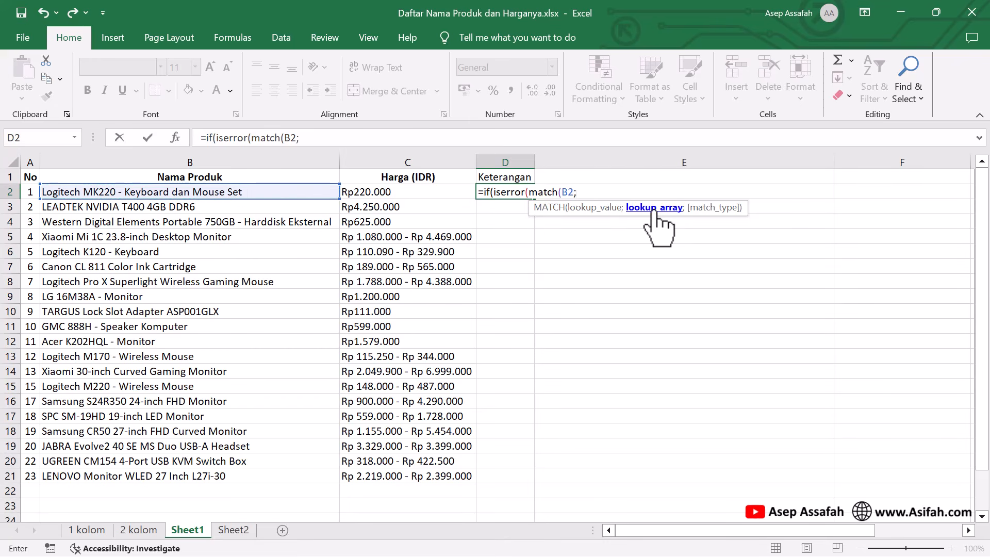
{"action": "left_click", "coordinate": [233, 530]}
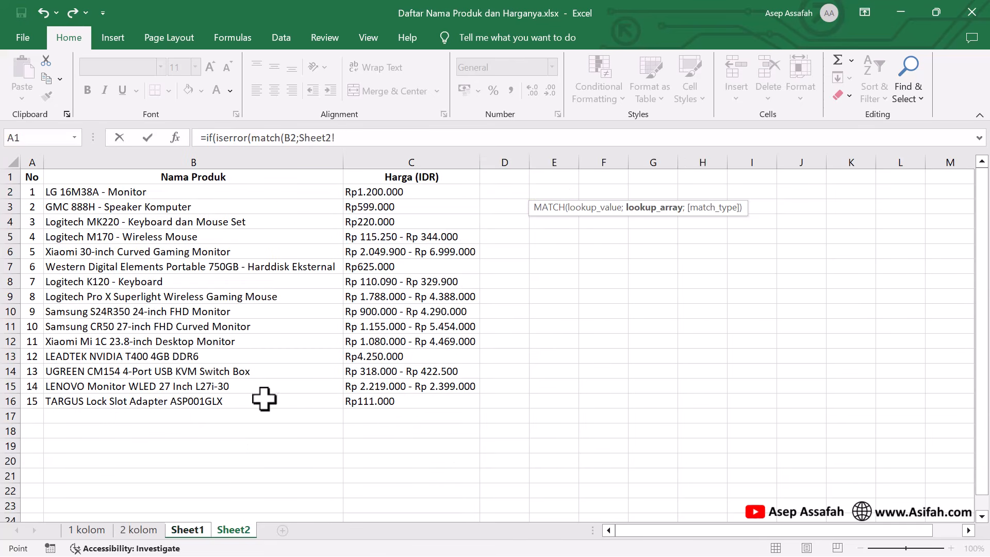
{"action": "left_click_drag", "start_coordinate": [201, 193], "coordinate": [182, 397]}
{"action": "key", "text": "Return"}
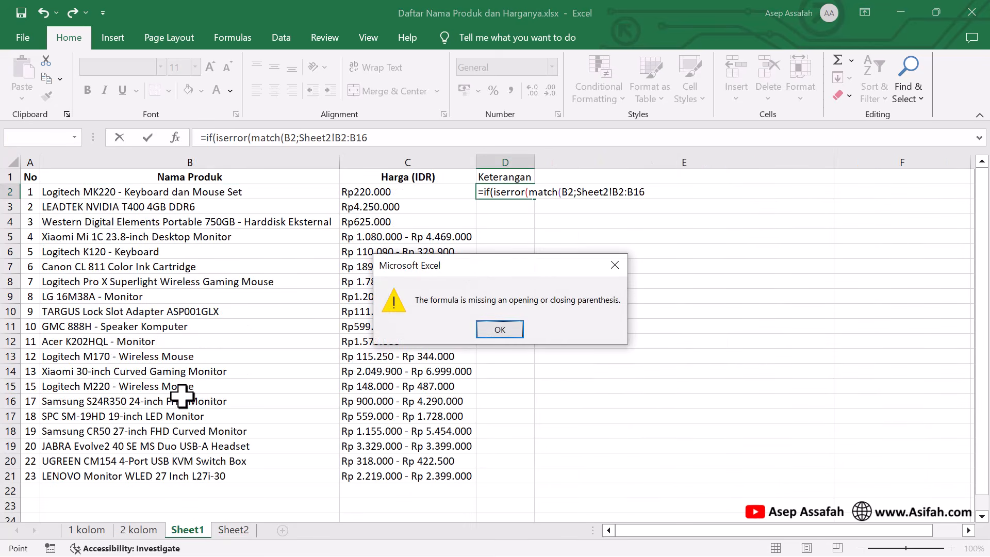
{"action": "left_click", "coordinate": [515, 334]}
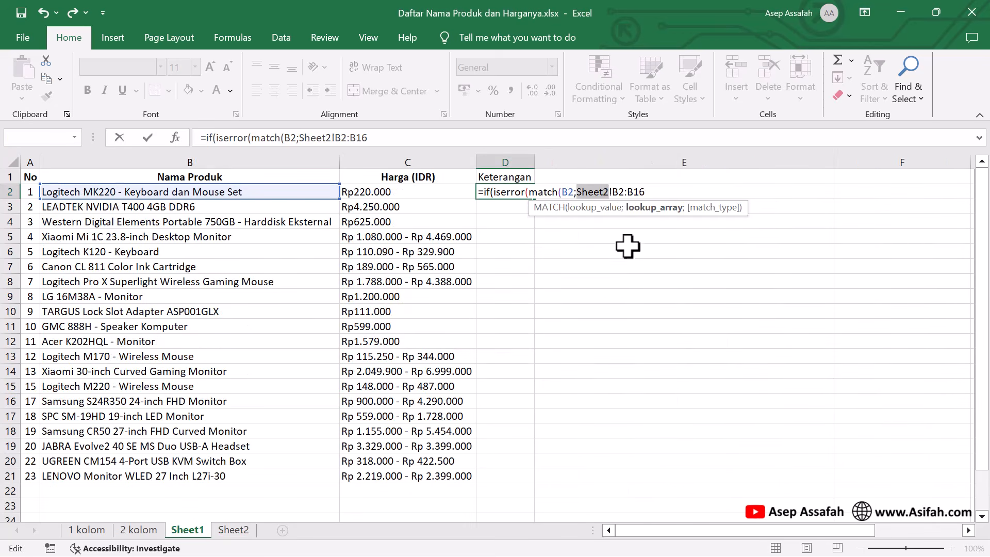
- Make the lookup range absolute as Sheet2!$B$2:$B$16 and set the match type to 0 for an exact match
{"action": "left_click", "coordinate": [614, 191]}
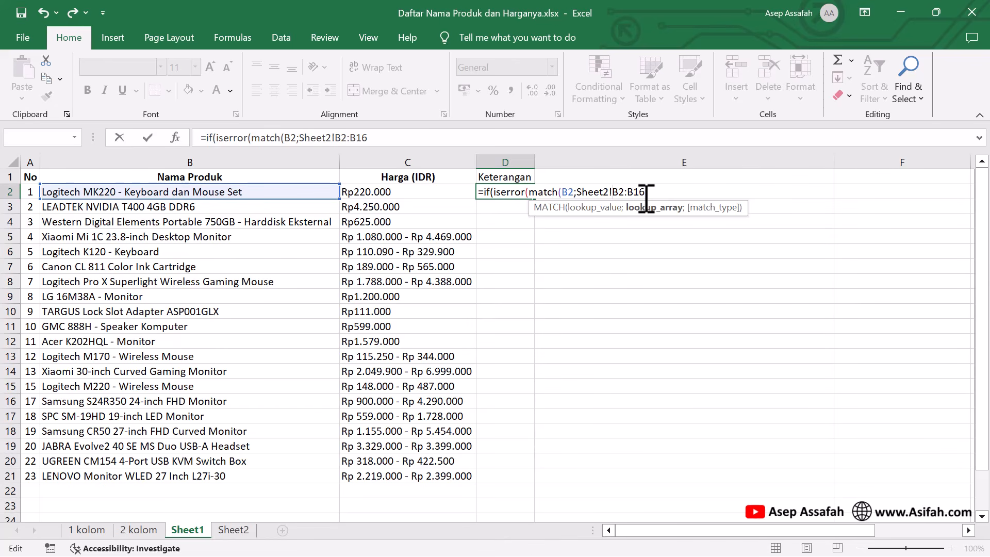
{"action": "type", "text": "$B$2:"}
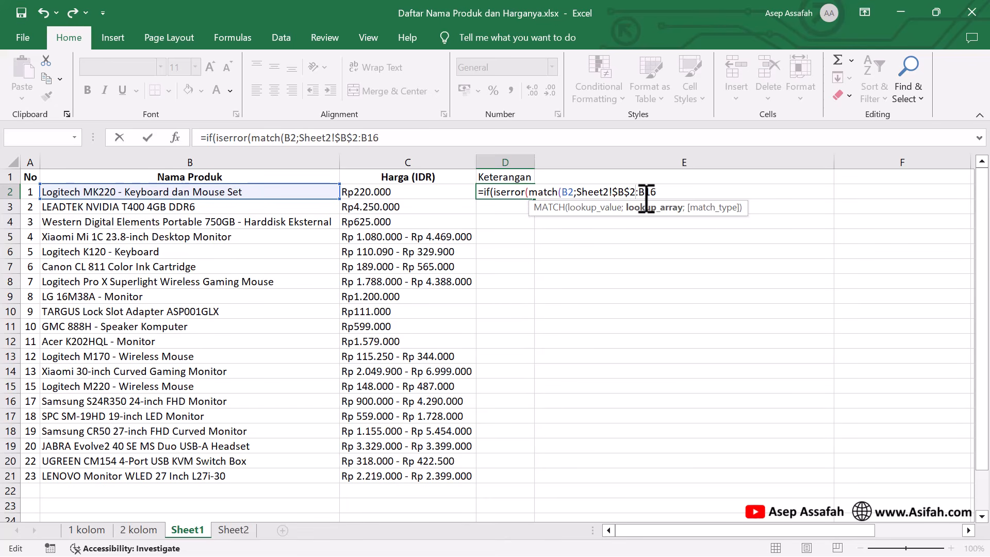
{"action": "type", "text": "$B$"}
{"action": "type", "text": ";0"}
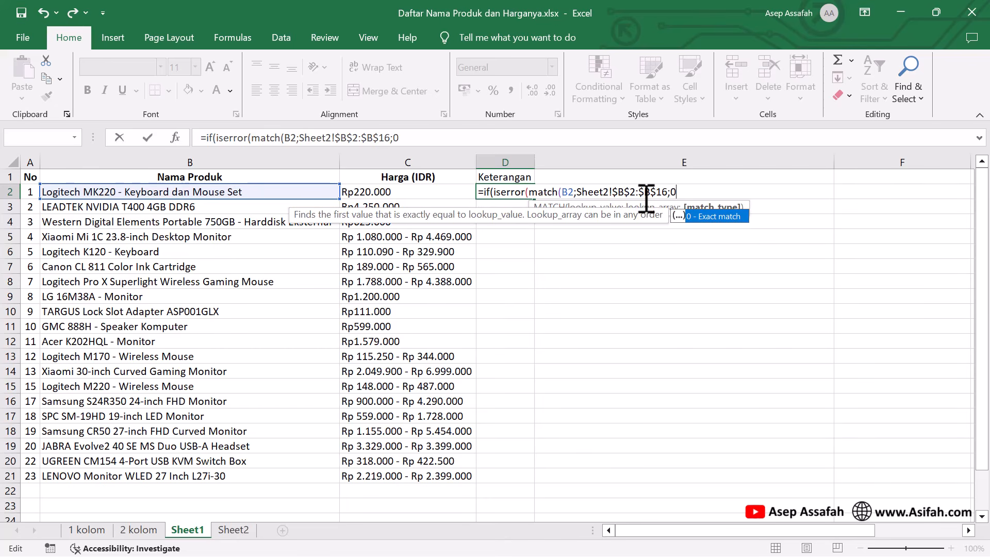
- Complete D2's formula with "Unik" if the match errors and "Data Sama" otherwise, and widen column D slightly
{"action": "type", "text": "));\"Unik"}
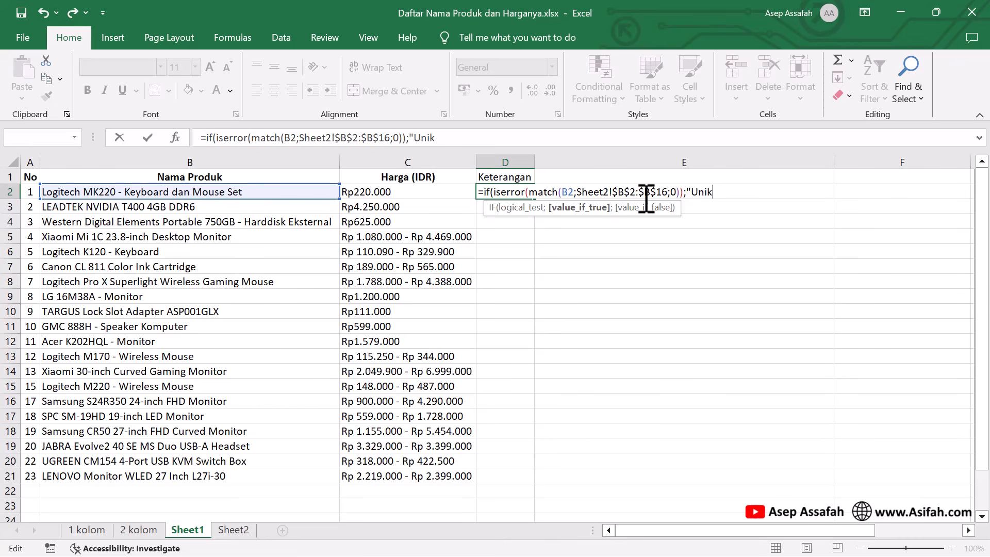
{"action": "type", "text": "\";\"Data Sa"}
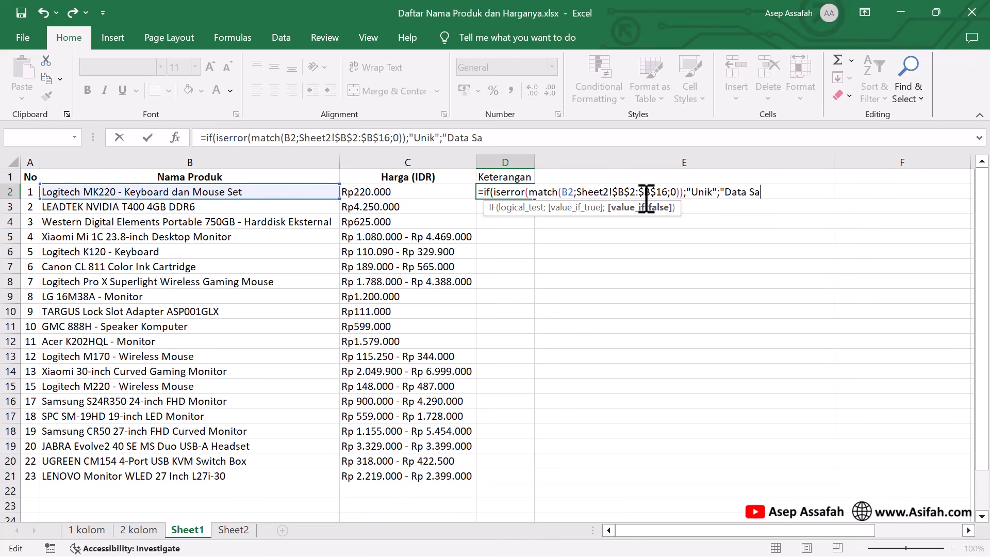
{"action": "type", "text": "ma\")"}
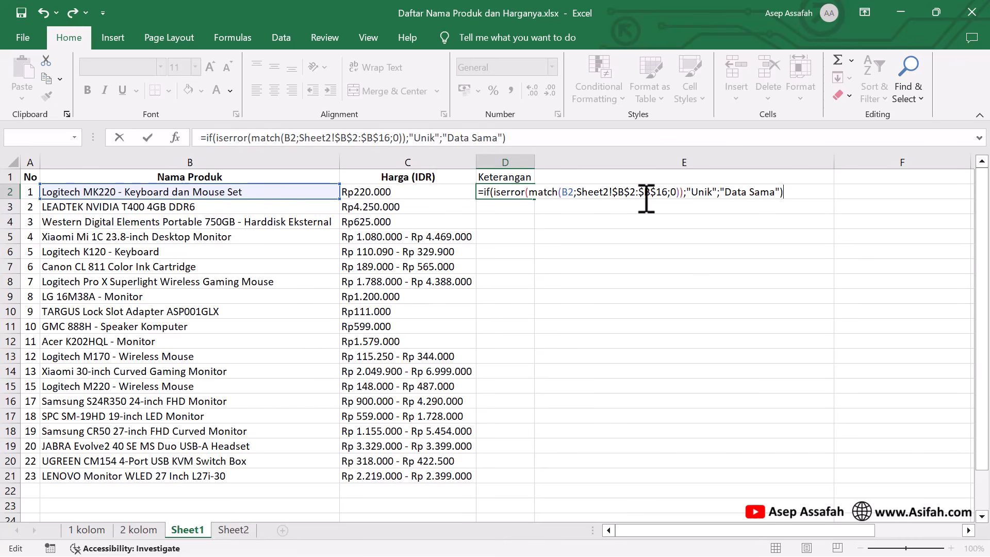
{"action": "key", "text": "Return"}
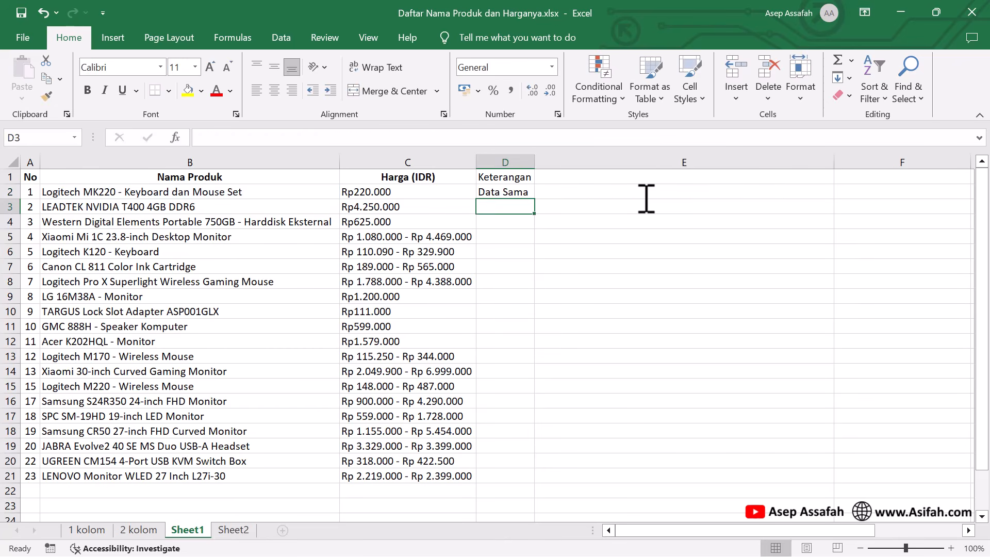
{"action": "left_click", "coordinate": [517, 189]}
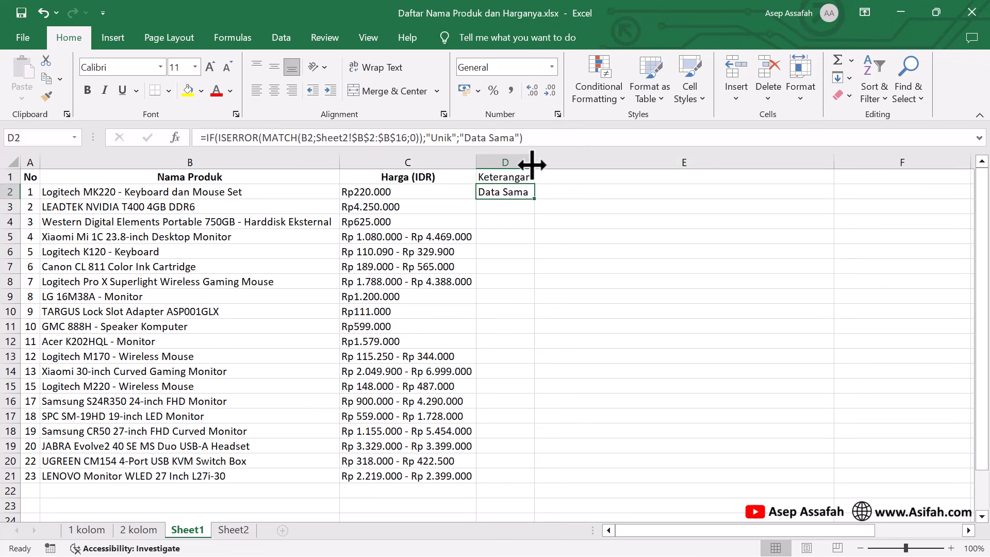
{"action": "left_click_drag", "start_coordinate": [534, 162], "coordinate": [542, 162]}
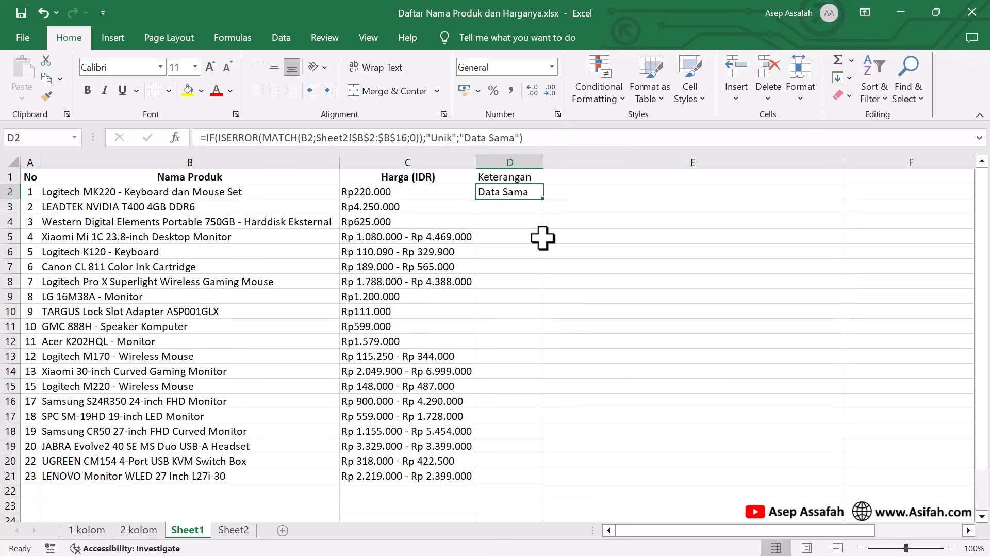
- Check the first product against Sheet2 and fill D2's formula down through D21 on Sheet1
{"action": "left_click", "coordinate": [176, 192]}
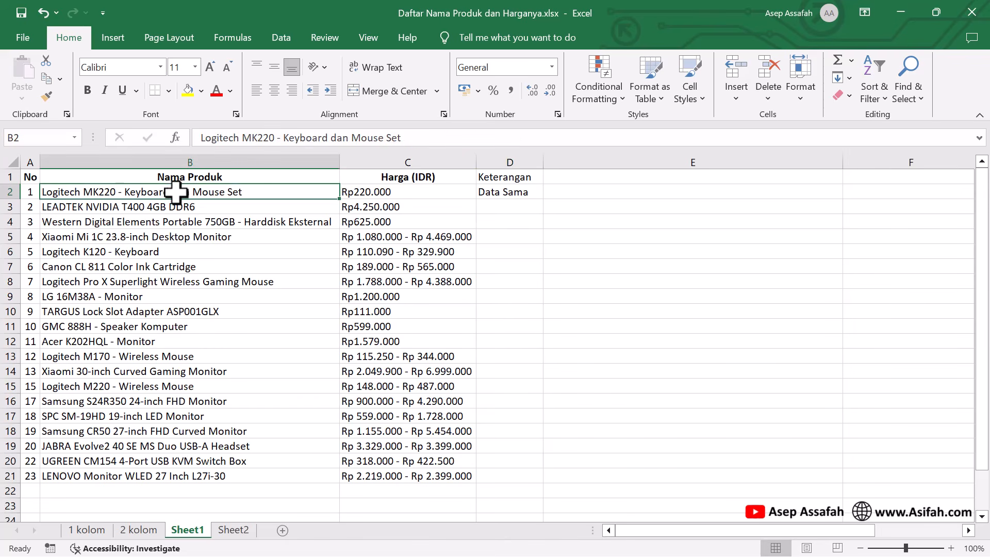
{"action": "left_click", "coordinate": [233, 531]}
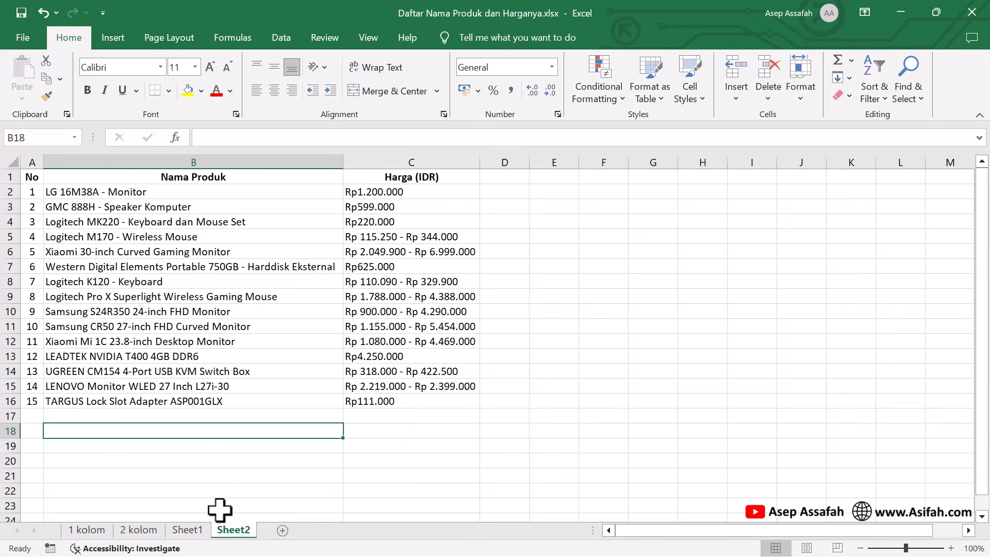
{"action": "left_click", "coordinate": [194, 531]}
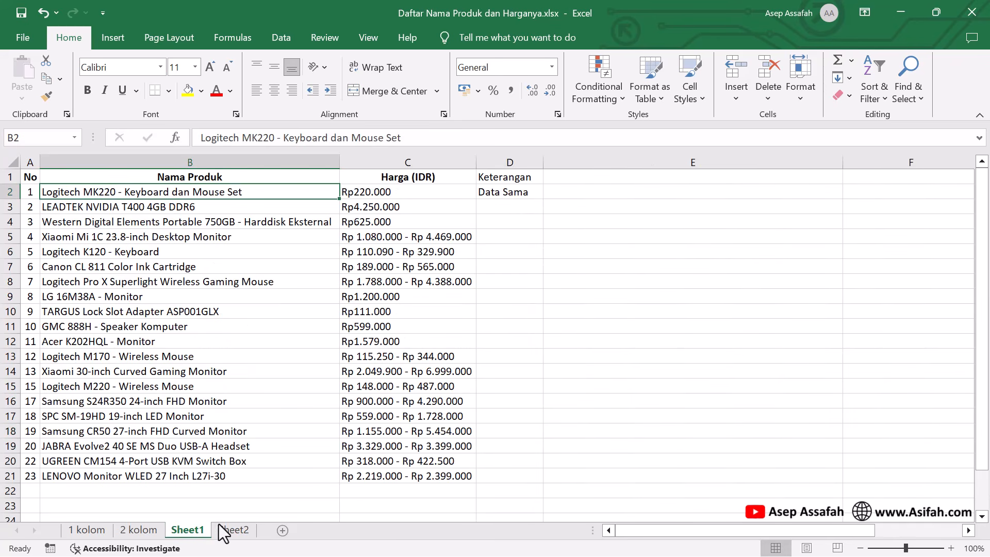
{"action": "left_click", "coordinate": [512, 194]}
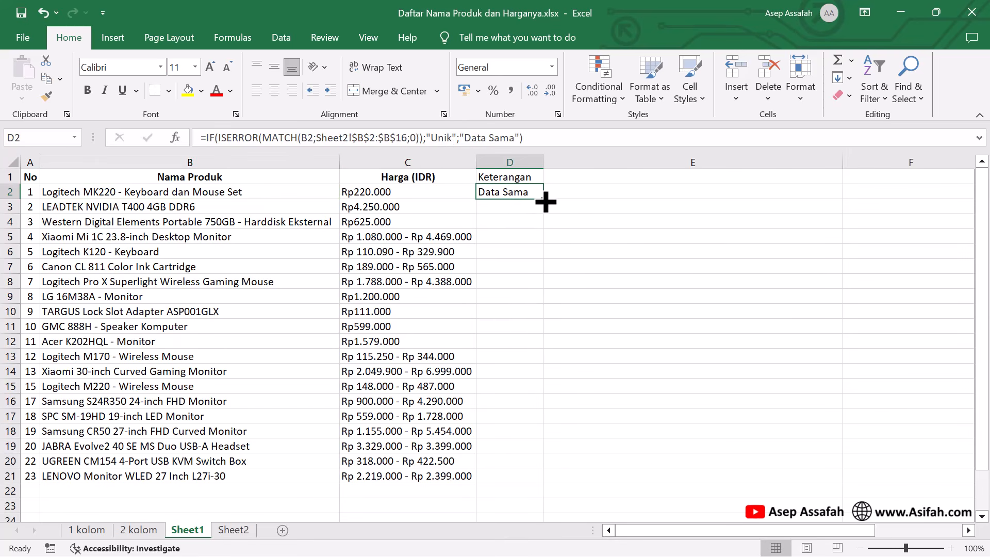
{"action": "left_click_drag", "start_coordinate": [545, 202], "coordinate": [515, 478]}
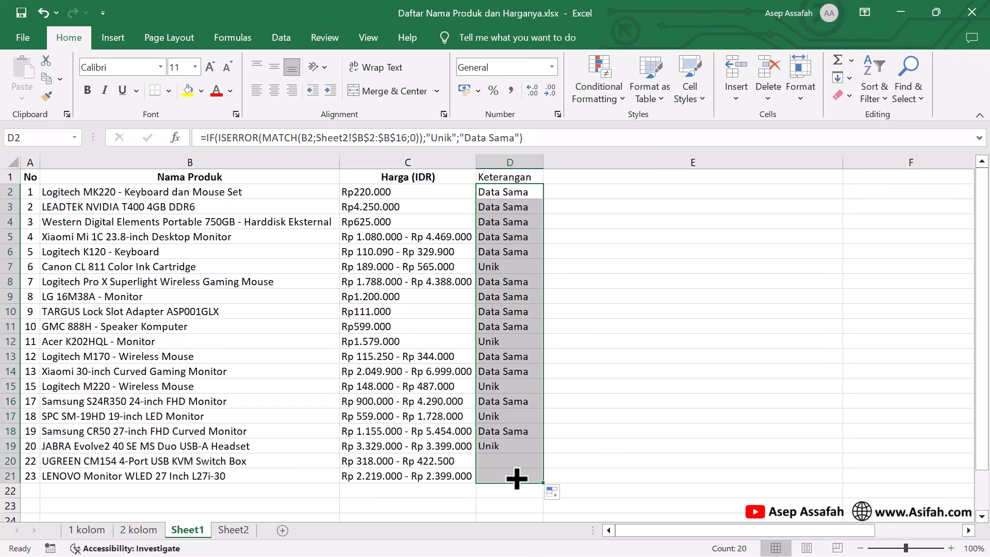
- Compare the Data Sama and Unik labels for the LEADTEK, Canon and Acer products on Sheet1 with Sheet2's product list
{"action": "left_click", "coordinate": [521, 268]}
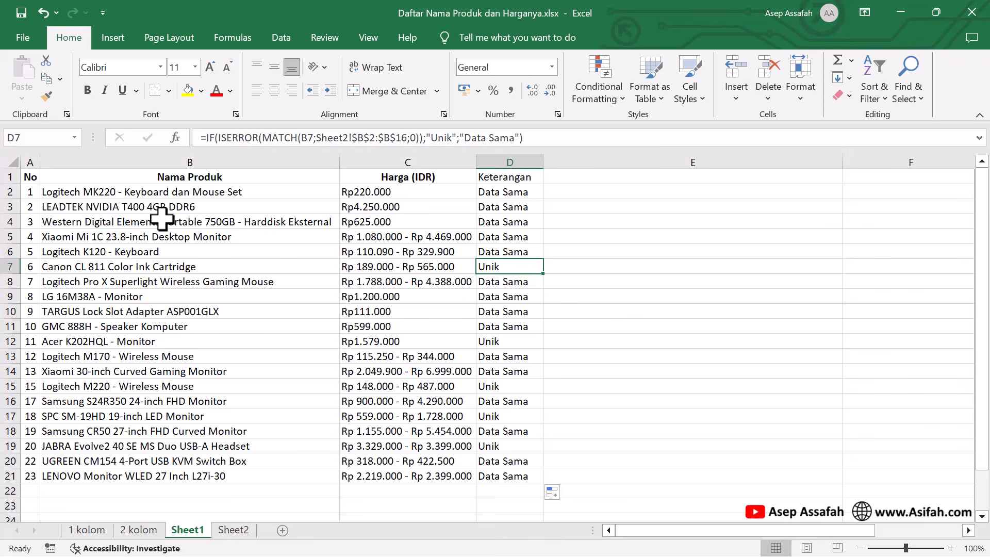
{"action": "left_click", "coordinate": [135, 208]}
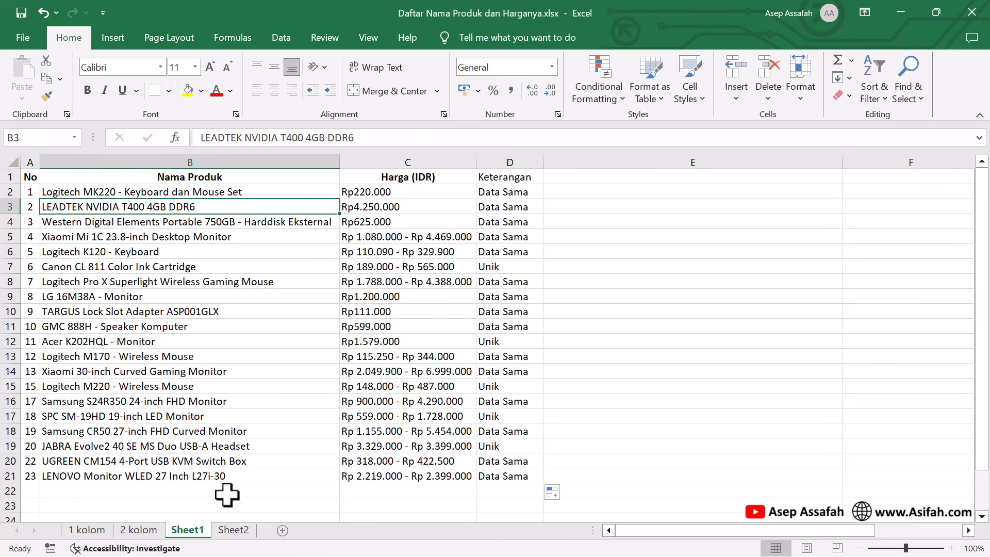
{"action": "left_click", "coordinate": [233, 531]}
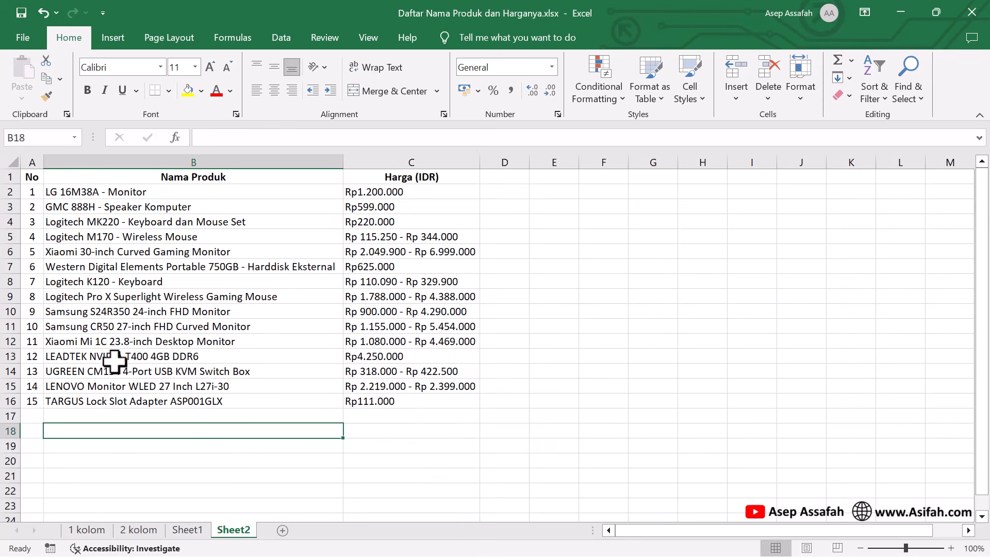
{"action": "left_click_drag", "start_coordinate": [117, 360], "coordinate": [382, 359]}
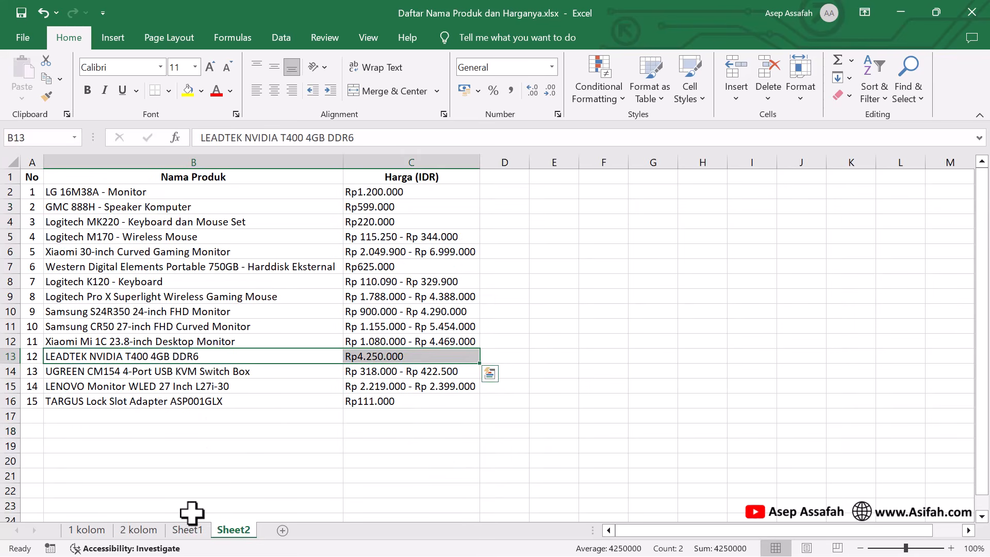
{"action": "left_click", "coordinate": [187, 530]}
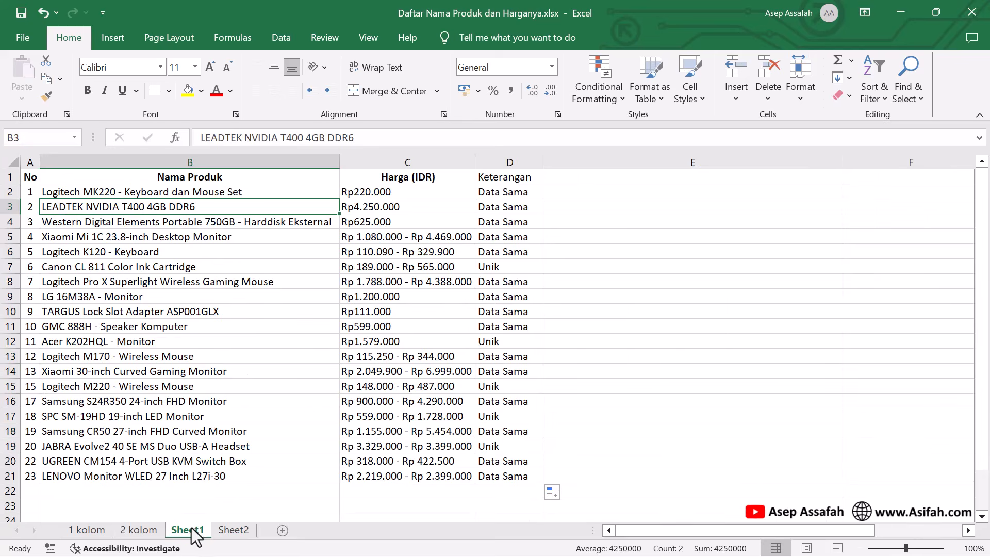
{"action": "left_click", "coordinate": [506, 269]}
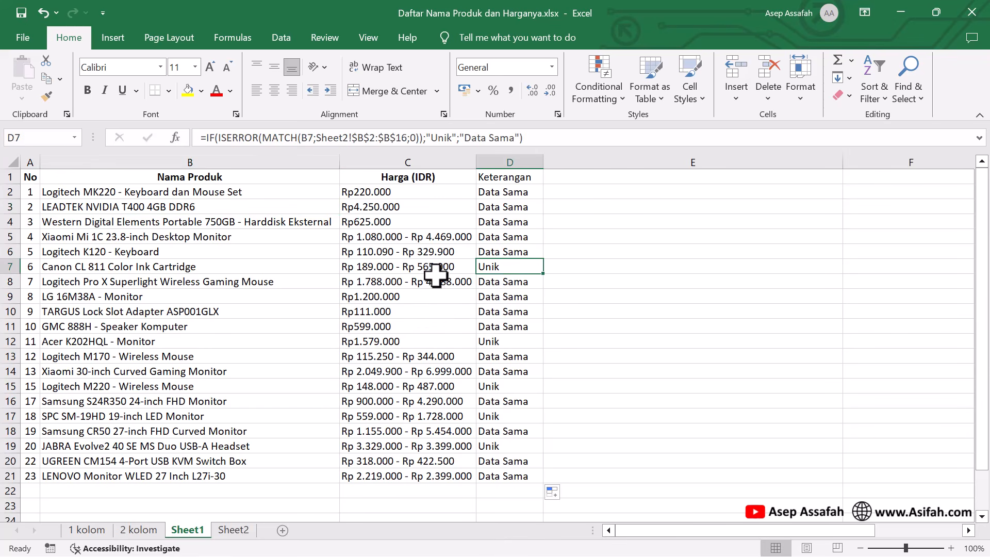
{"action": "left_click", "coordinate": [185, 267]}
{"action": "left_click", "coordinate": [233, 530]}
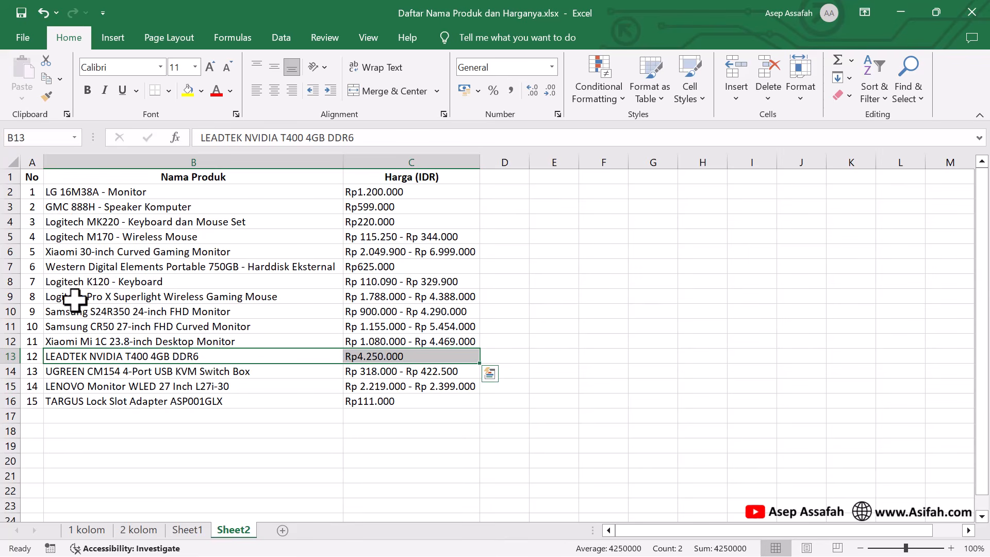
{"action": "left_click", "coordinate": [196, 530]}
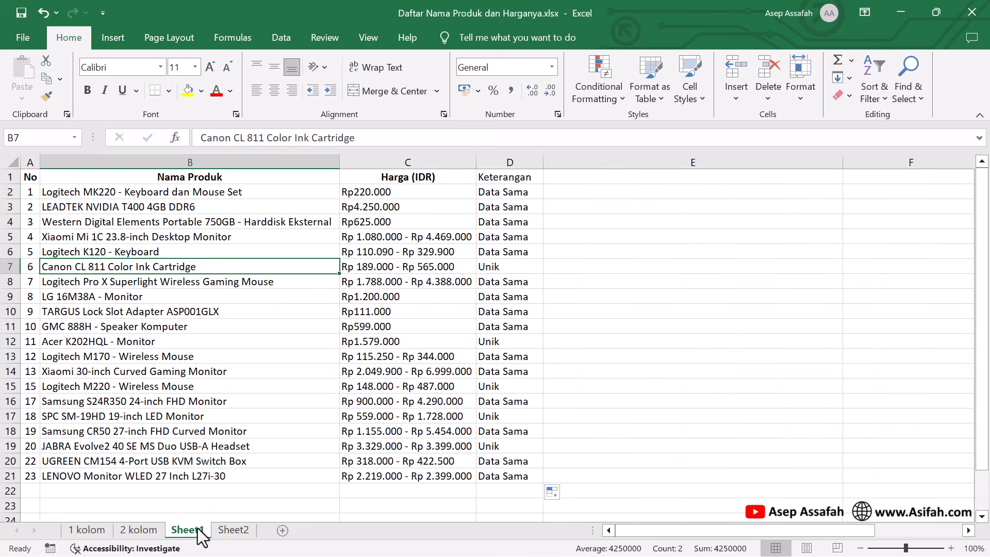
{"action": "left_click", "coordinate": [486, 340]}
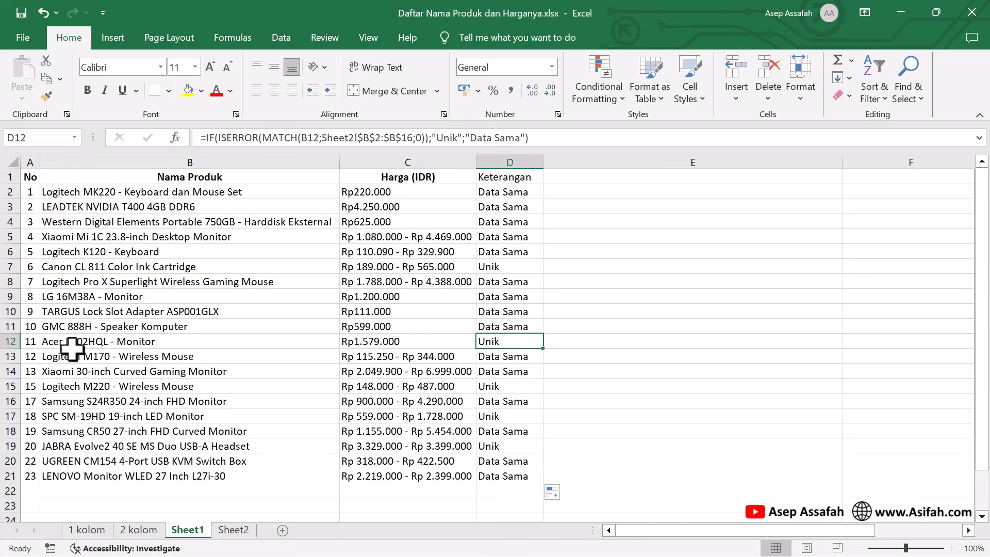
{"action": "left_click", "coordinate": [231, 530]}
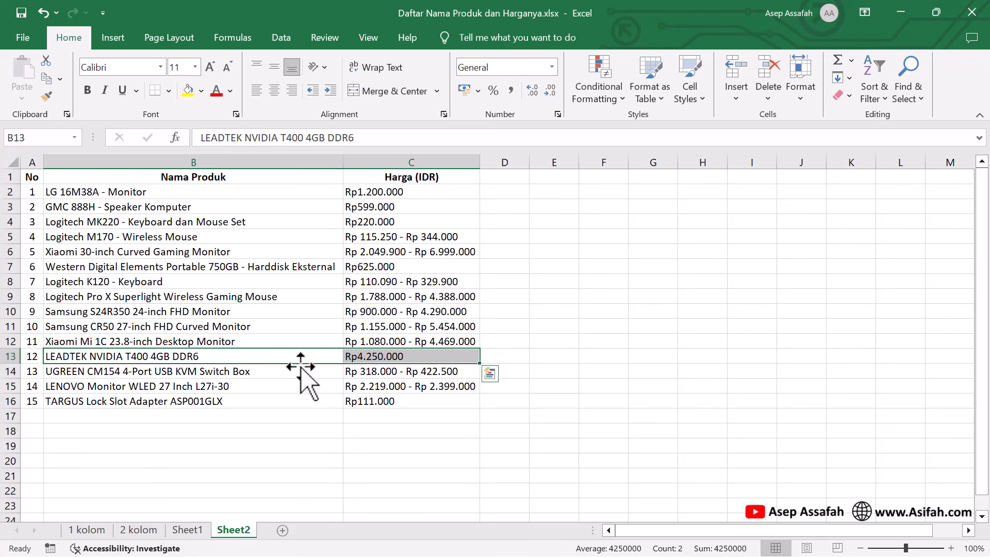
{"action": "left_click", "coordinate": [202, 530]}
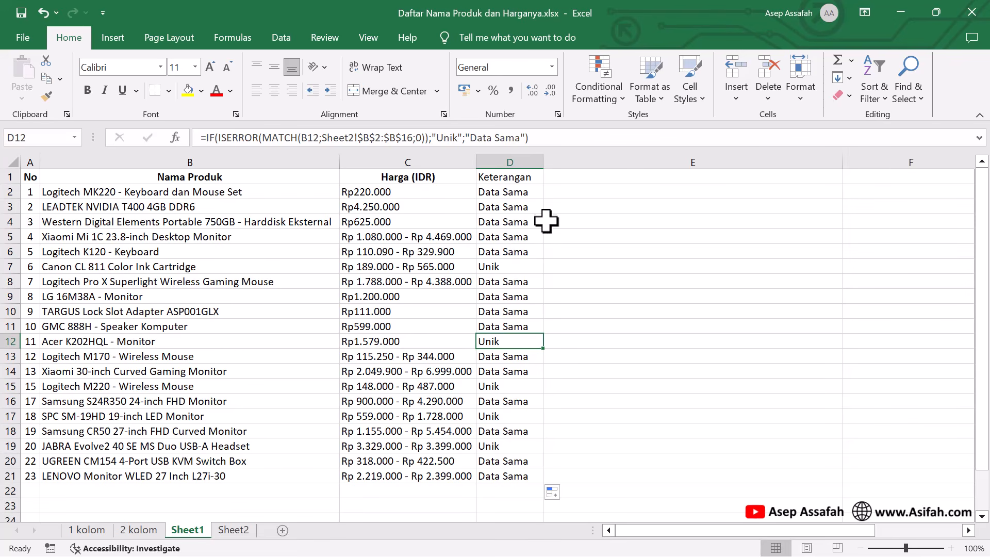
- Sort Sheet1's table by the Keterangan column in ascending order
{"action": "left_click", "coordinate": [525, 177]}
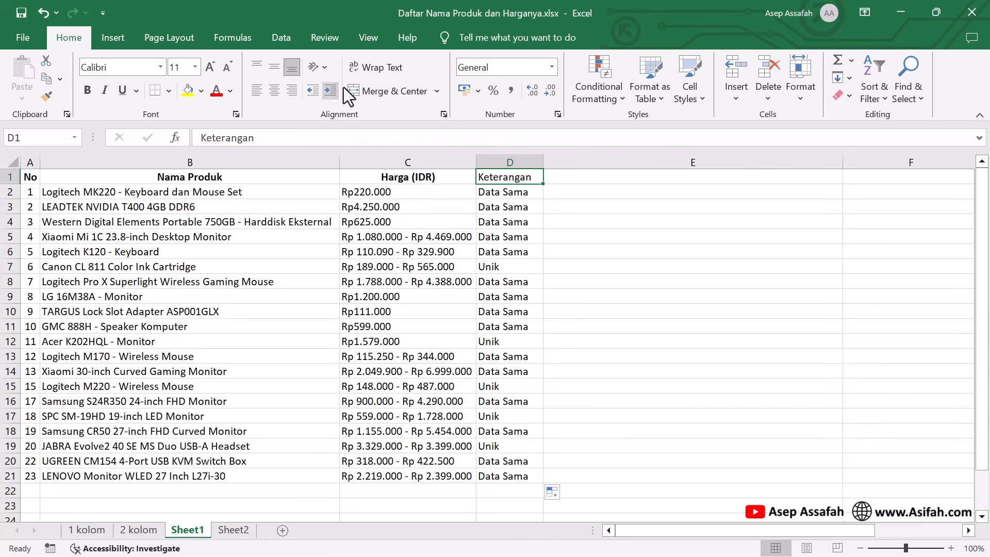
{"action": "left_click", "coordinate": [286, 40]}
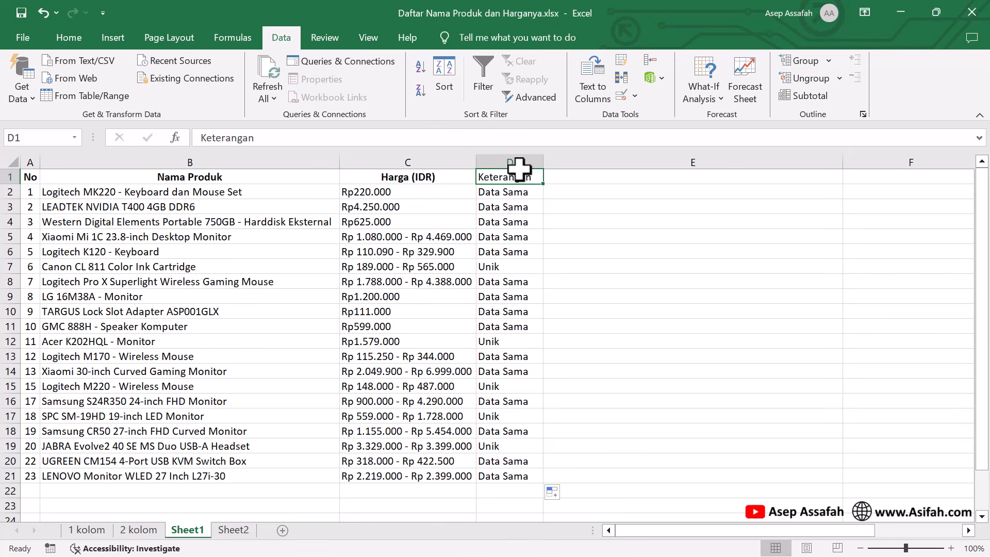
{"action": "left_click", "coordinate": [420, 69]}
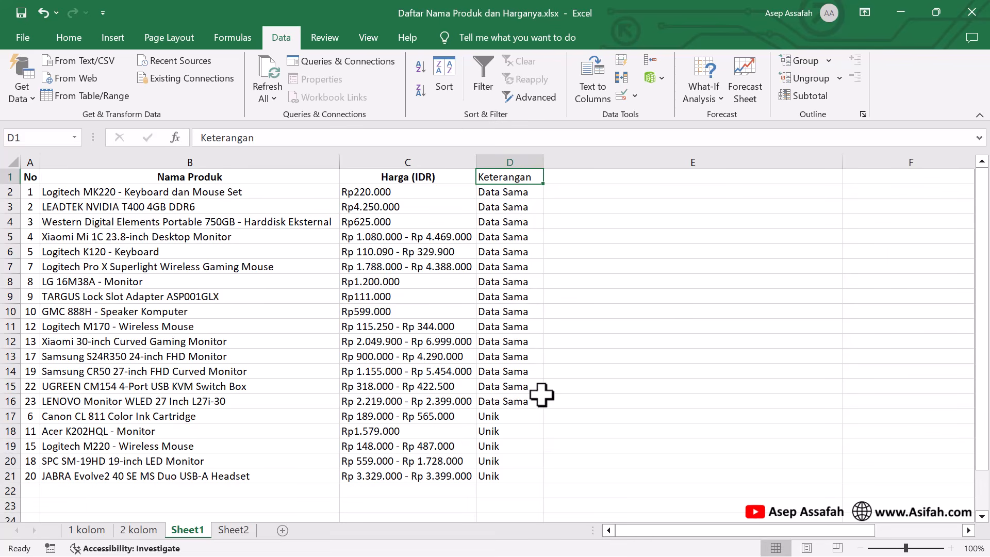
- Delete the rows labelled Data Sama, rows 2 to 16, from Sheet1 and return to Sheet2
{"action": "left_click_drag", "start_coordinate": [6, 192], "coordinate": [6, 401]}
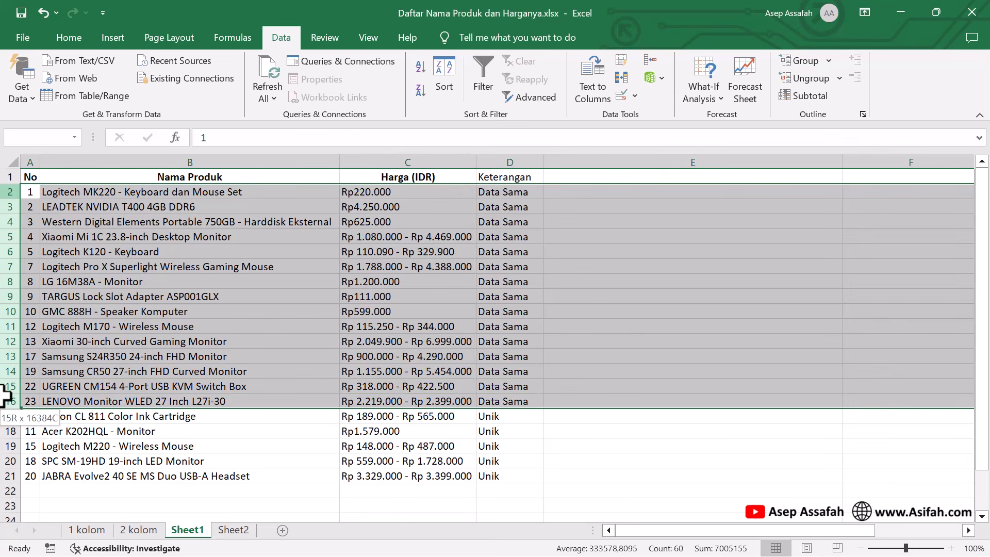
{"action": "right_click", "coordinate": [4, 237]}
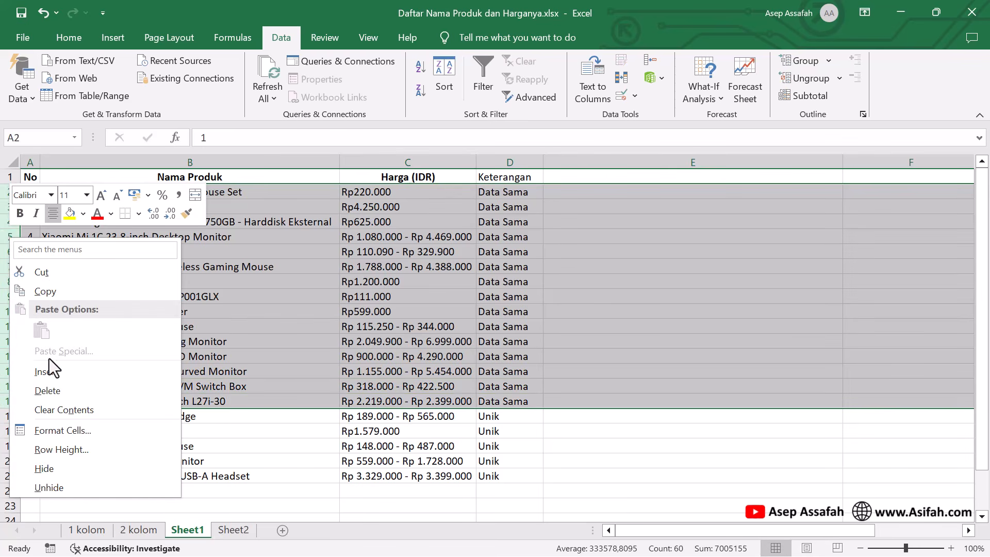
{"action": "left_click", "coordinate": [32, 392]}
{"action": "left_click", "coordinate": [216, 386]}
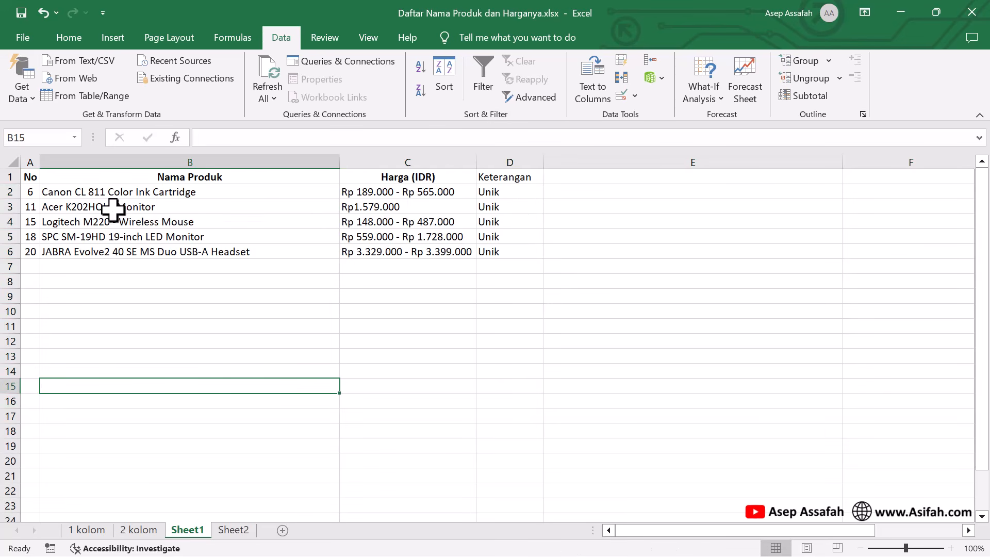
{"action": "left_click", "coordinate": [228, 531]}
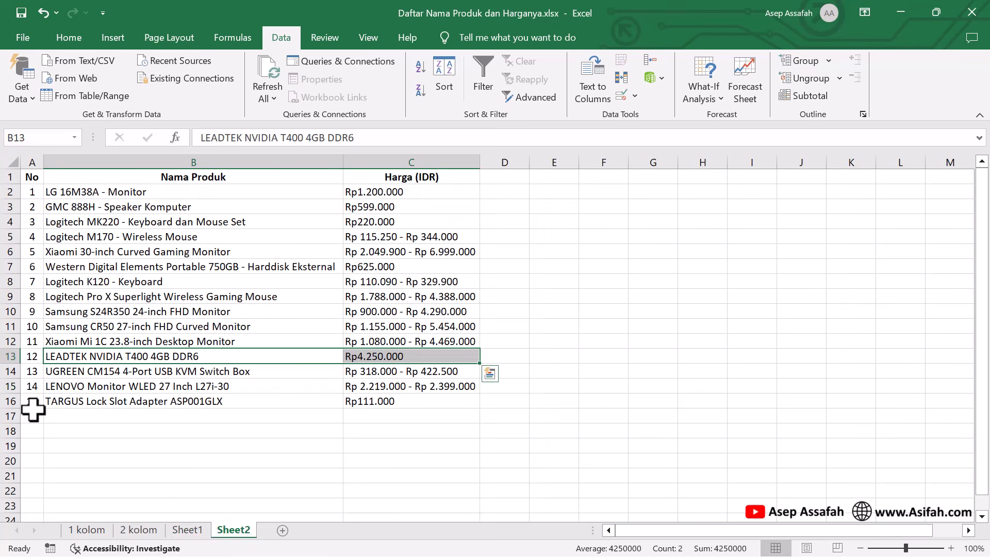
{"action": "left_click", "coordinate": [377, 494]}
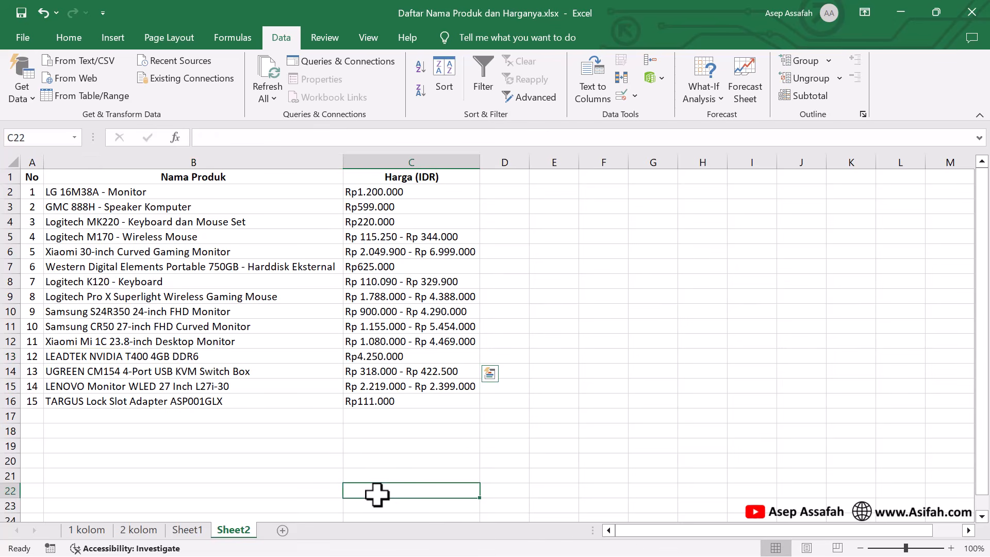